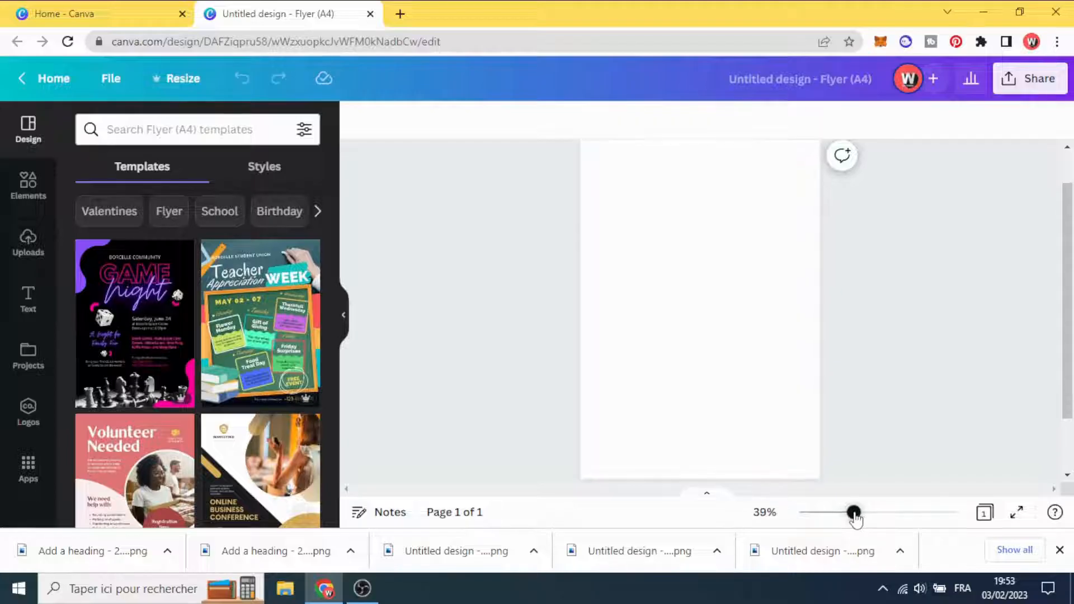
# Step: Search the elements library for "street by night" and restrict the results to photos
pyautogui.click(30, 195)
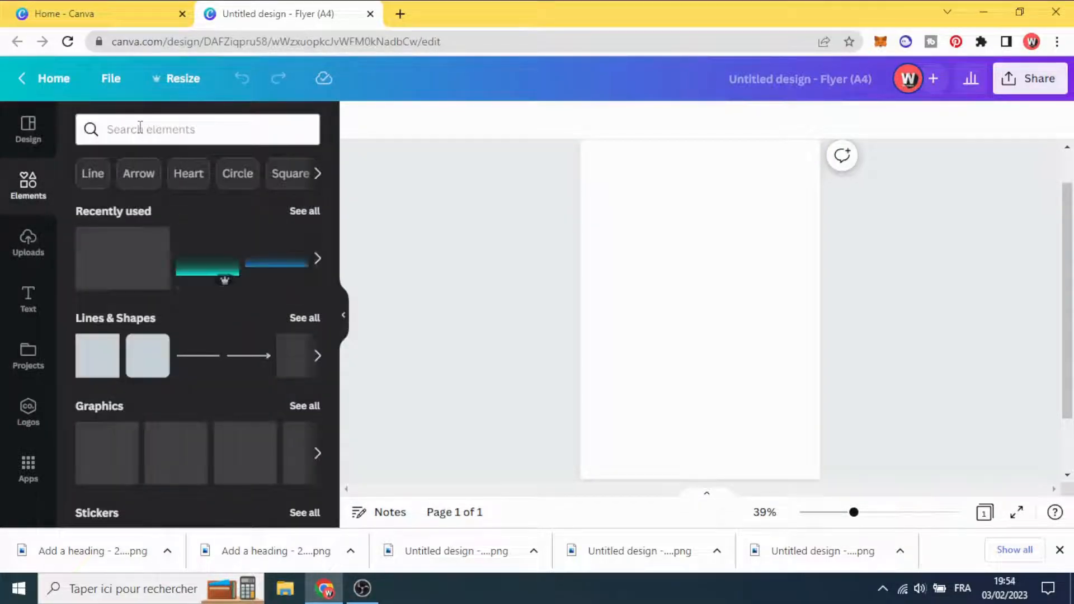
pyautogui.click(140, 128)
pyautogui.write('street')
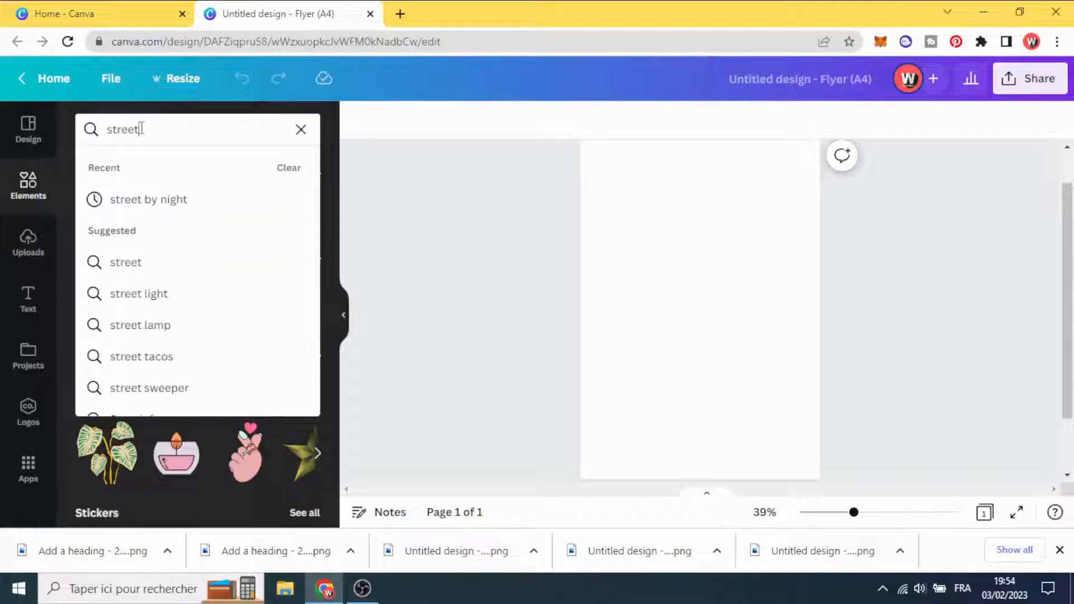
pyautogui.click(168, 200)
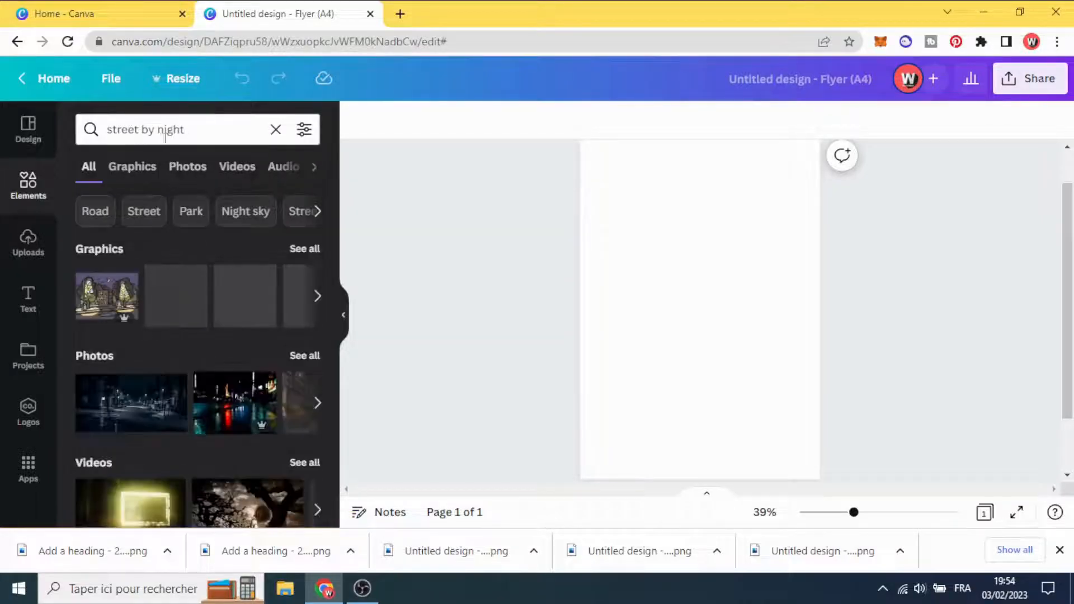
pyautogui.click(189, 173)
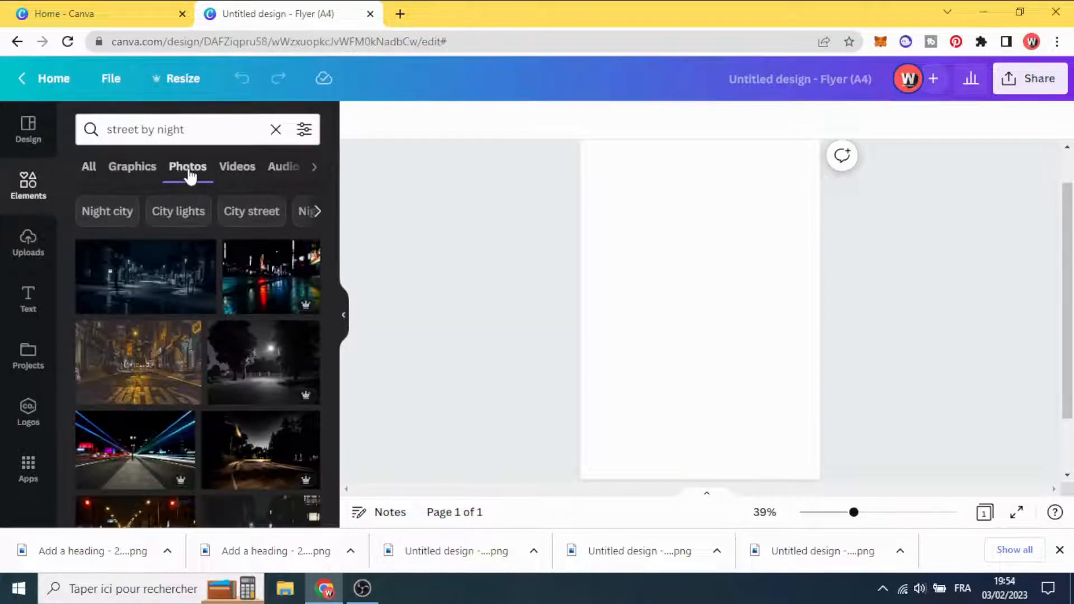
# Step: Add the night city street photo with red and blue light trails to the page
pyautogui.scroll(-3, 189, 255)
pyautogui.scroll(-6, 120, 304)
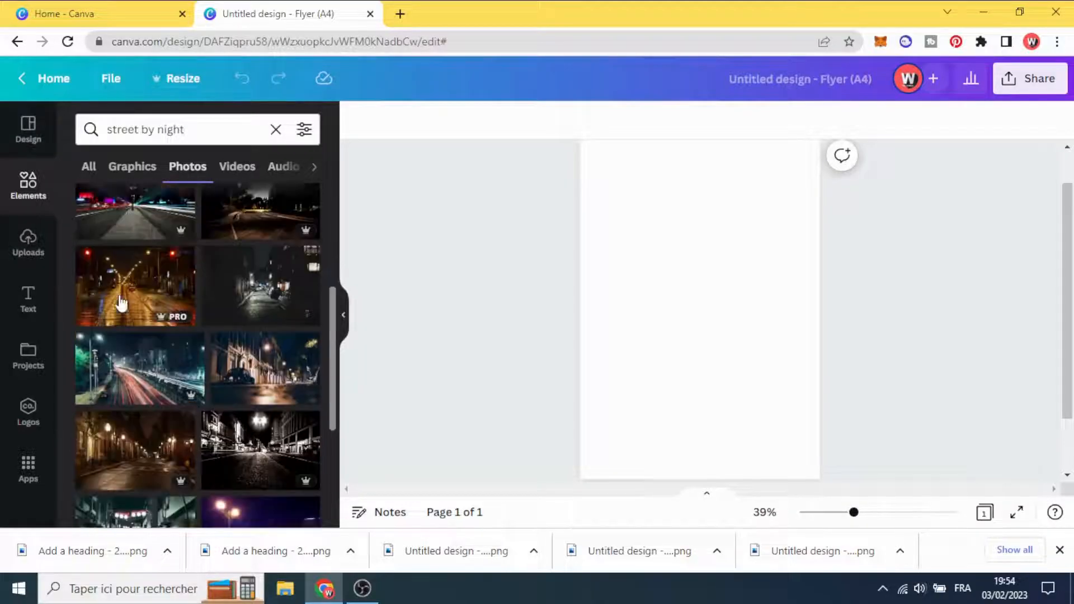
pyautogui.scroll(-3, 149, 320)
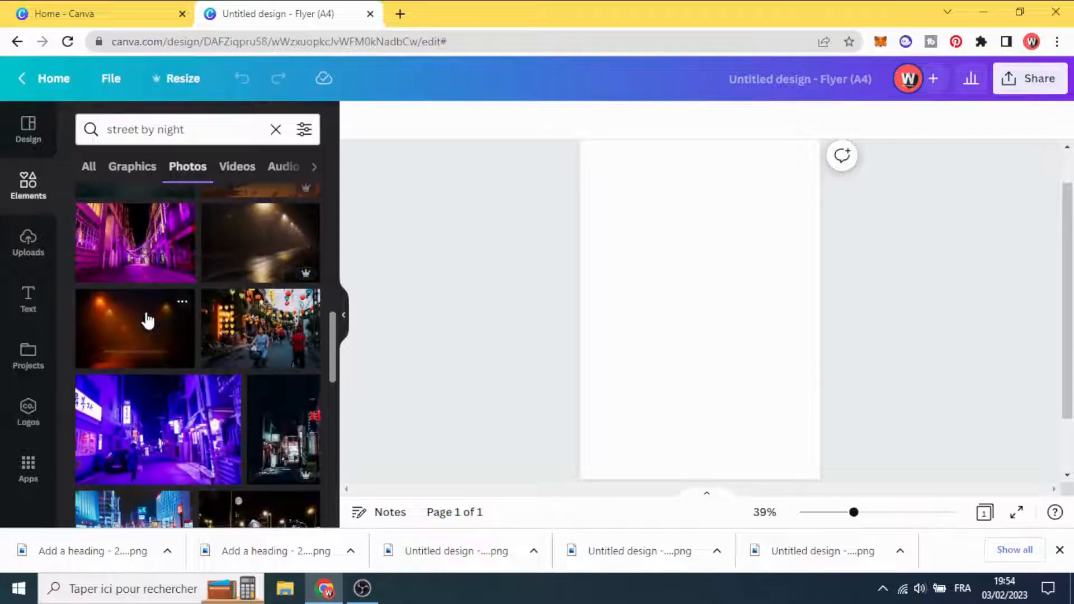
pyautogui.scroll(-4, 160, 331)
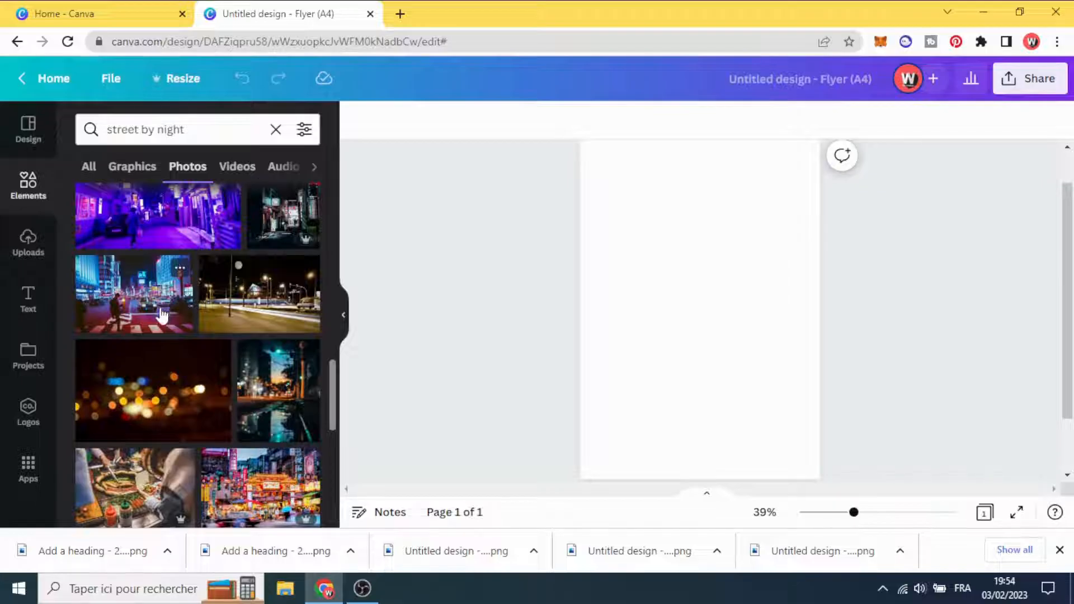
pyautogui.scroll(-4, 161, 316)
pyautogui.scroll(-3, 159, 318)
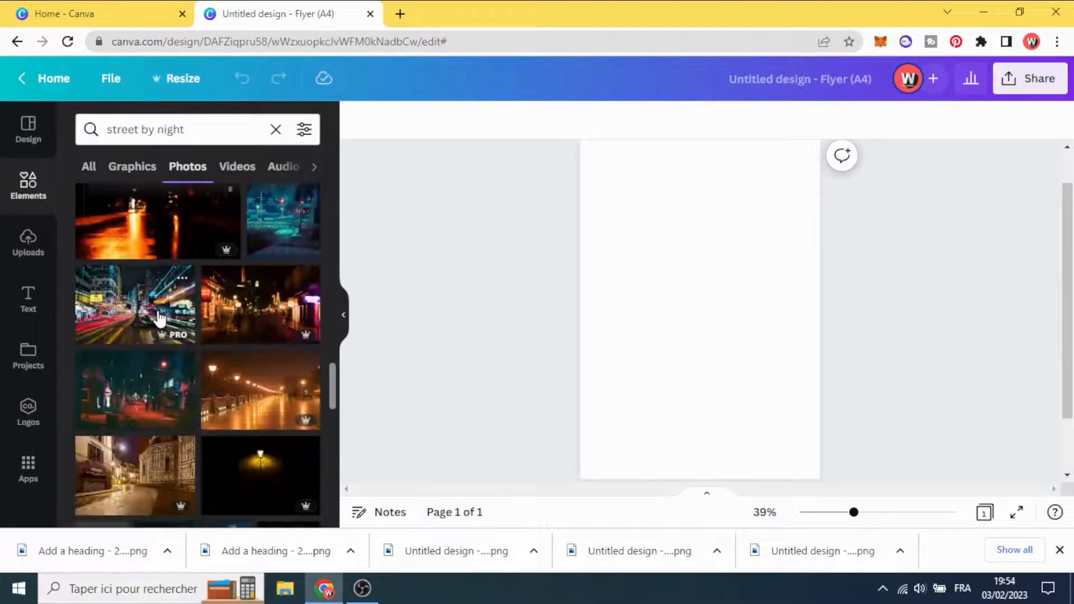
pyautogui.click(136, 315)
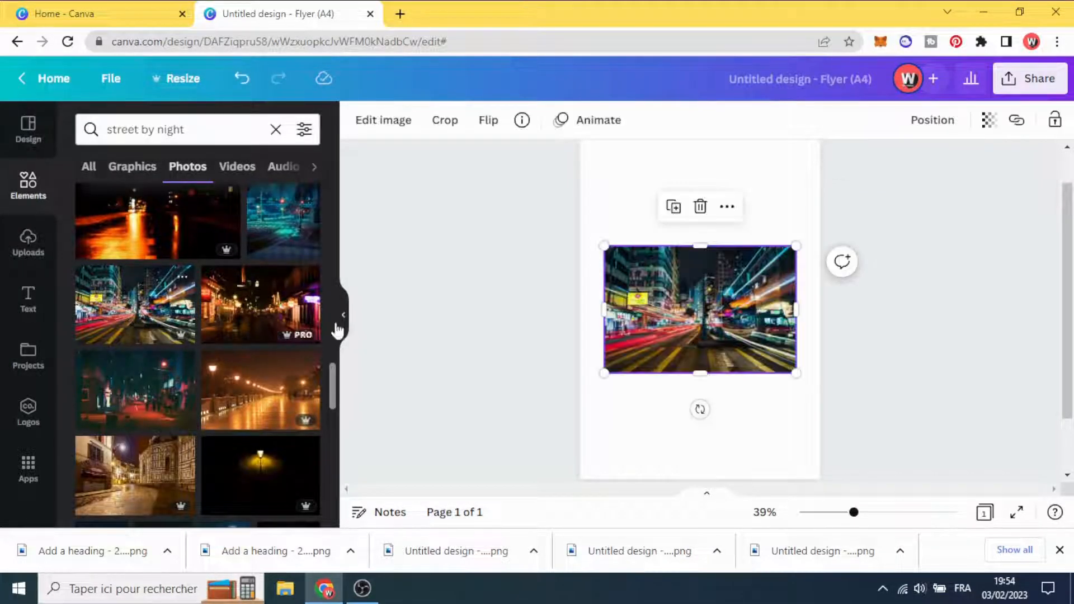
# Step: Enlarge and reposition the street photo so it covers the whole flyer page as the background
pyautogui.moveTo(606, 371); pyautogui.dragTo(455, 472)
pyautogui.moveTo(700, 404); pyautogui.dragTo(774, 404)
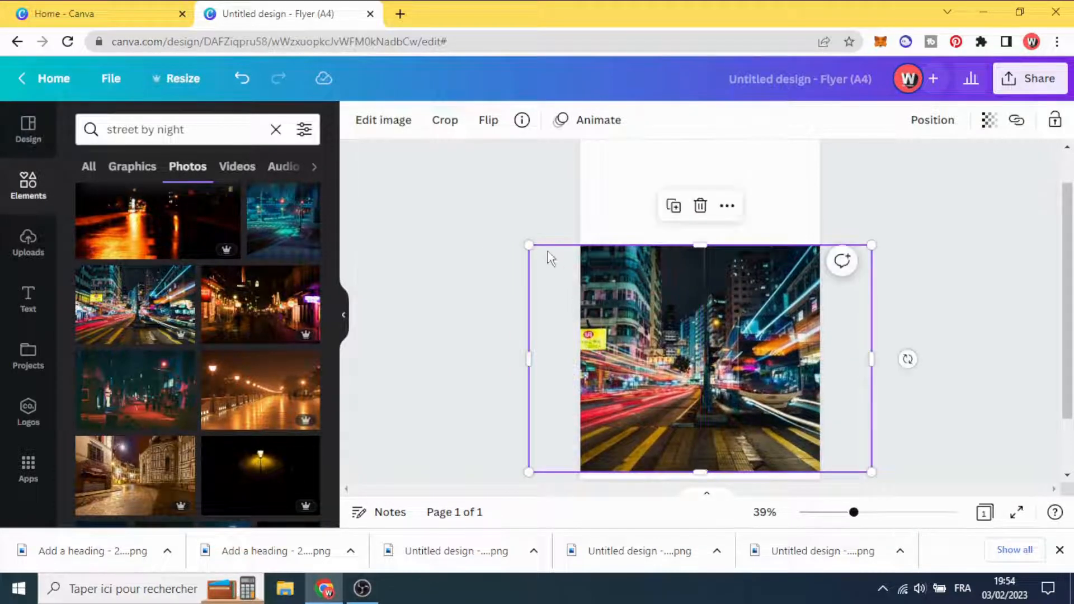
pyautogui.moveTo(529, 245); pyautogui.dragTo(412, 168)
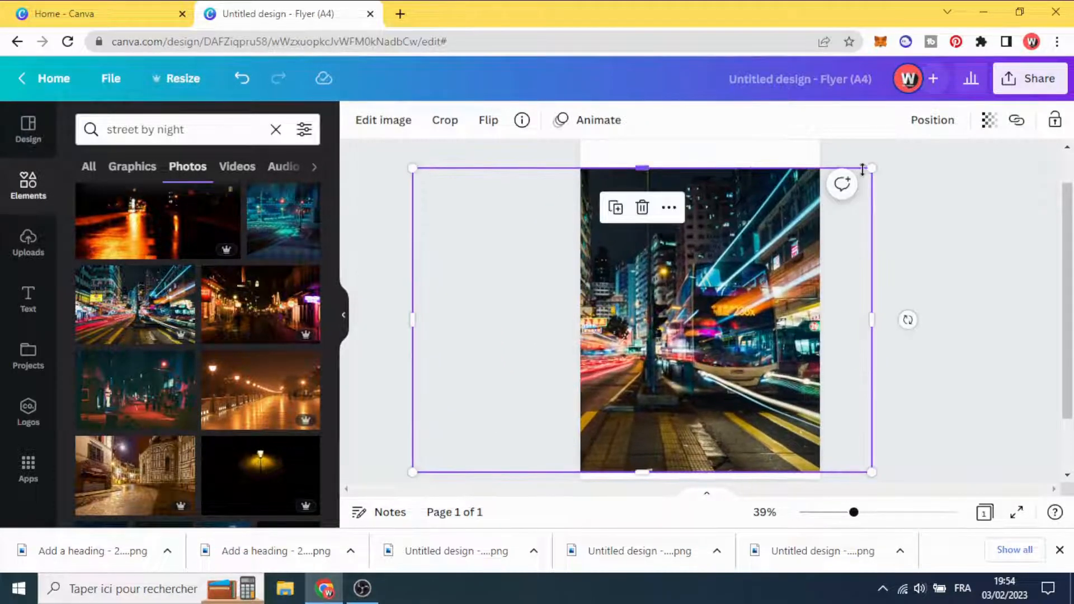
pyautogui.moveTo(863, 169); pyautogui.dragTo(932, 148)
pyautogui.moveTo(621, 364)
pyautogui.mouseDown()
pyautogui.moveTo(632, 360)
pyautogui.moveTo(634, 373)
pyautogui.mouseUp()
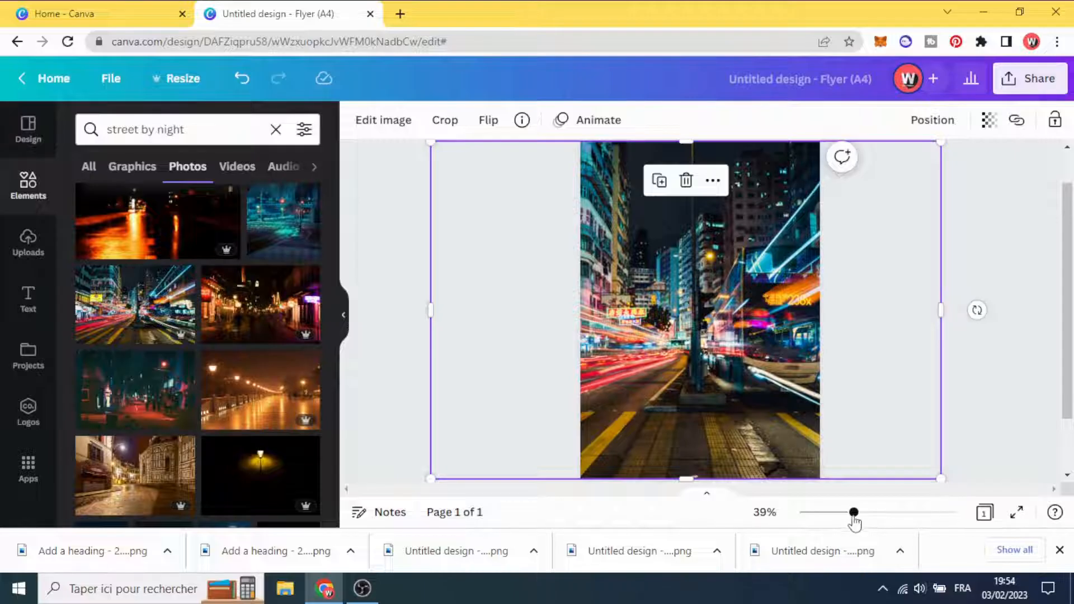
# Step: Choose the Stark filter from the Vivid group of Photogenic effects for the street photo
pyautogui.moveTo(853, 512); pyautogui.dragTo(848, 513)
pyautogui.click(434, 283)
pyautogui.click(659, 280)
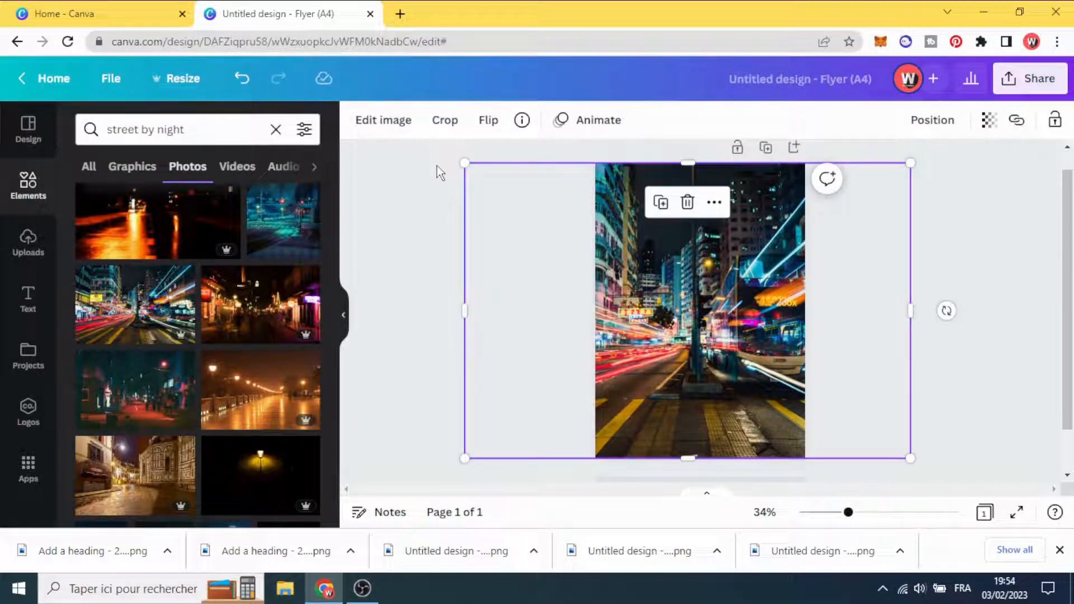
pyautogui.click(390, 124)
pyautogui.scroll(-10, 205, 330)
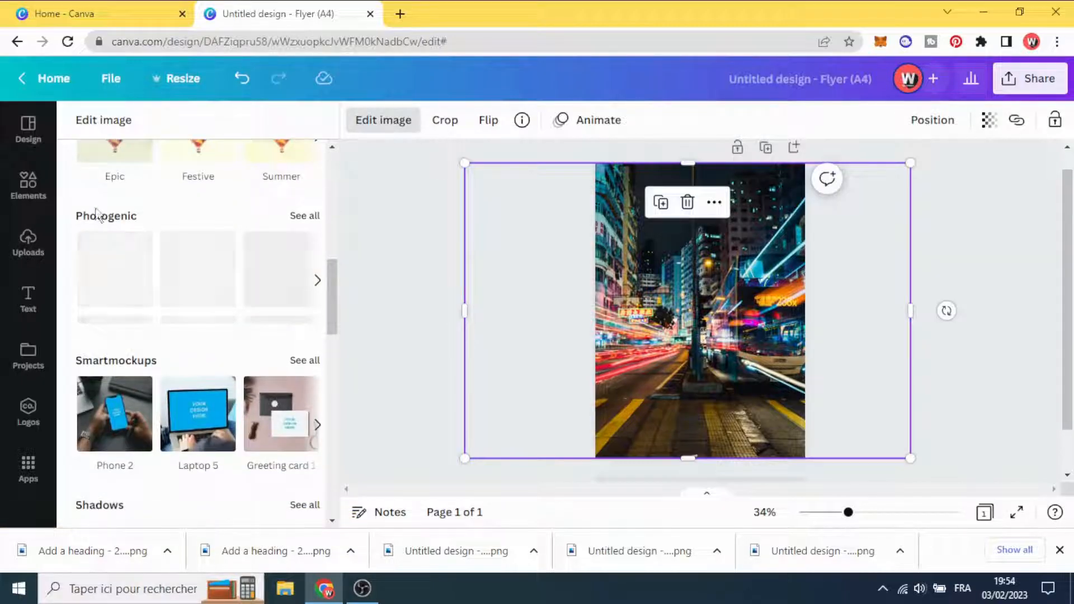
pyautogui.click(305, 217)
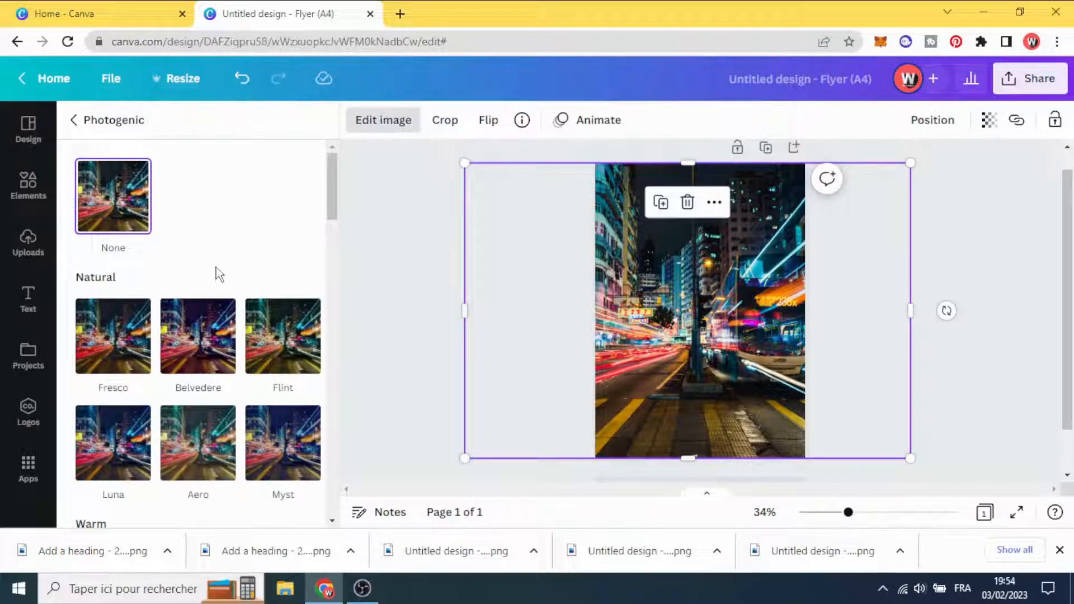
pyautogui.scroll(-5, 218, 274)
pyautogui.scroll(-4, 218, 274)
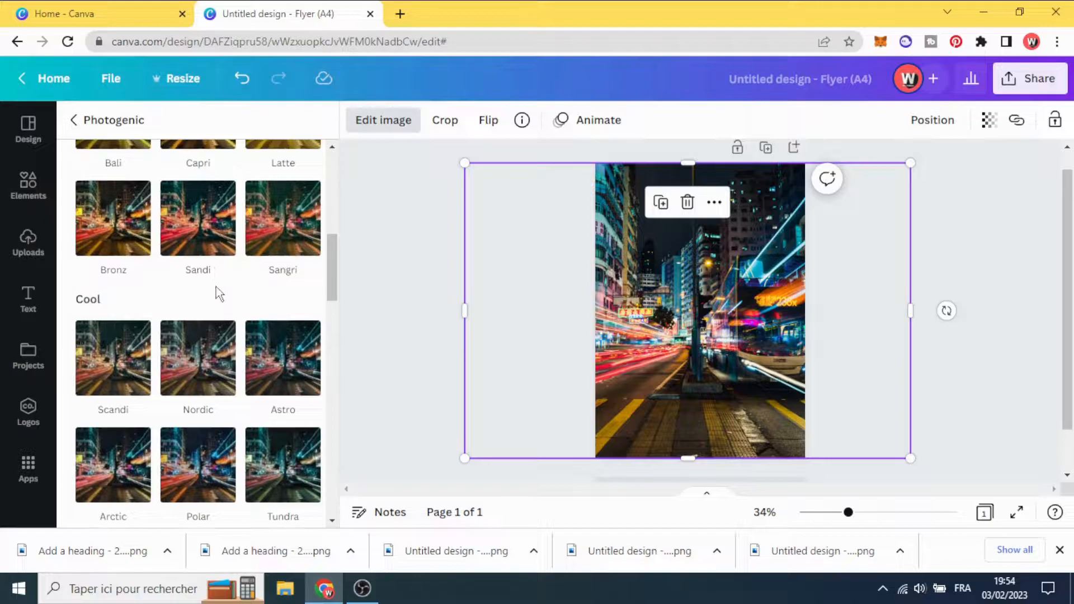
pyautogui.scroll(-6, 215, 291)
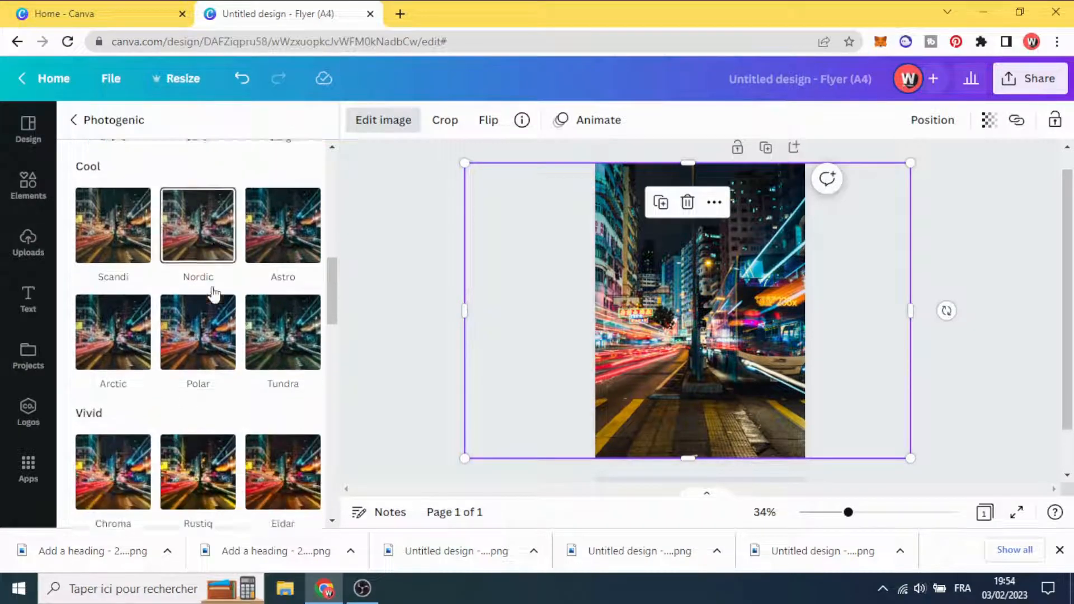
pyautogui.scroll(-12, 201, 277)
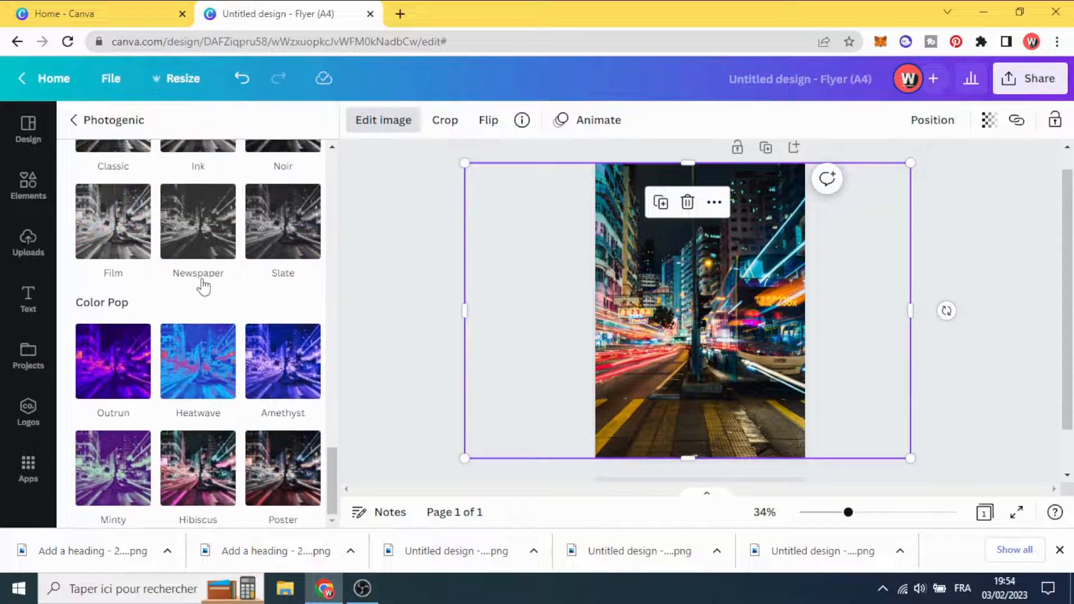
pyautogui.scroll(10, 203, 286)
pyautogui.scroll(3, 203, 286)
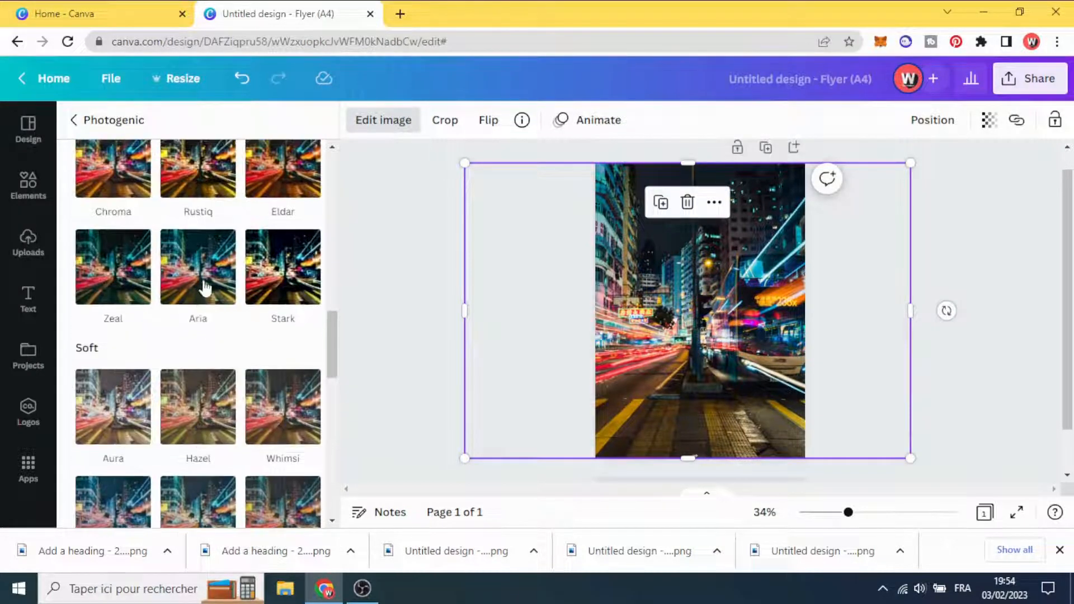
pyautogui.click(287, 272)
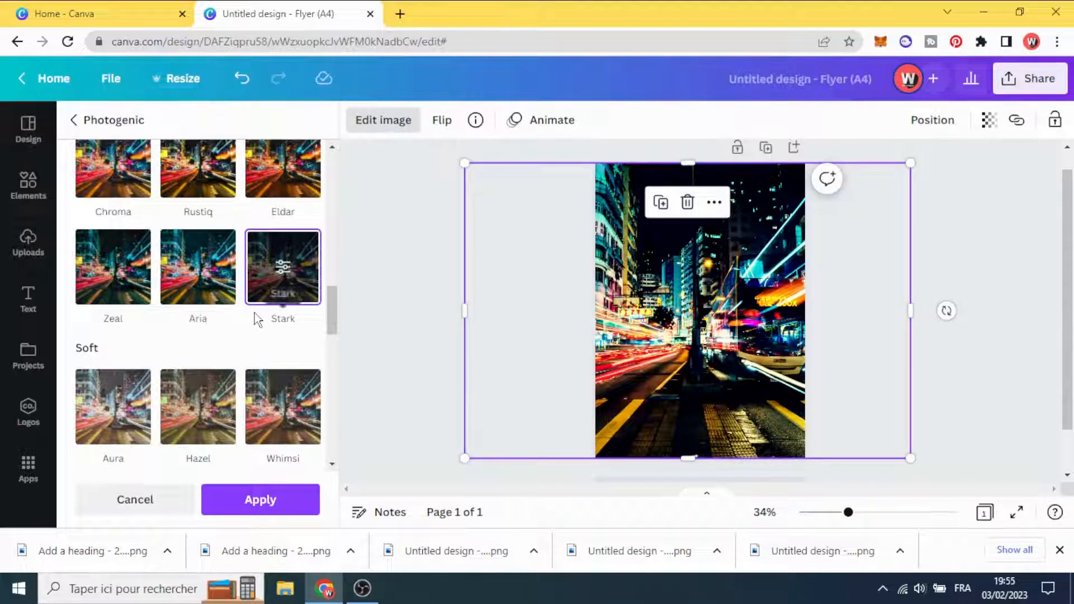
# Step: Set the Stark filter's intensity to 0.5 and apply it to the street photo
pyautogui.click(282, 267)
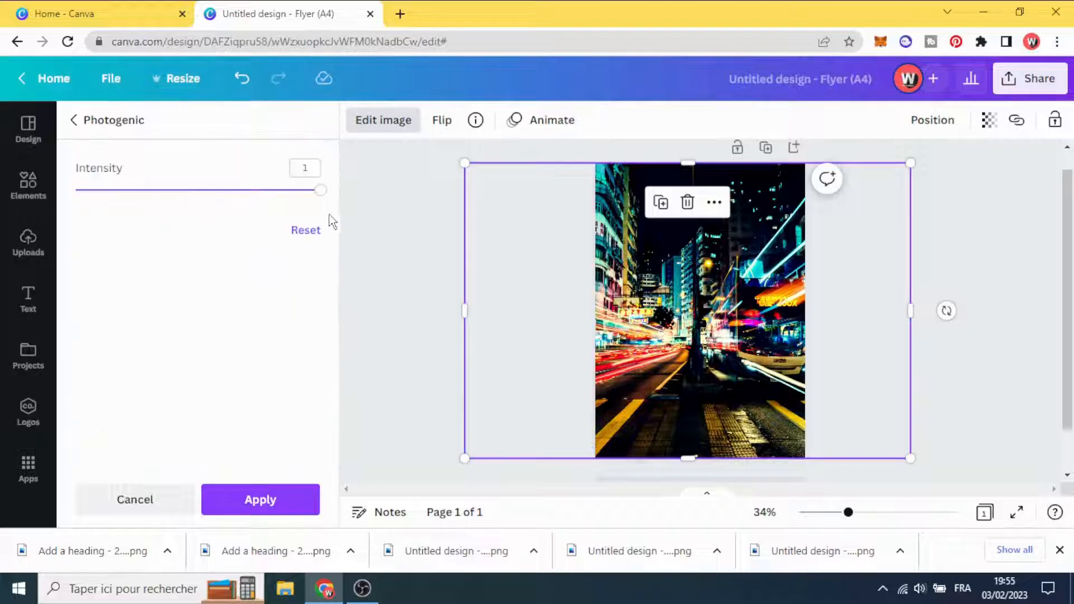
pyautogui.moveTo(320, 194); pyautogui.dragTo(258, 200)
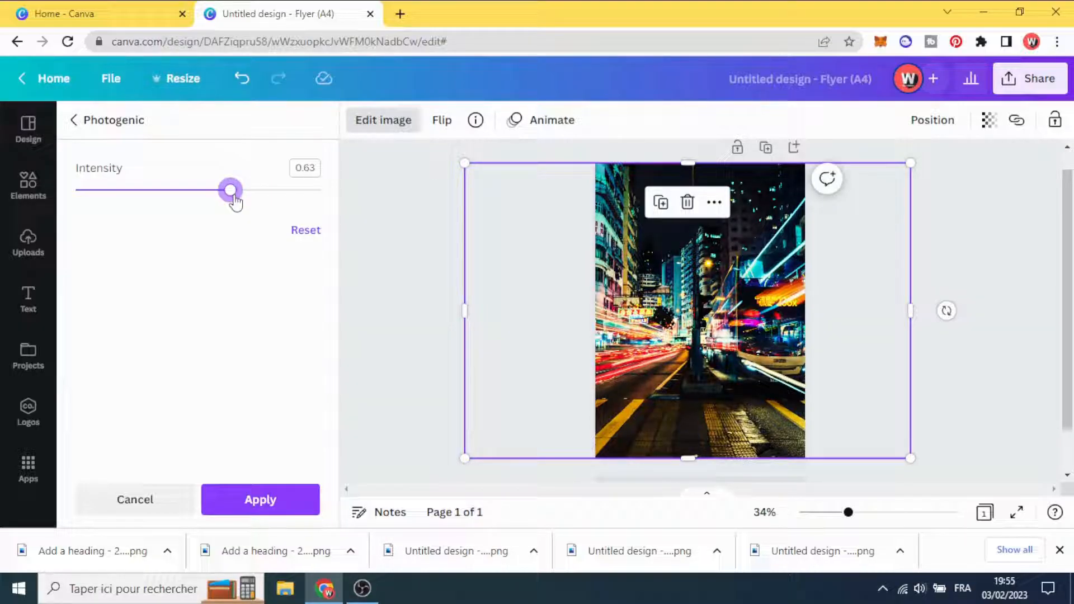
pyautogui.moveTo(235, 201); pyautogui.dragTo(199, 193)
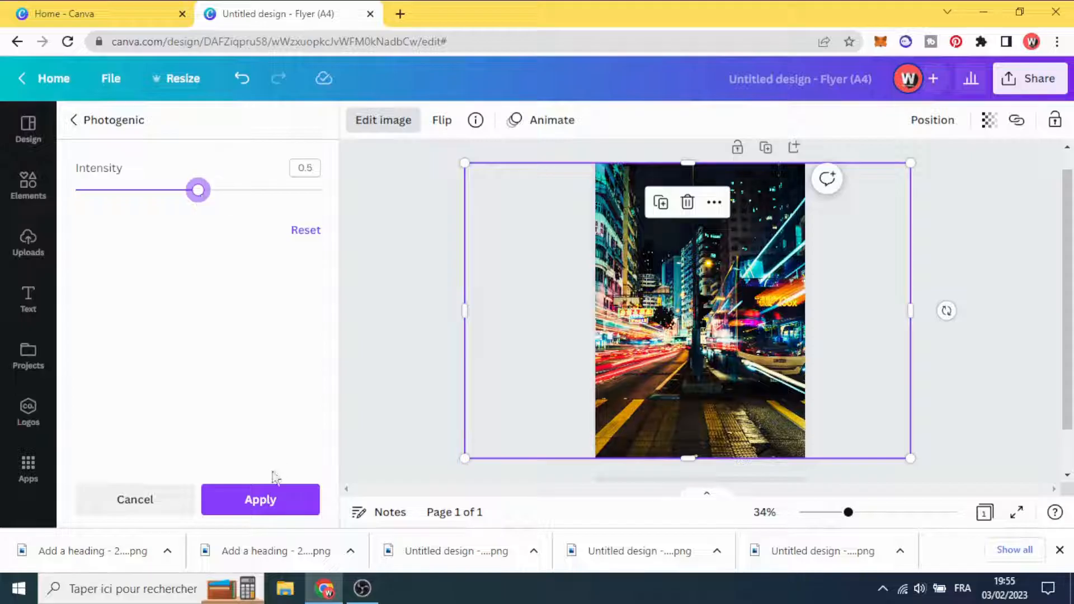
pyautogui.click(265, 502)
pyautogui.click(495, 295)
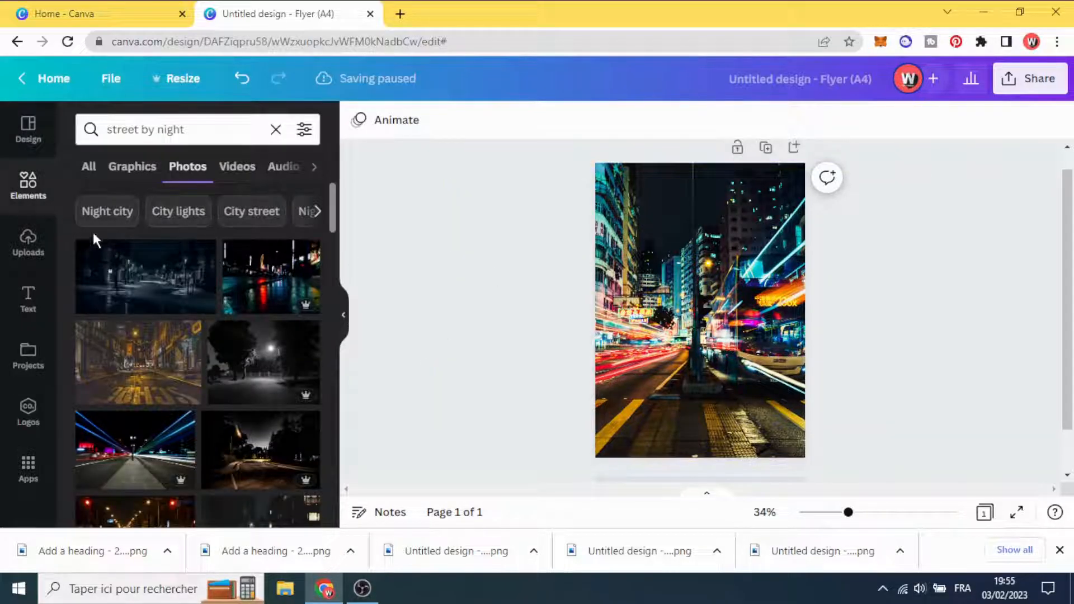
# Step: Insert the uploaded football player cutout and enlarge it to the full width of the page
pyautogui.click(32, 246)
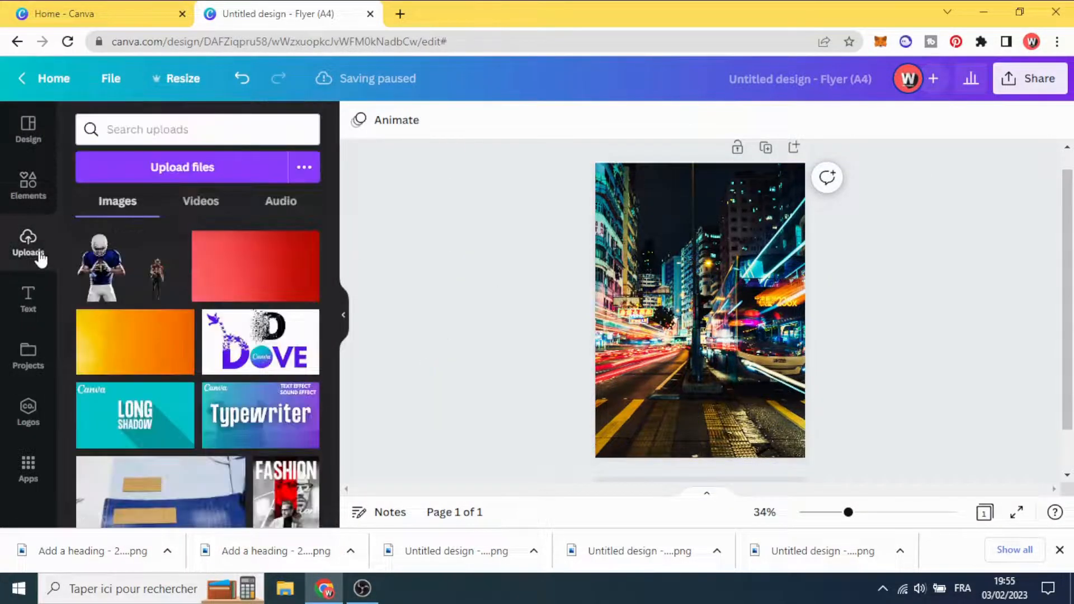
pyautogui.click(150, 278)
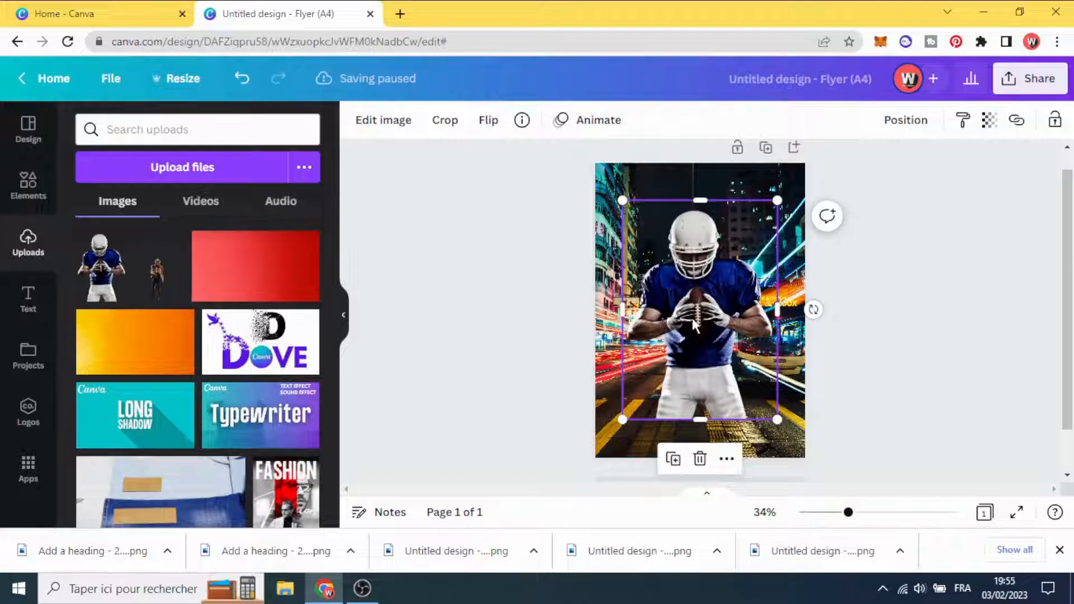
pyautogui.moveTo(692, 322); pyautogui.dragTo(663, 286)
pyautogui.moveTo(751, 396); pyautogui.dragTo(822, 451)
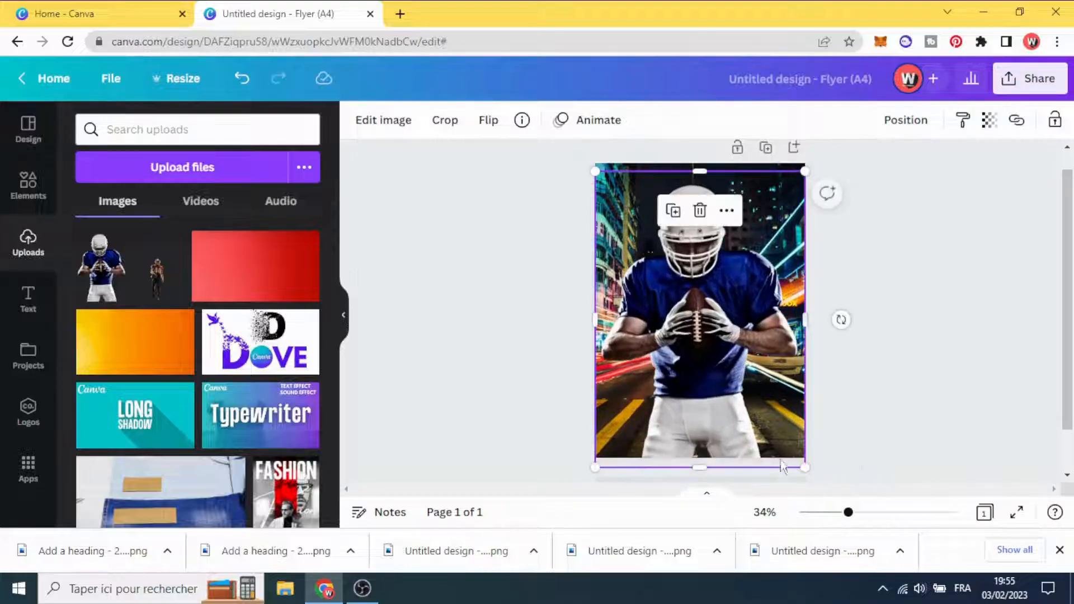
# Step: Crop the football player image at waist level and above the helmet, and place it in the upper part of the page
pyautogui.moveTo(714, 463); pyautogui.dragTo(716, 364)
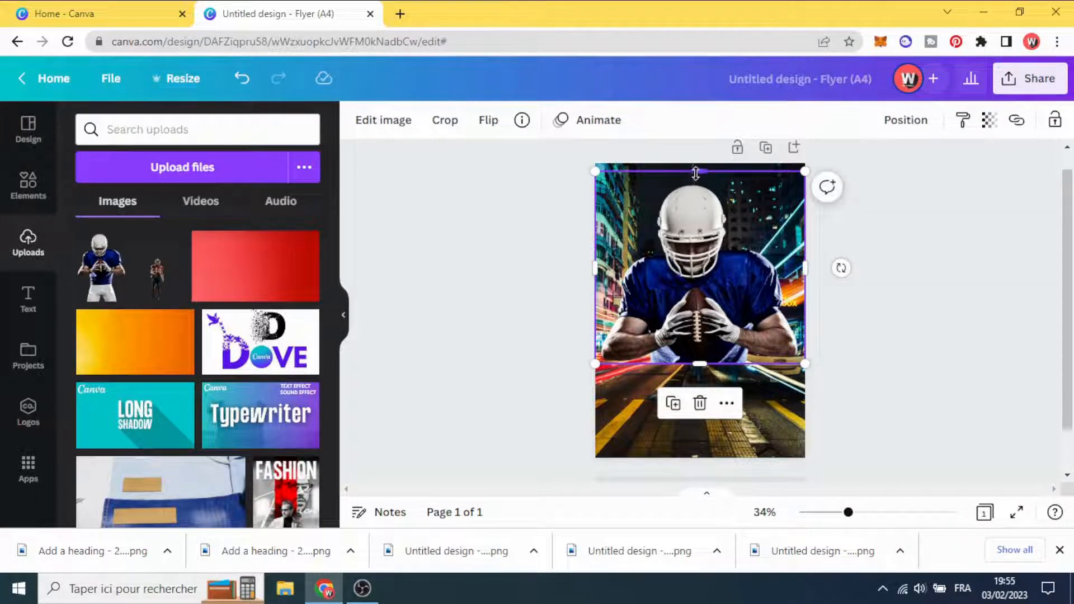
pyautogui.moveTo(699, 170); pyautogui.dragTo(700, 178)
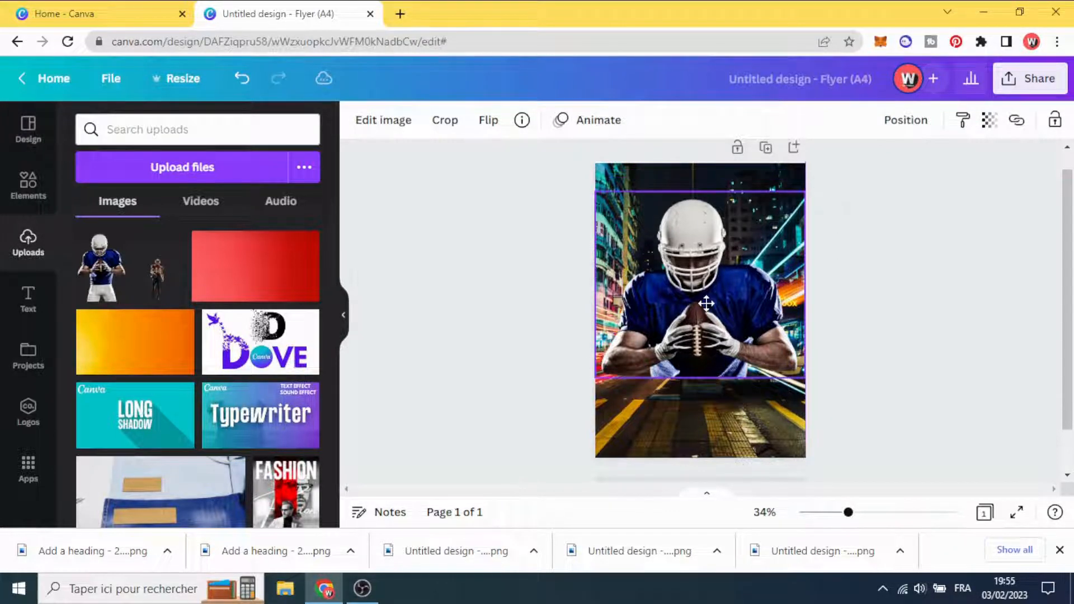
pyautogui.moveTo(705, 290)
pyautogui.mouseDown()
pyautogui.moveTo(702, 305)
pyautogui.moveTo(708, 278)
pyautogui.mouseUp()
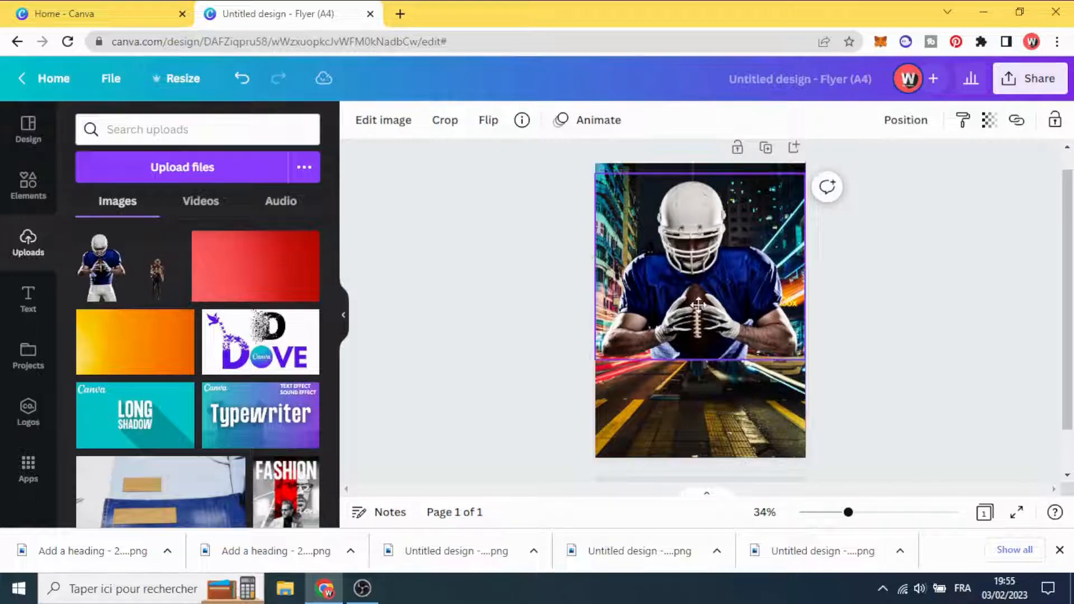
pyautogui.click(542, 284)
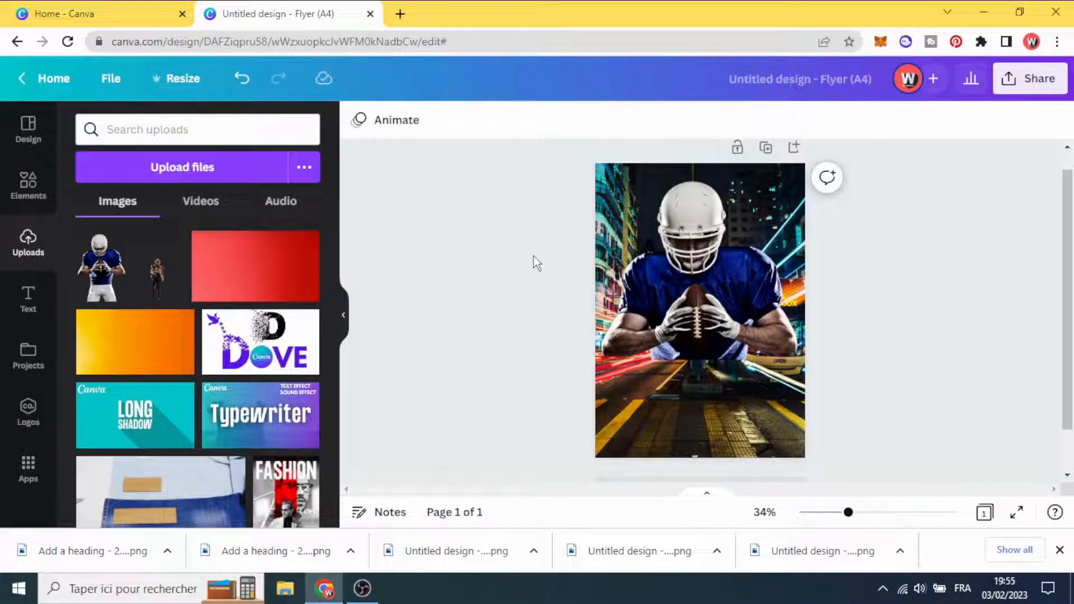
# Step: Search the elements graphics for "shadow" and add the first soft flat shadow to the page
pyautogui.click(24, 185)
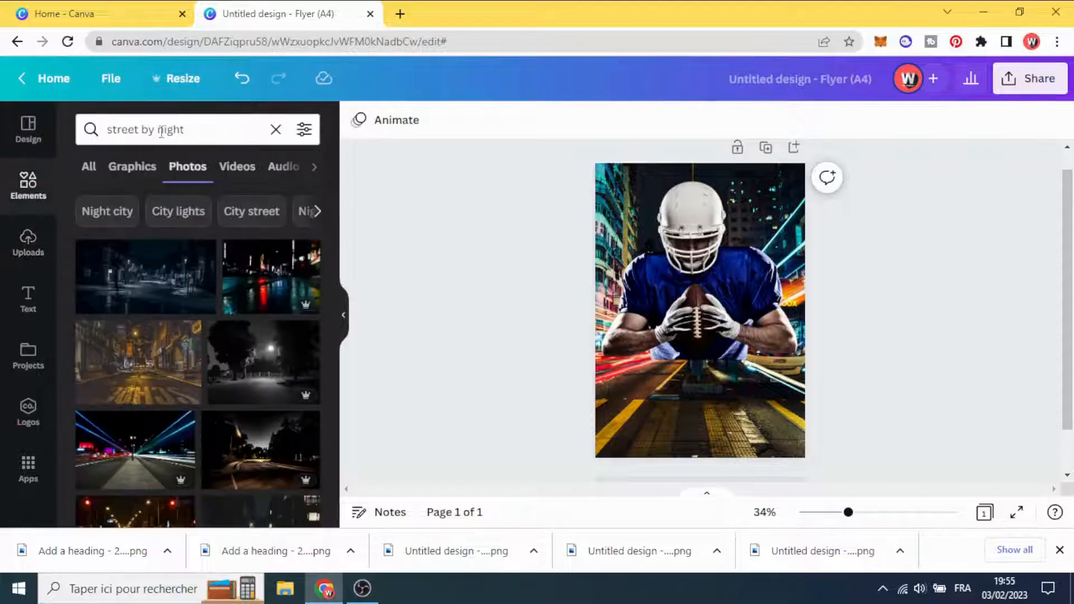
pyautogui.tripleClick(161, 130)
pyautogui.write('shado')
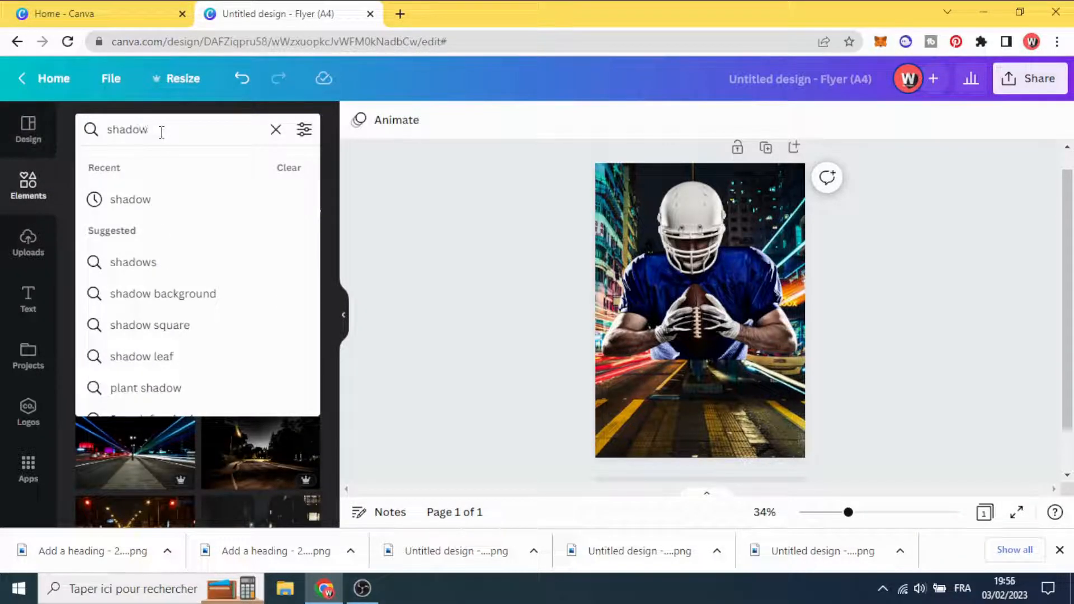
pyautogui.write('w')
pyautogui.press('Return')
pyautogui.click(132, 170)
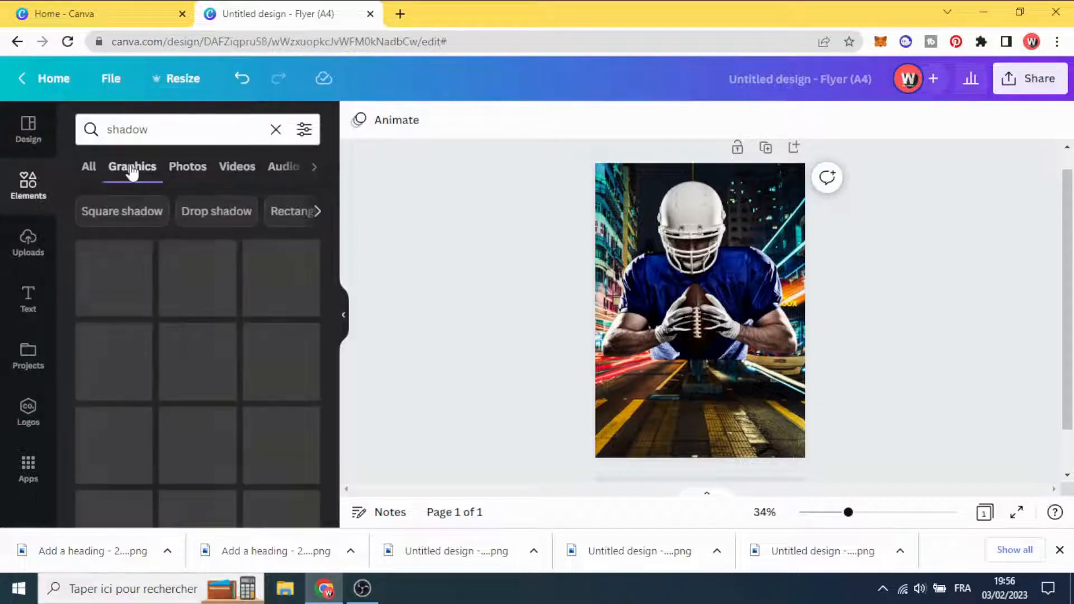
pyautogui.click(102, 278)
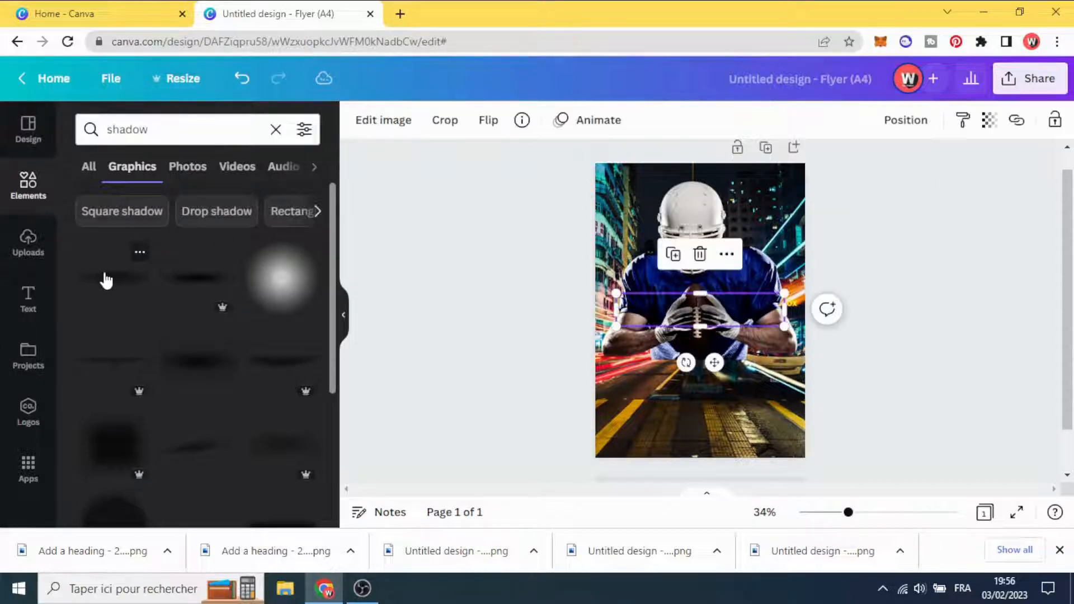
# Step: Move the shadow onto the player's cropped waist edge and add duplicates of it across the page width
pyautogui.moveTo(696, 308); pyautogui.dragTo(706, 357)
pyautogui.click(686, 306)
pyautogui.click(655, 305)
pyautogui.click(605, 306)
pyautogui.click(608, 307)
pyautogui.click(674, 306)
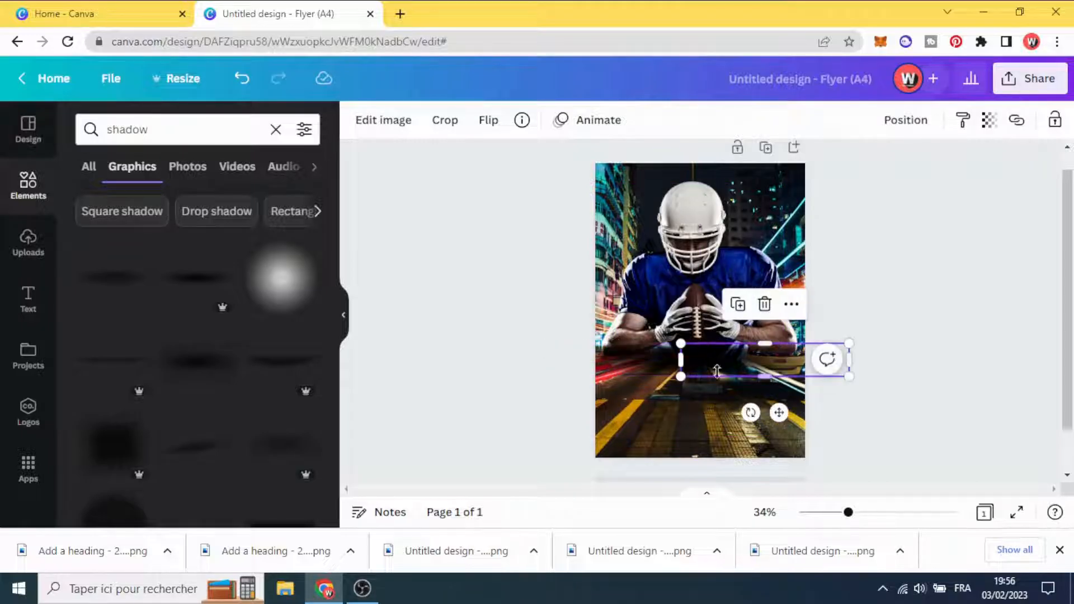
pyautogui.click(737, 305)
pyautogui.click(802, 306)
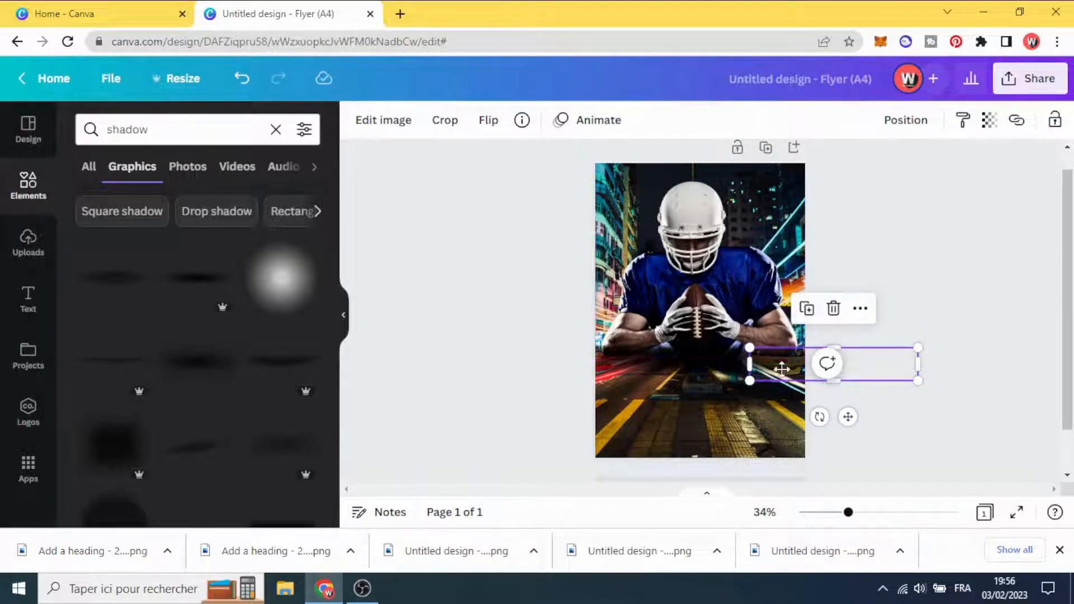
# Step: Shift the last shadow copy back along the waist edge and stack more duplicates to darken the band beneath the player
pyautogui.moveTo(781, 368)
pyautogui.mouseDown()
pyautogui.moveTo(614, 367)
pyautogui.moveTo(746, 359)
pyautogui.moveTo(777, 364)
pyautogui.moveTo(802, 397)
pyautogui.moveTo(791, 369)
pyautogui.moveTo(615, 380)
pyautogui.moveTo(794, 364)
pyautogui.moveTo(779, 375)
pyautogui.moveTo(773, 350)
pyautogui.mouseUp()
pyautogui.click(720, 302)
pyautogui.click(718, 307)
pyautogui.click(755, 308)
pyautogui.click(758, 315)
pyautogui.click(760, 317)
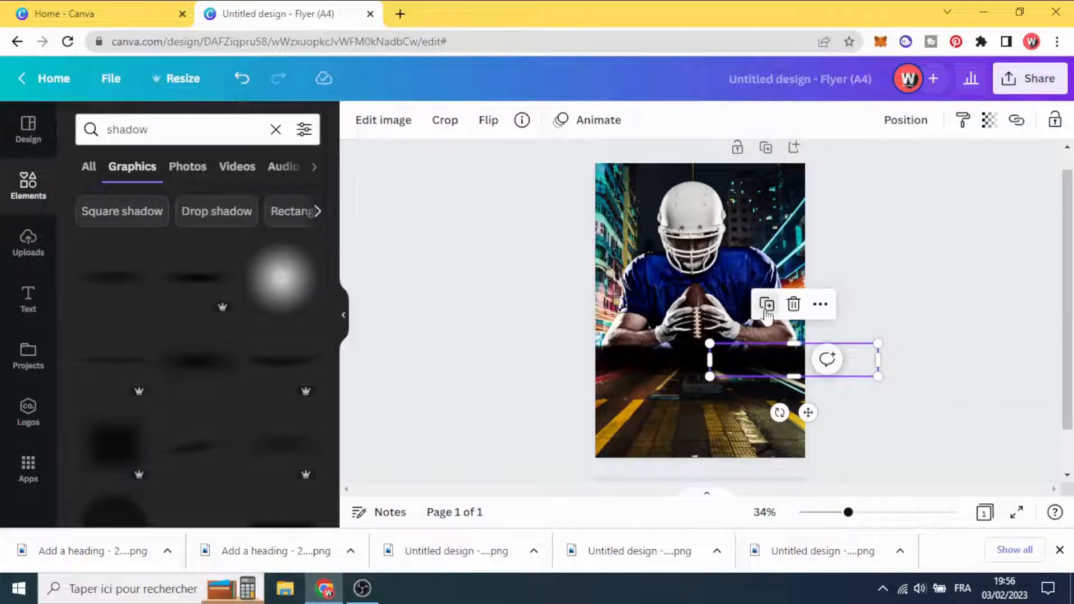
pyautogui.click(490, 370)
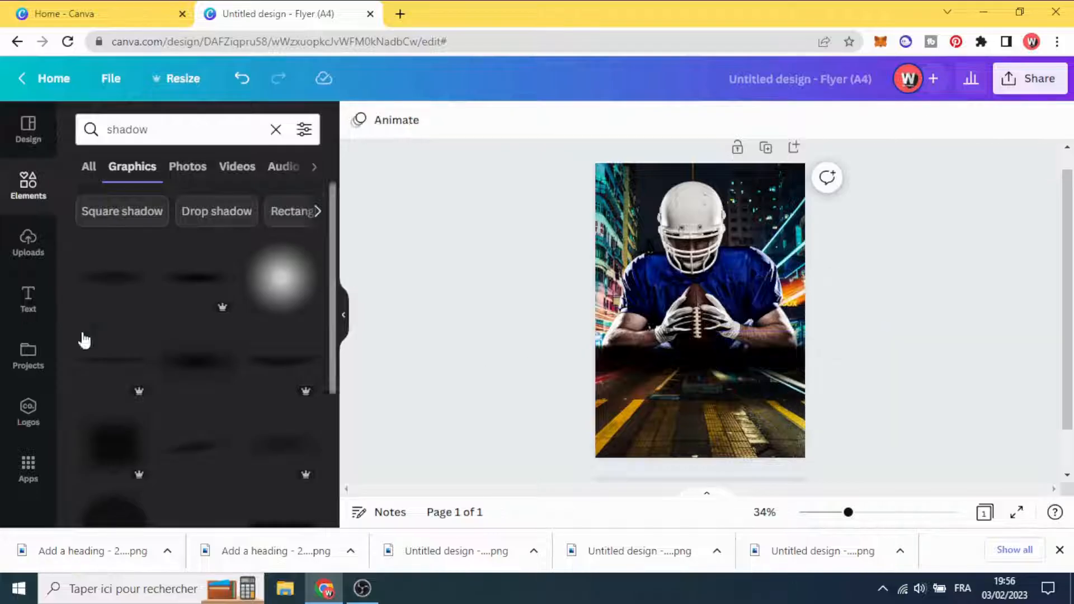
# Step: Add a heading over the street just below the player and replace its text with "MARIO"
pyautogui.click(24, 310)
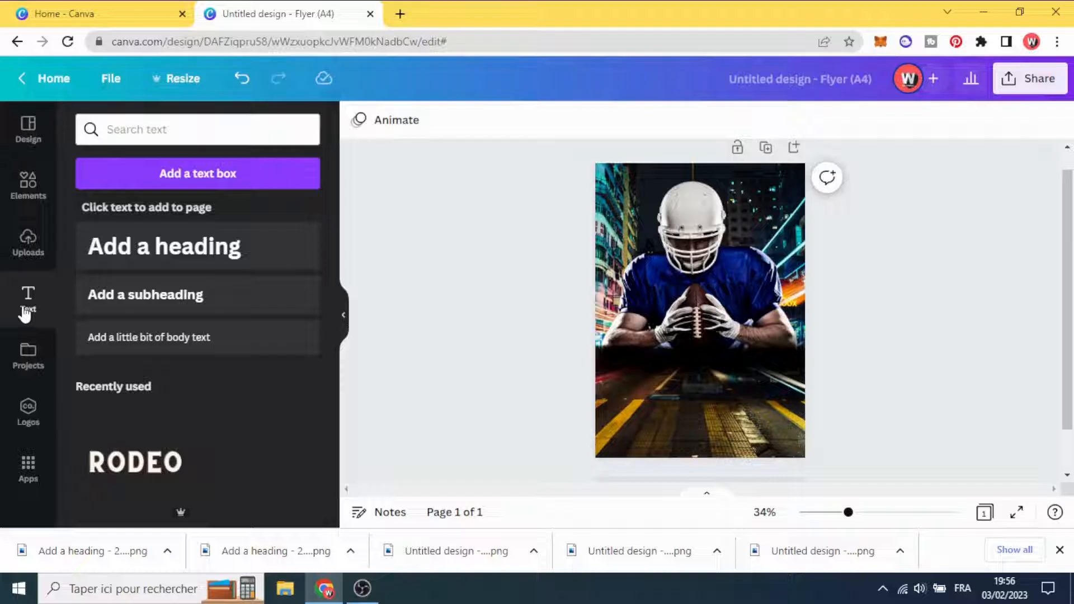
pyautogui.click(148, 244)
pyautogui.click(520, 348)
pyautogui.moveTo(663, 340); pyautogui.dragTo(665, 397)
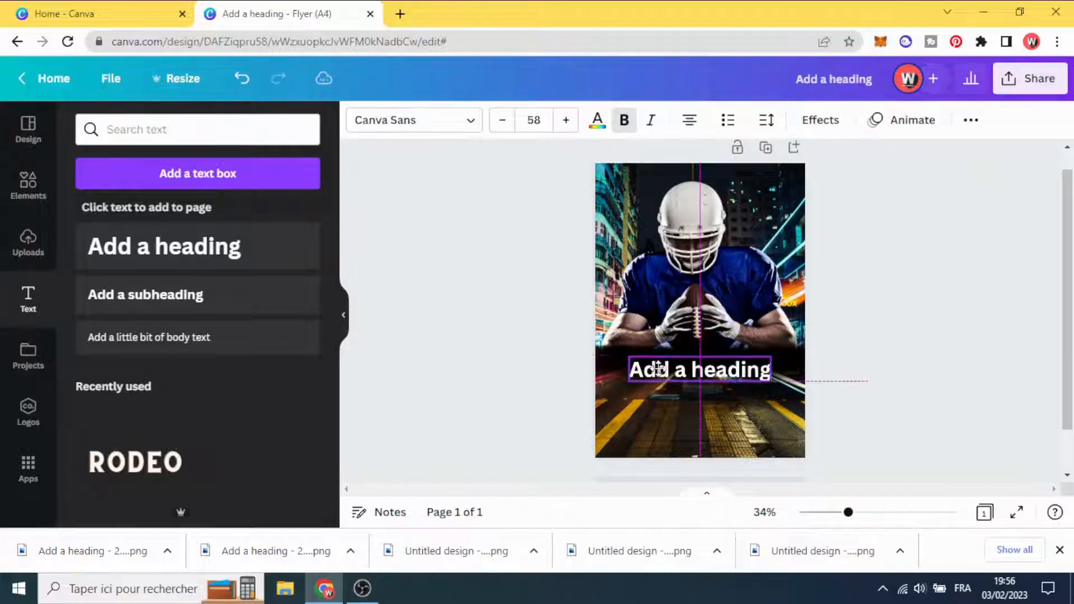
pyautogui.doubleClick(665, 369)
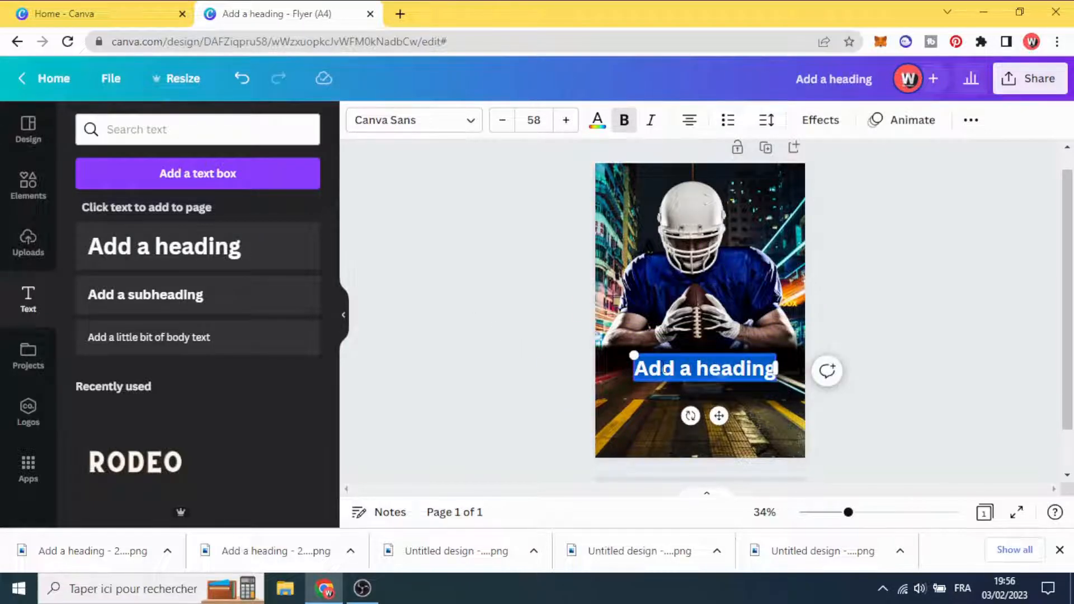
pyautogui.write('MARIO')
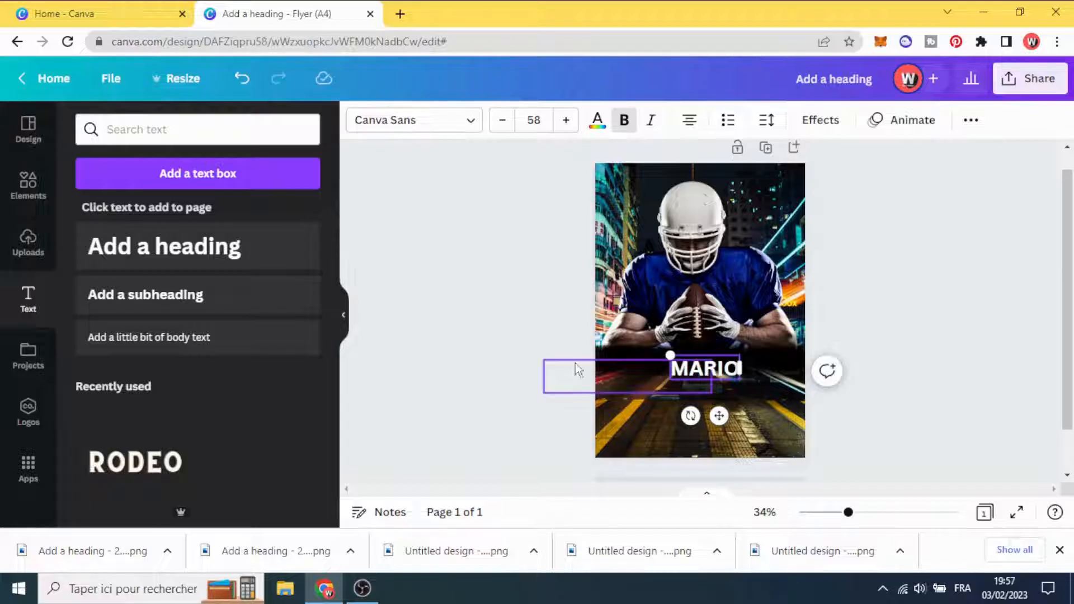
# Step: Search the fonts for "ANTON" and apply Anton to the MARIO heading
pyautogui.click(428, 122)
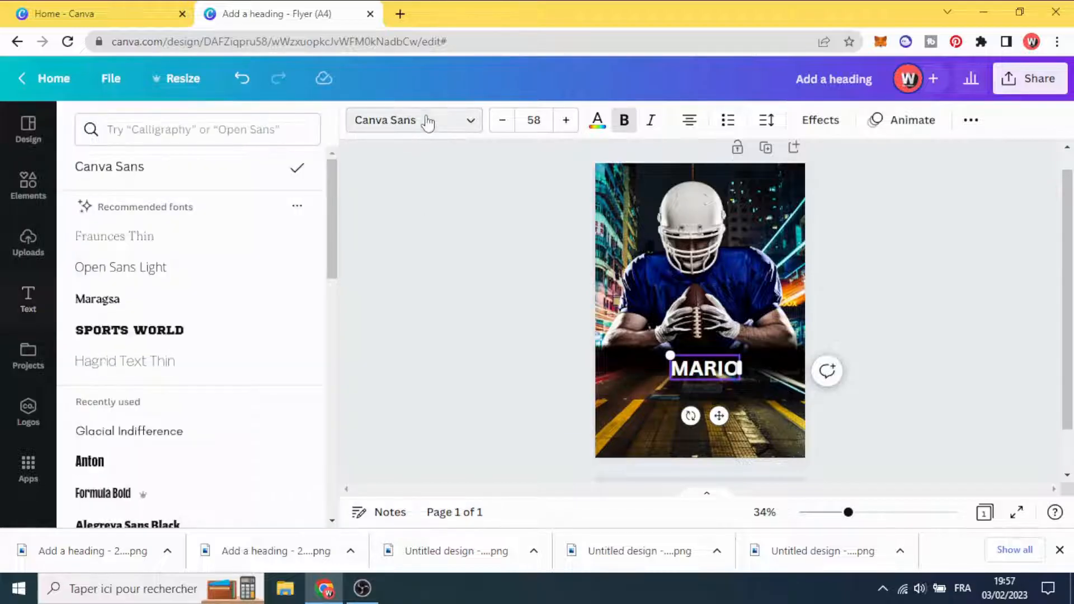
pyautogui.click(222, 132)
pyautogui.write('ANT')
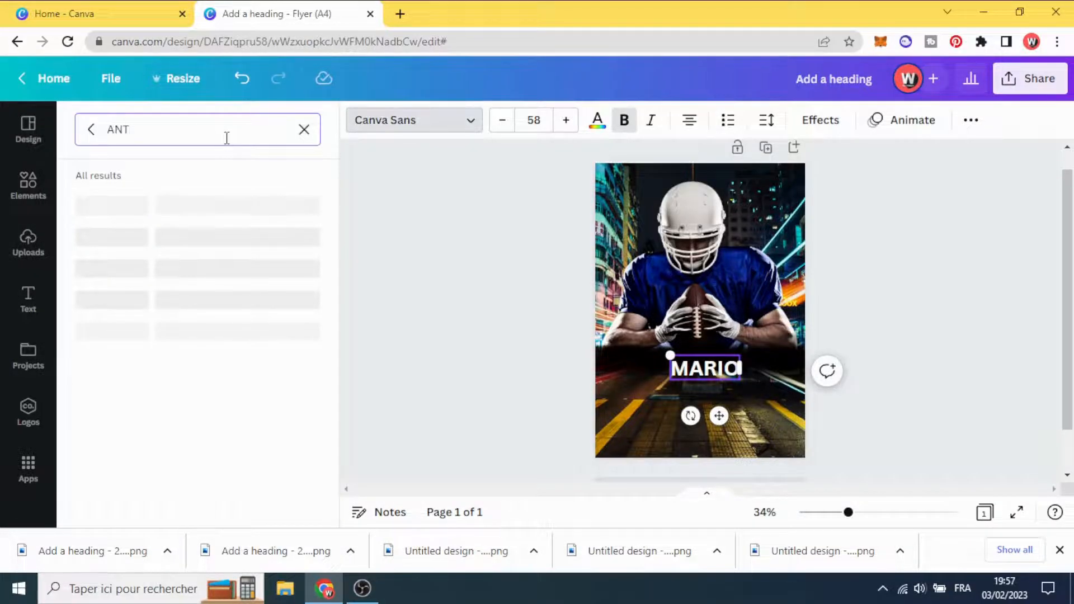
pyautogui.write('ON')
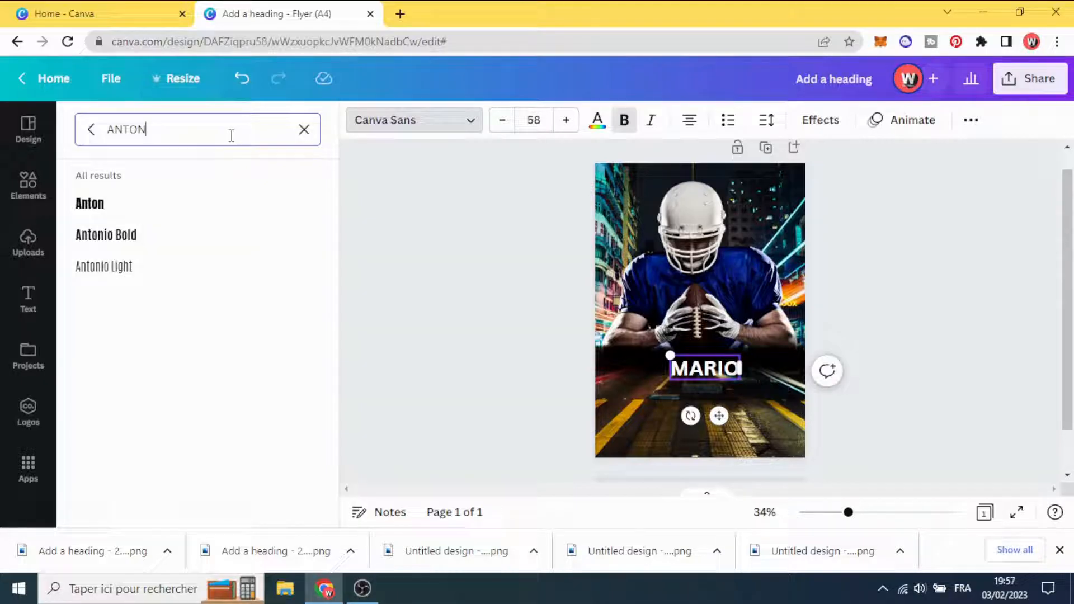
pyautogui.click(95, 204)
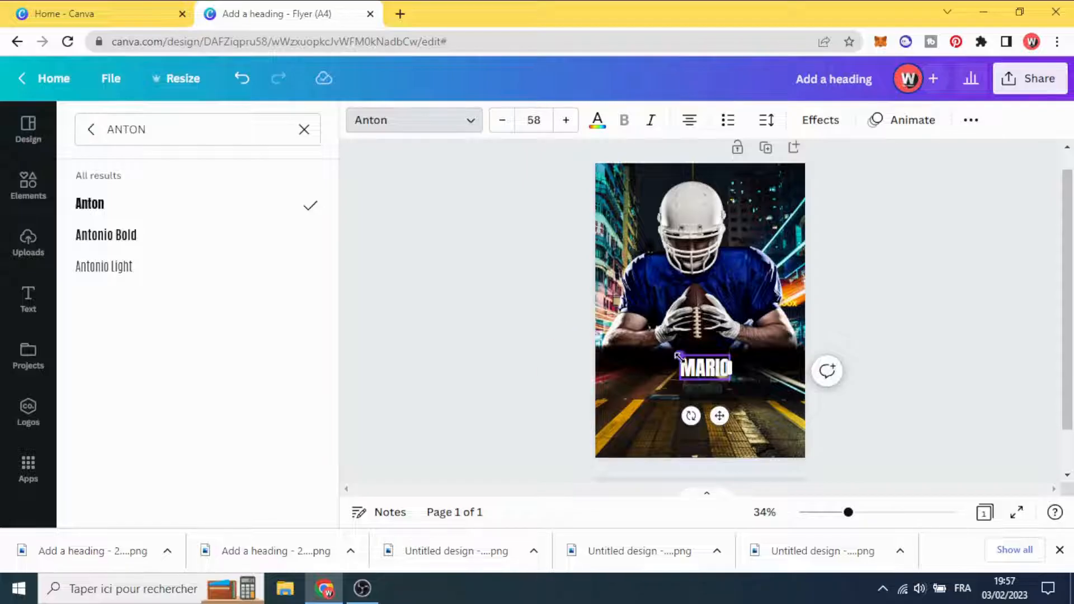
# Step: Enlarge the MARIO heading to font size 209 and move it up over the player's lower arms
pyautogui.moveTo(678, 356); pyautogui.dragTo(610, 320)
pyautogui.moveTo(729, 382); pyautogui.dragTo(789, 412)
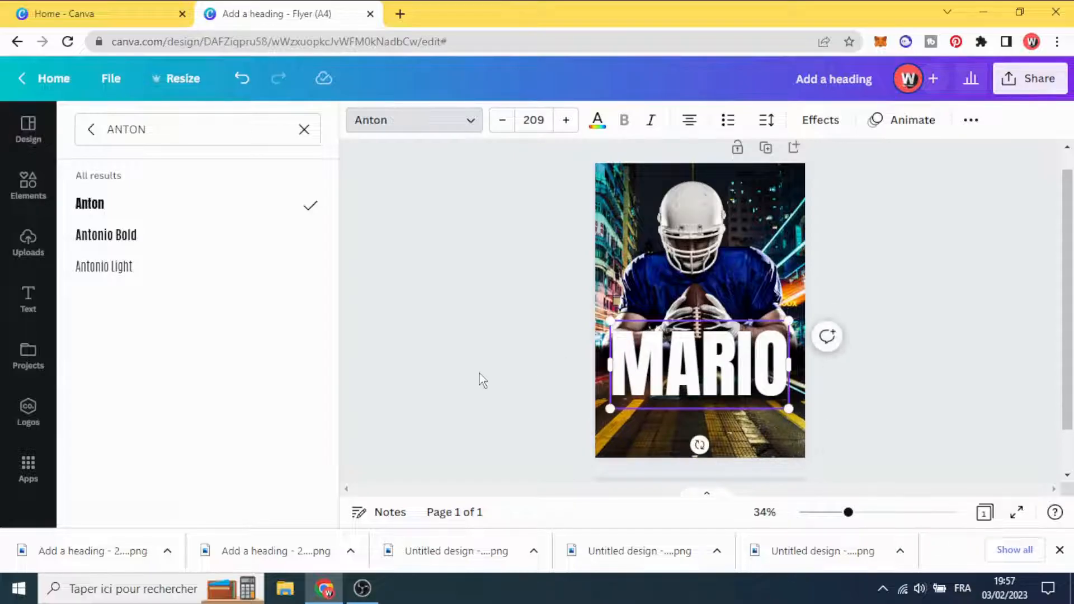
pyautogui.click(481, 375)
pyautogui.click(685, 380)
pyautogui.moveTo(686, 385); pyautogui.dragTo(686, 372)
# Step: Apply the Shadow text effect to the MARIO heading and set the shadow color to black
pyautogui.click(820, 120)
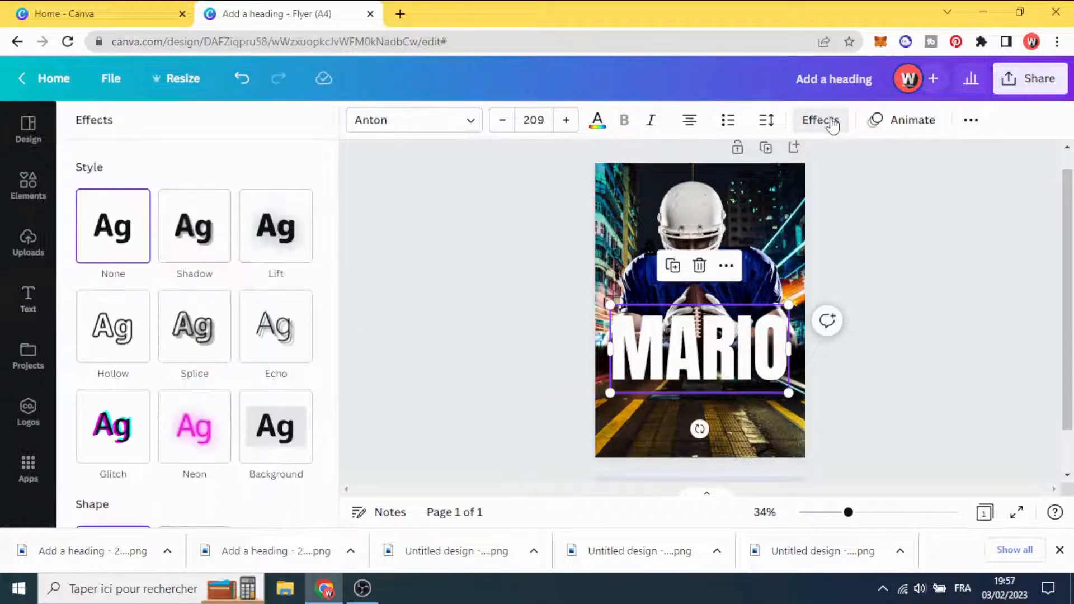
pyautogui.click(210, 252)
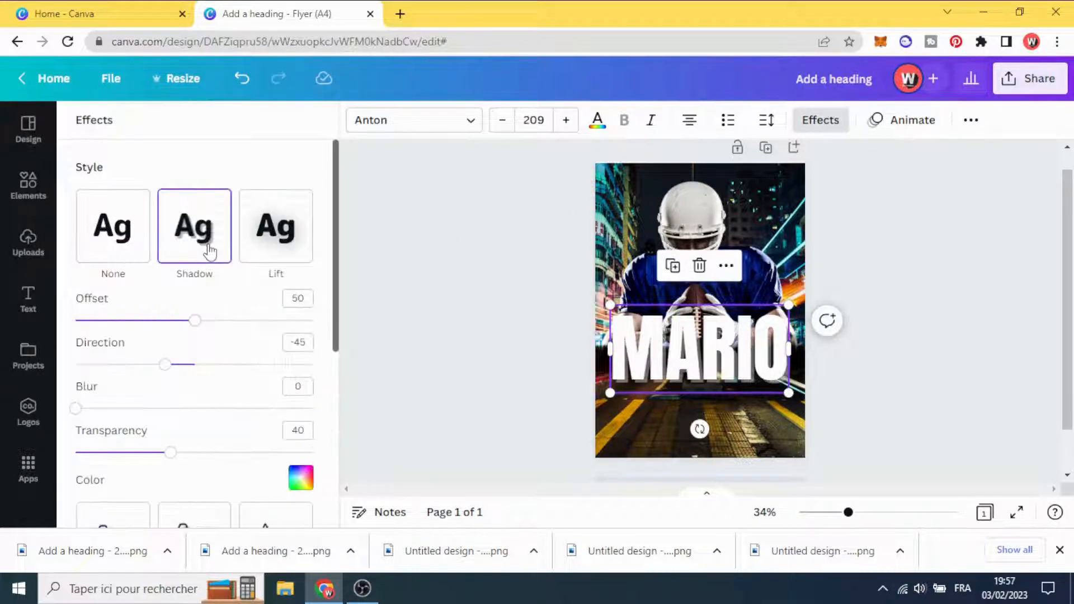
pyautogui.scroll(-2, 209, 252)
pyautogui.scroll(2, 210, 288)
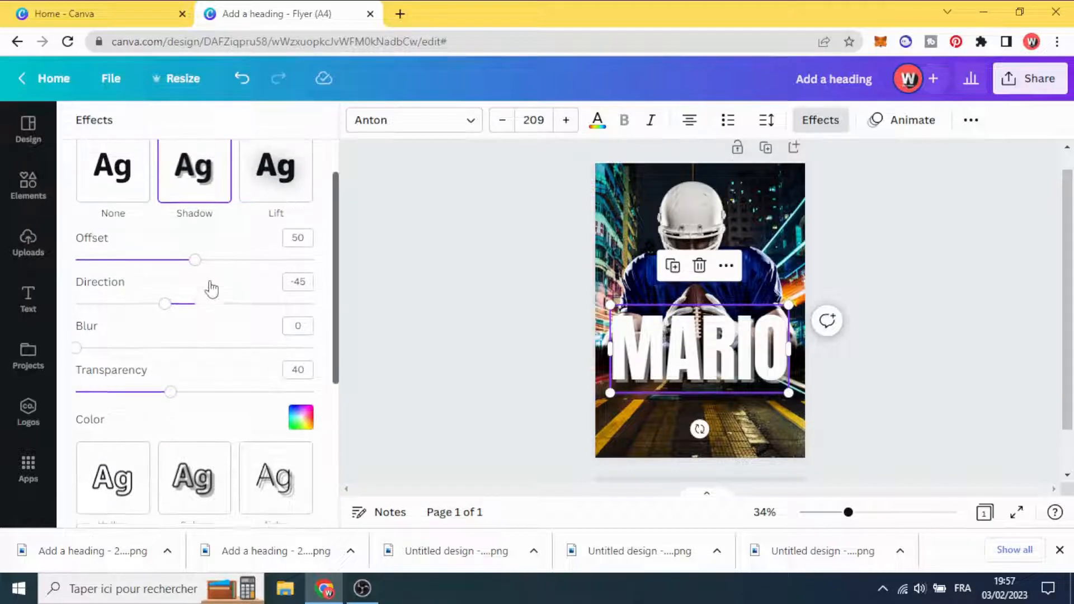
pyautogui.scroll(-4, 213, 288)
pyautogui.scroll(2, 213, 287)
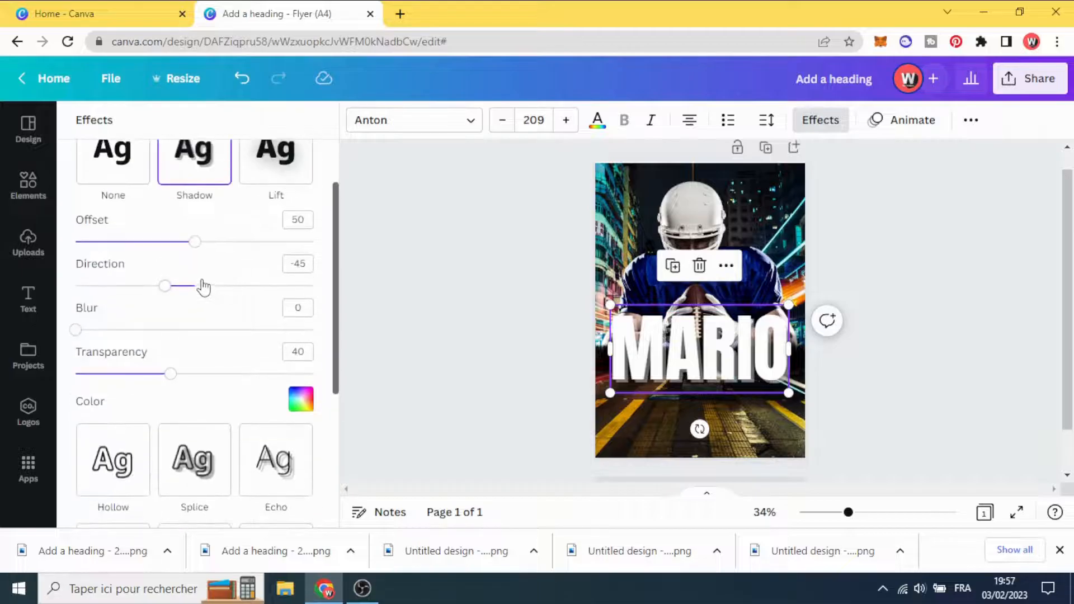
pyautogui.click(301, 398)
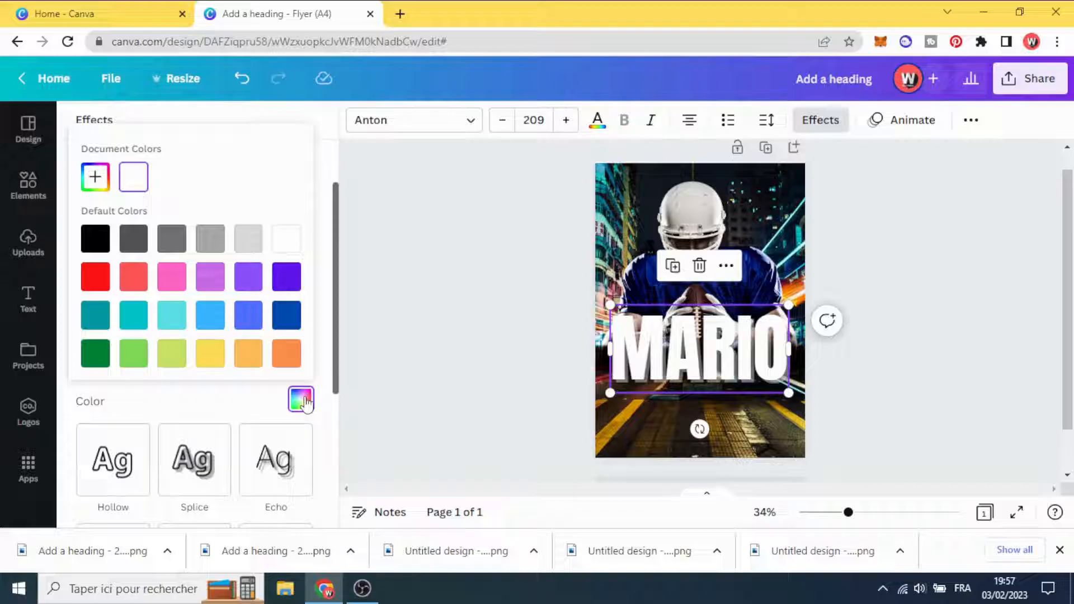
pyautogui.click(95, 241)
pyautogui.click(334, 203)
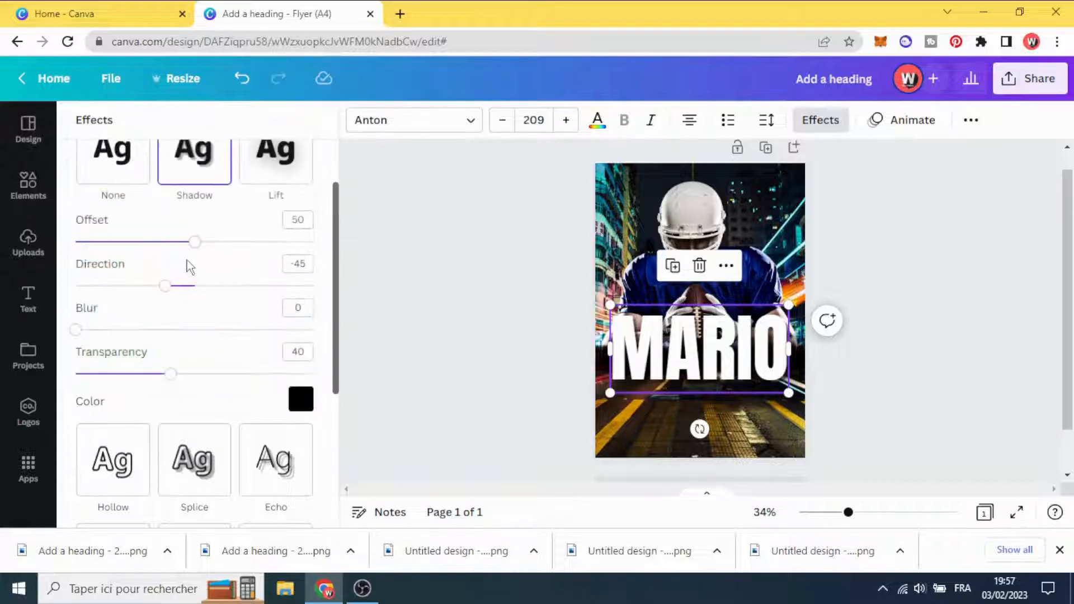
# Step: Set the heading shadow's direction to -48, transparency to 100, offset to 56 and blur to 9
pyautogui.moveTo(168, 288); pyautogui.dragTo(183, 289)
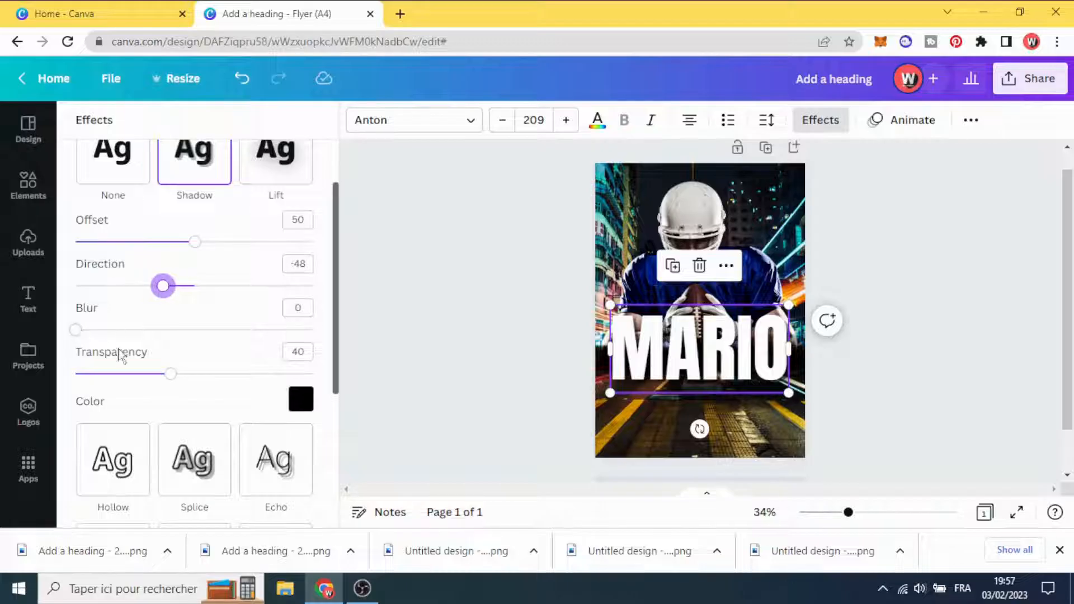
pyautogui.moveTo(171, 374); pyautogui.dragTo(246, 375)
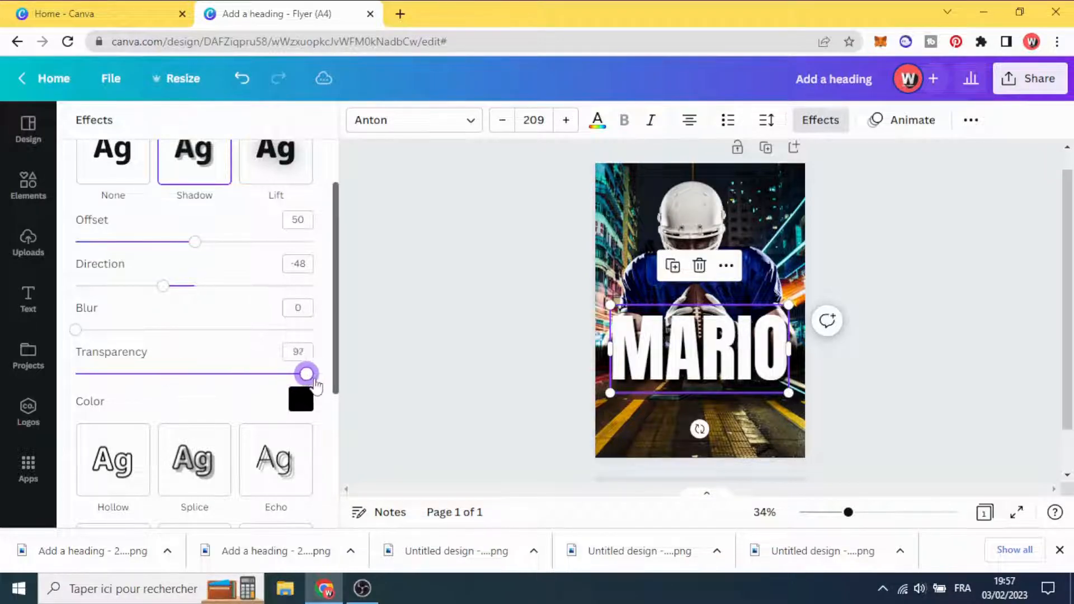
pyautogui.moveTo(317, 386); pyautogui.dragTo(325, 386)
pyautogui.moveTo(195, 243); pyautogui.dragTo(213, 251)
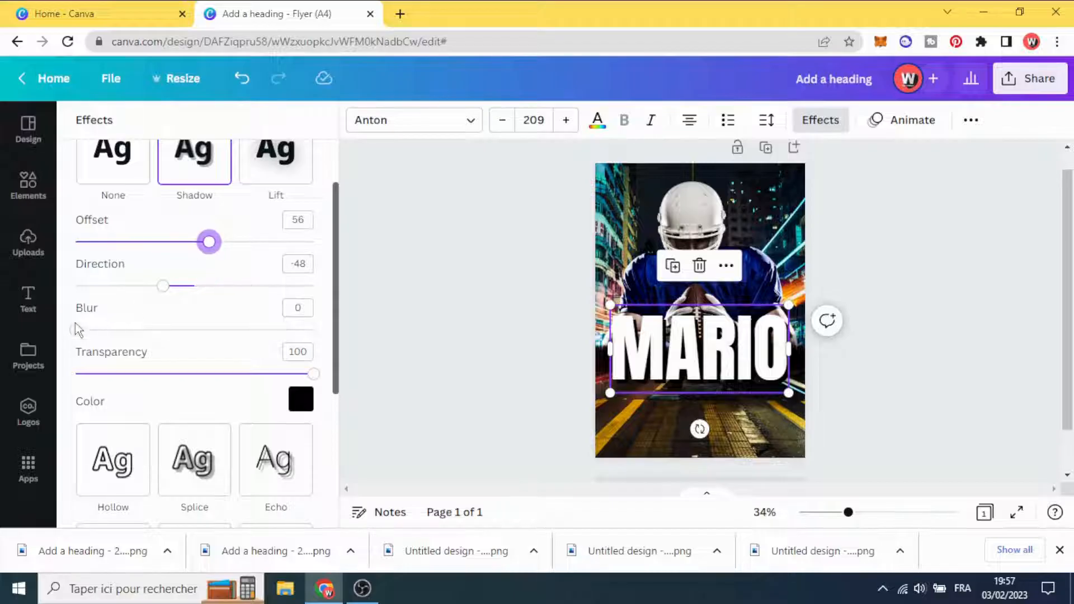
pyautogui.moveTo(77, 330); pyautogui.dragTo(98, 336)
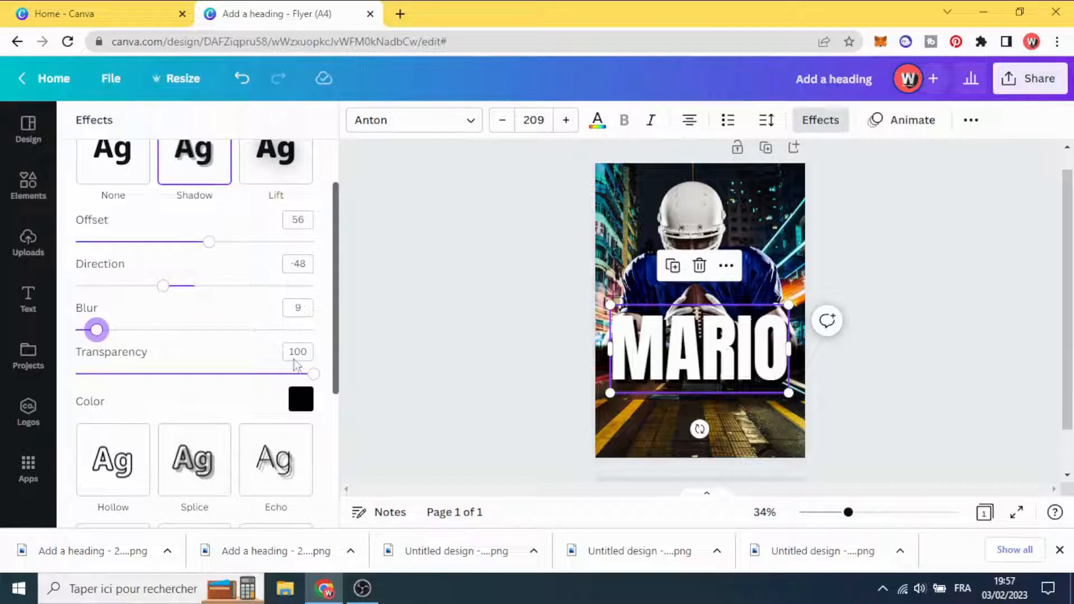
pyautogui.click(481, 378)
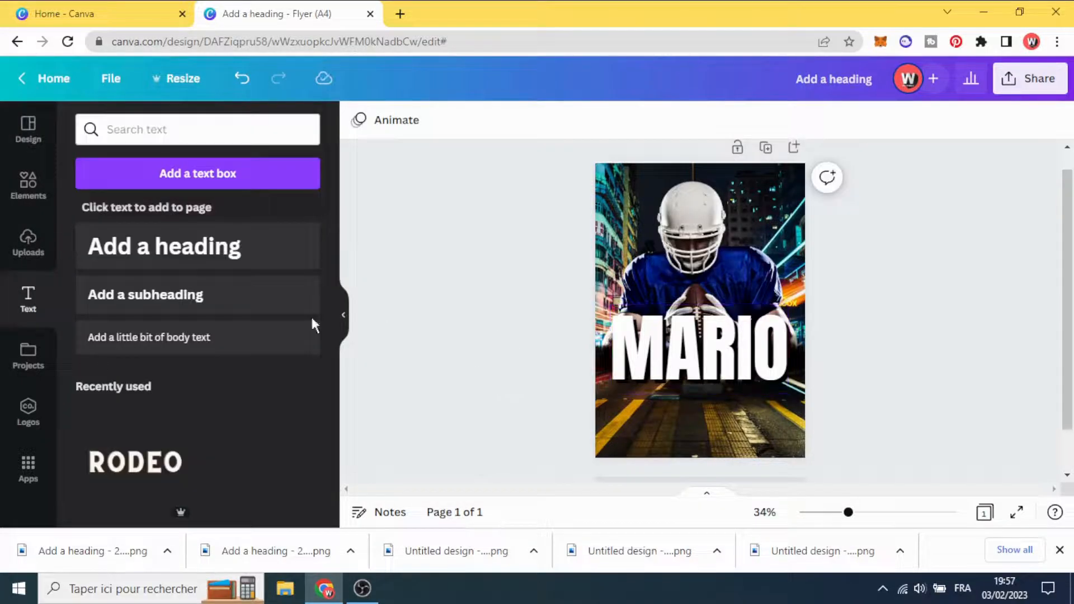
# Step: Insert the uploaded full-body player cutout, bring it to the front and center it over the MARIO heading
pyautogui.click(35, 250)
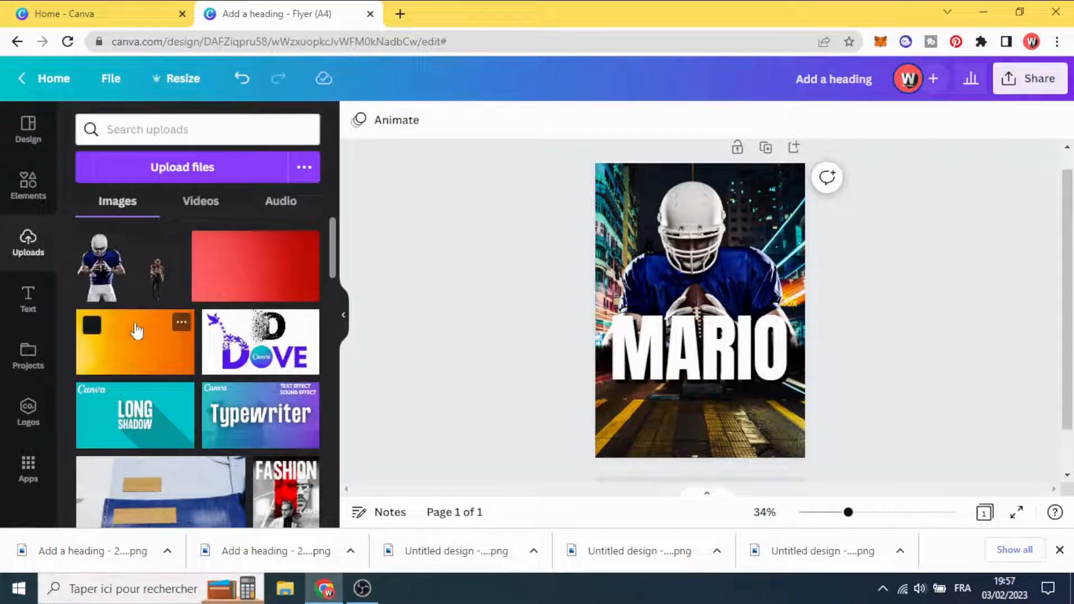
pyautogui.click(157, 285)
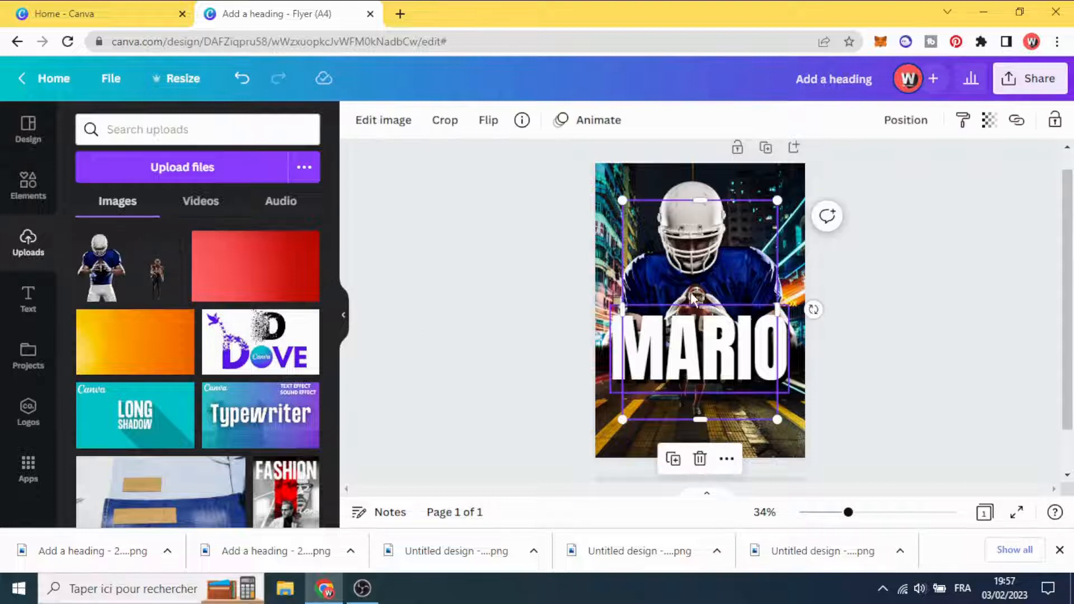
pyautogui.moveTo(687, 254); pyautogui.dragTo(634, 285)
pyautogui.rightClick(638, 434)
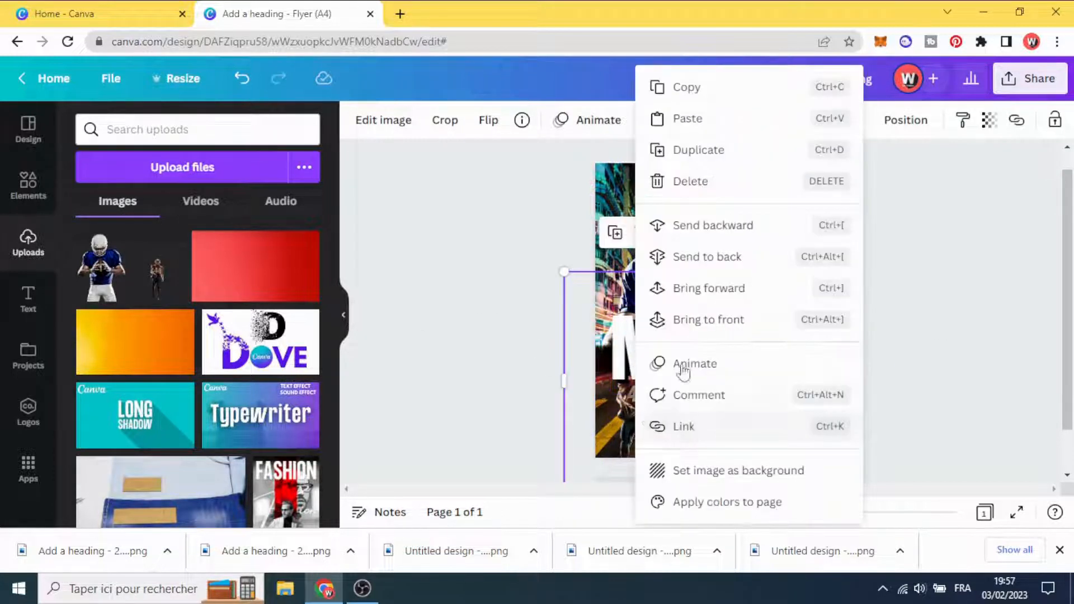
pyautogui.click(679, 320)
pyautogui.moveTo(636, 415); pyautogui.dragTo(686, 378)
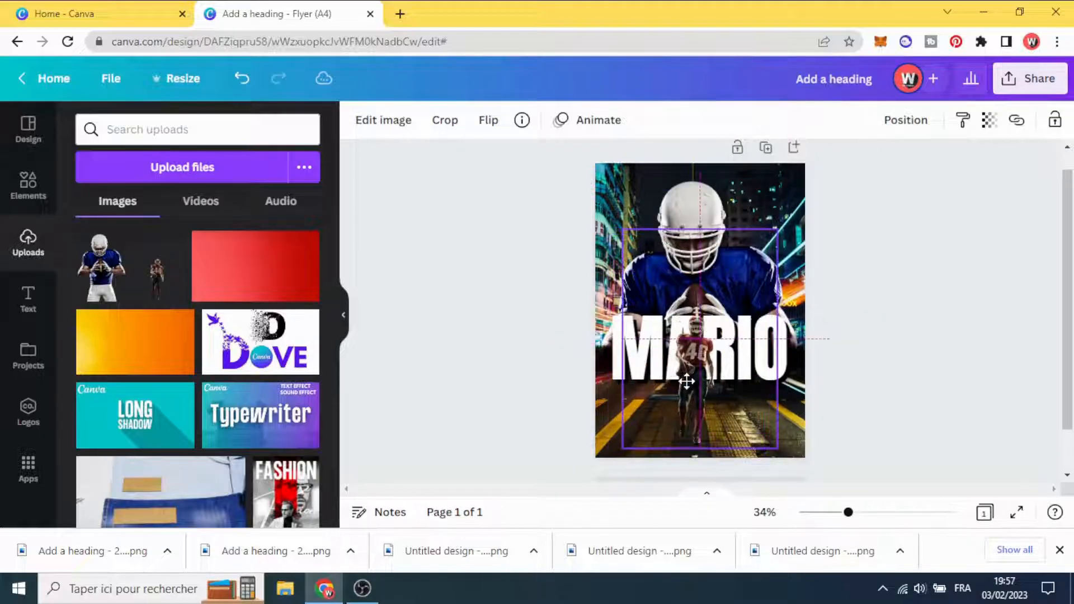
# Step: Crop the empty area above the small player, enlarge the image and center it at the page's lower edge
pyautogui.moveTo(702, 232); pyautogui.dragTo(698, 311)
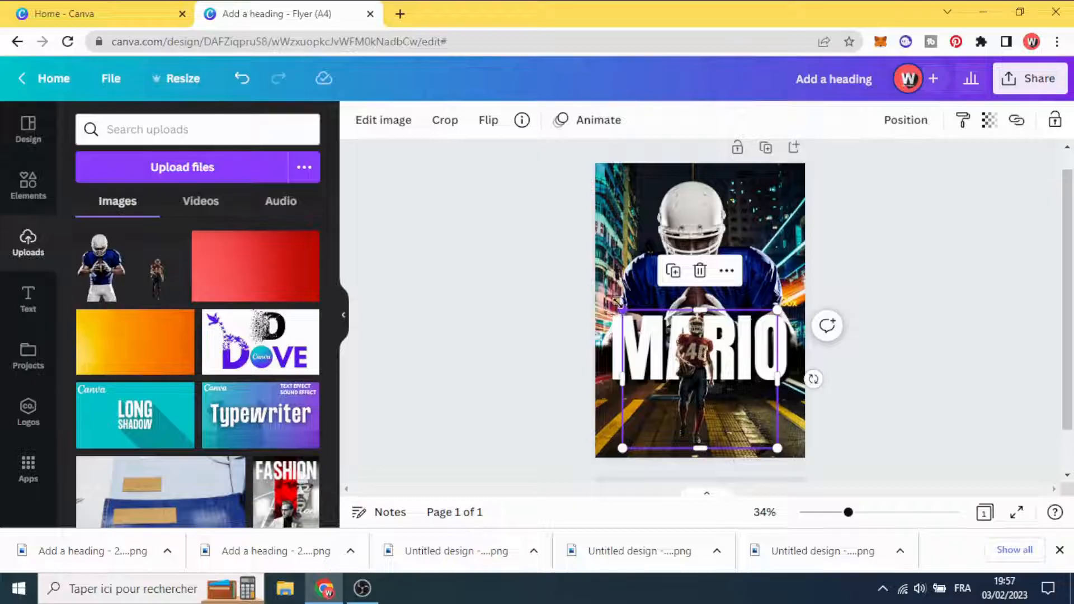
pyautogui.moveTo(619, 303); pyautogui.dragTo(584, 276)
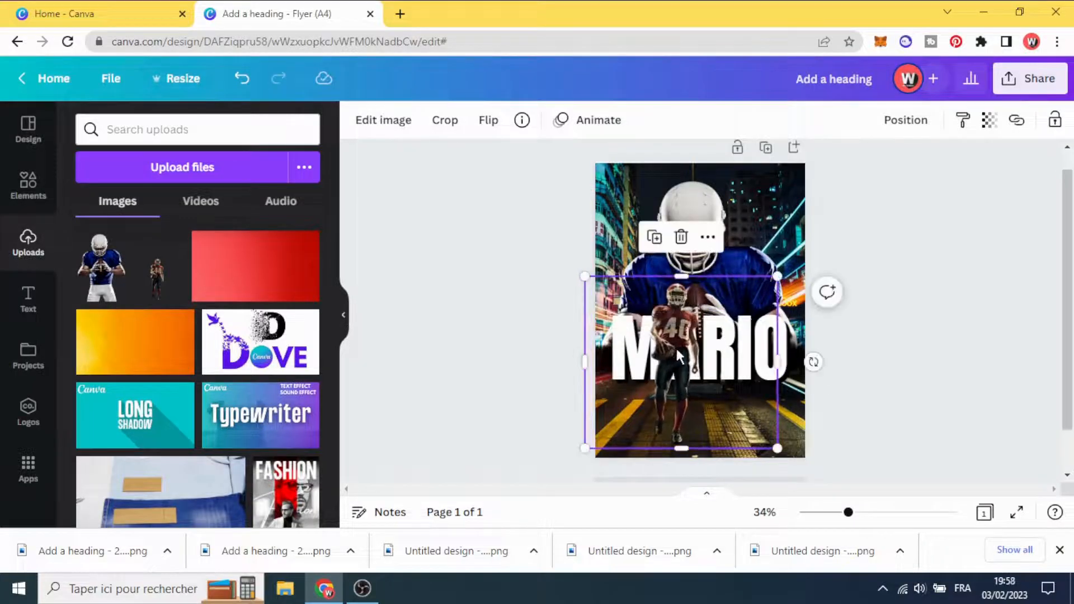
pyautogui.moveTo(675, 346); pyautogui.dragTo(688, 364)
# Step: Set the small player image's saturation to 100 and raise its contrast slightly
pyautogui.click(392, 122)
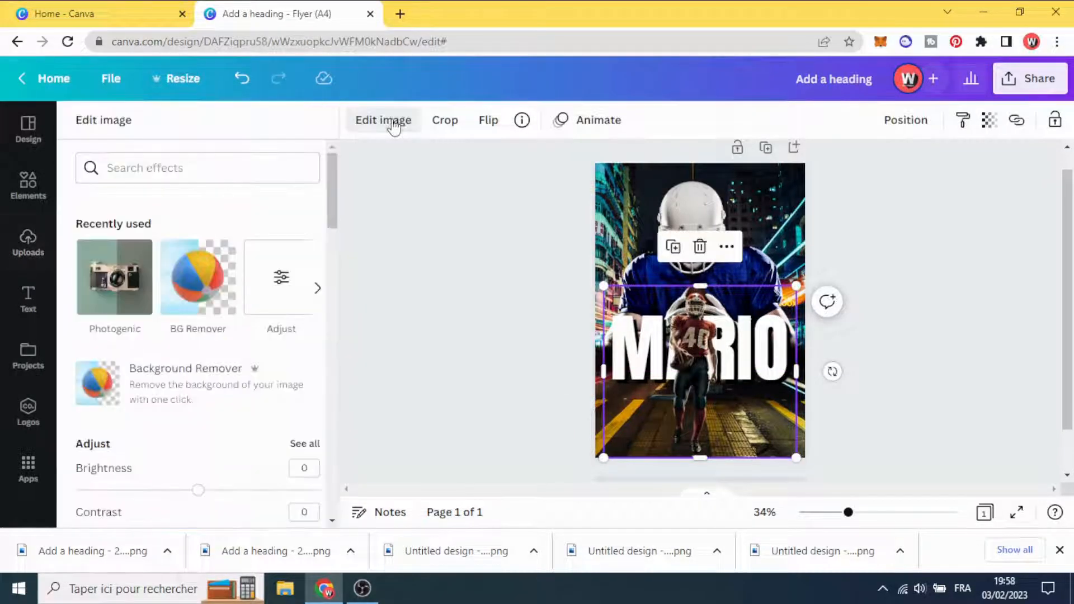
pyautogui.click(282, 284)
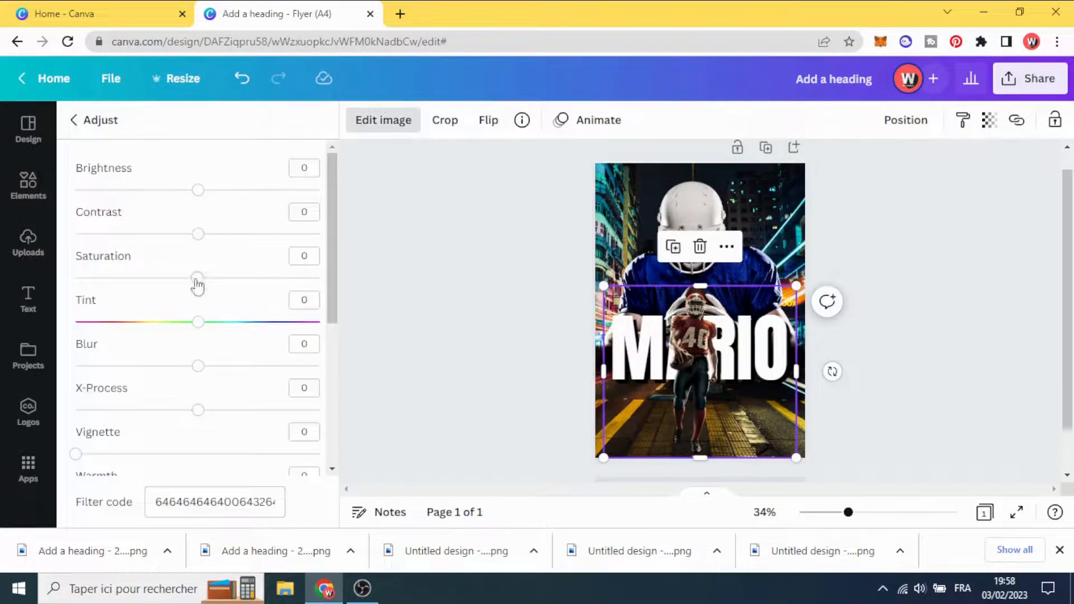
pyautogui.moveTo(197, 286); pyautogui.dragTo(330, 298)
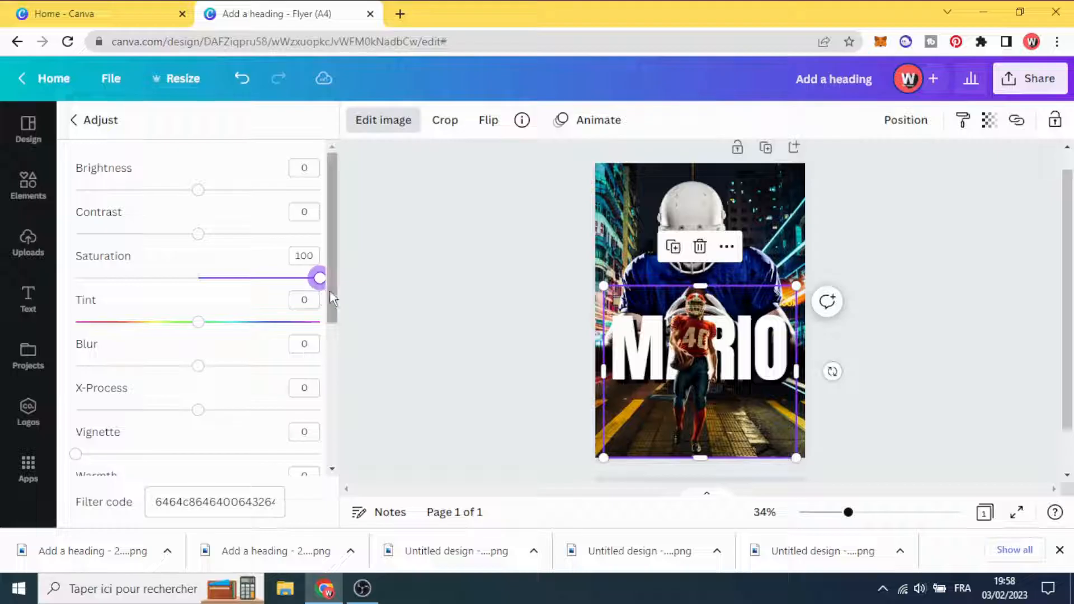
pyautogui.moveTo(198, 234); pyautogui.dragTo(210, 244)
pyautogui.click(457, 293)
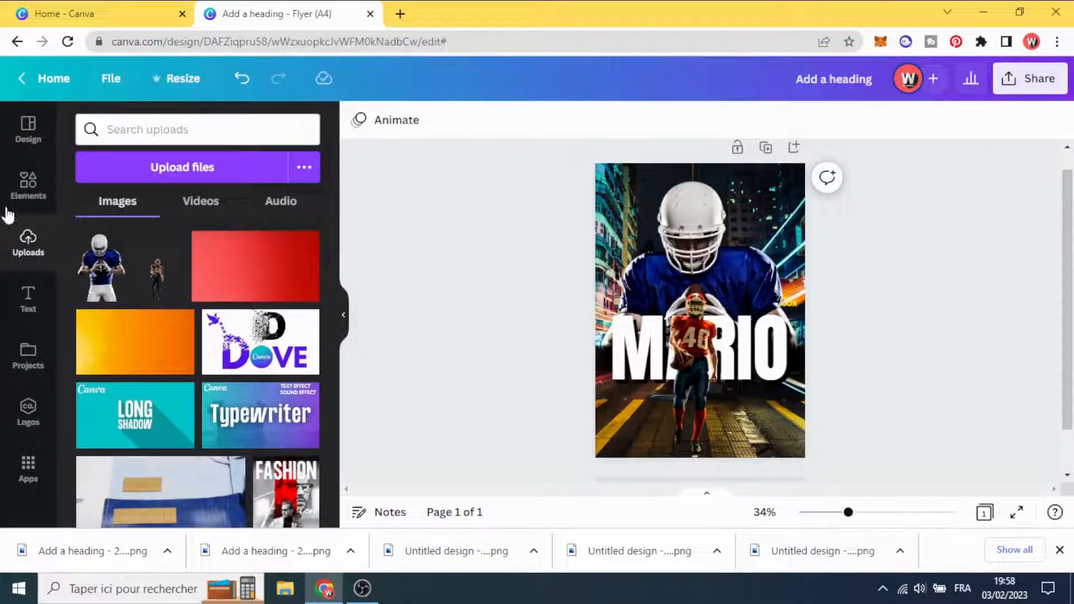
# Step: Add a straight line to the flyer, set its weight to 34 and color it black
pyautogui.click(25, 190)
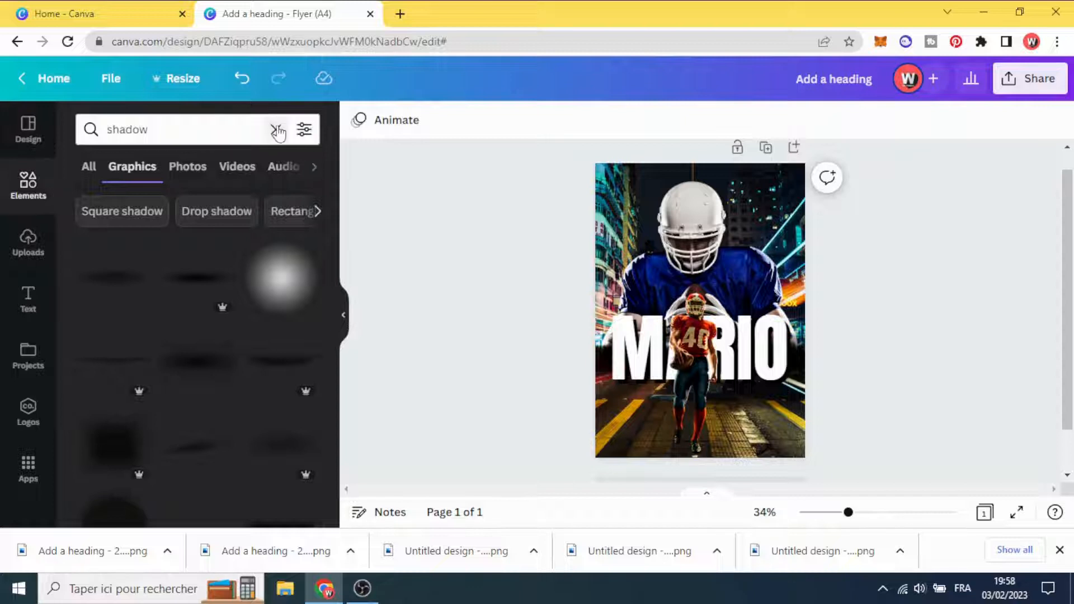
pyautogui.click(276, 131)
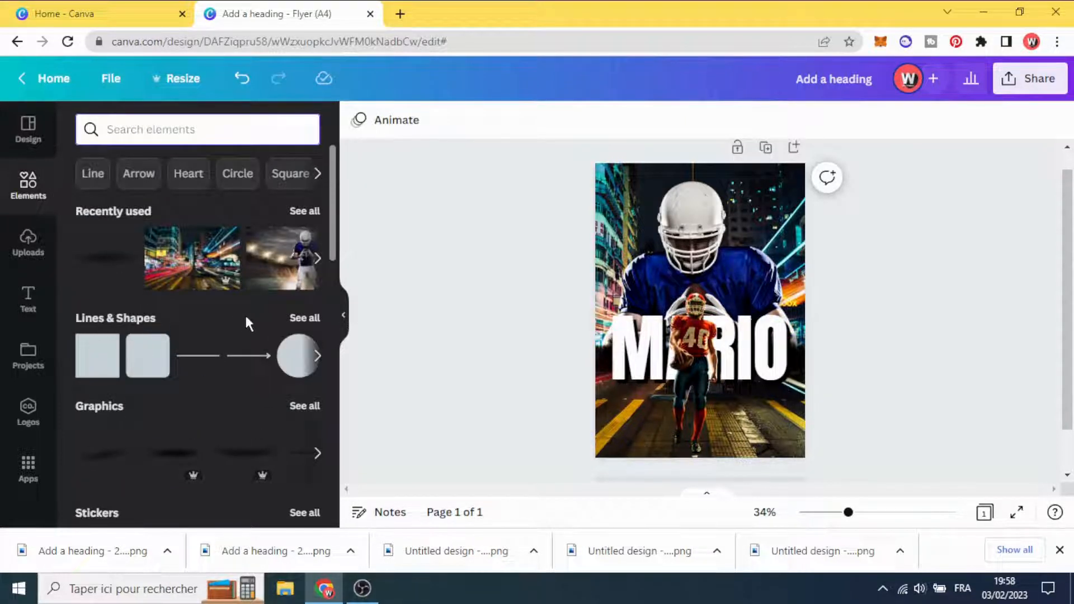
pyautogui.click(198, 355)
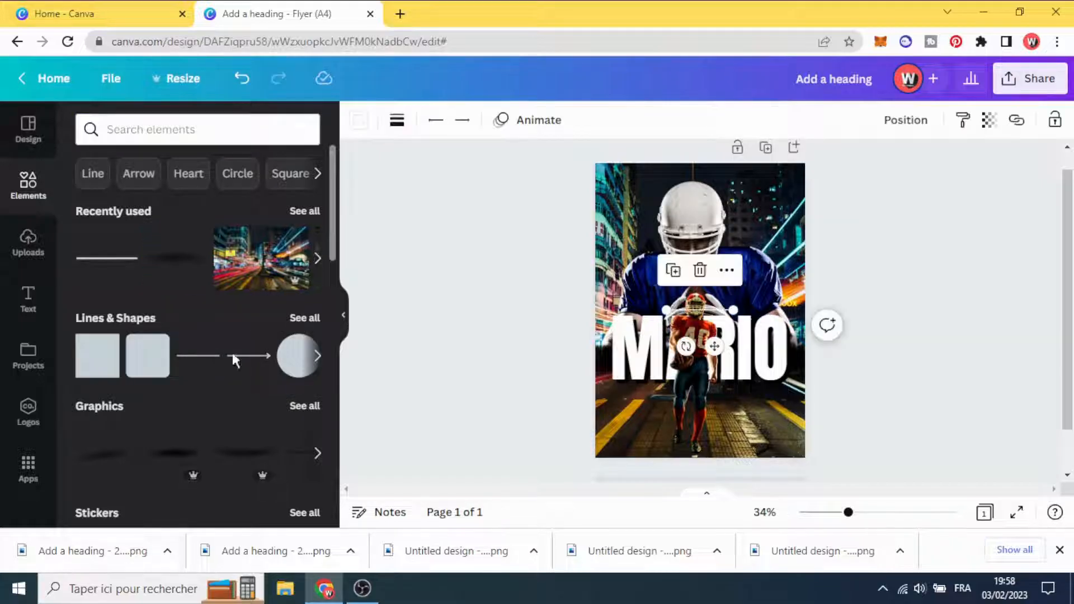
pyautogui.click(397, 122)
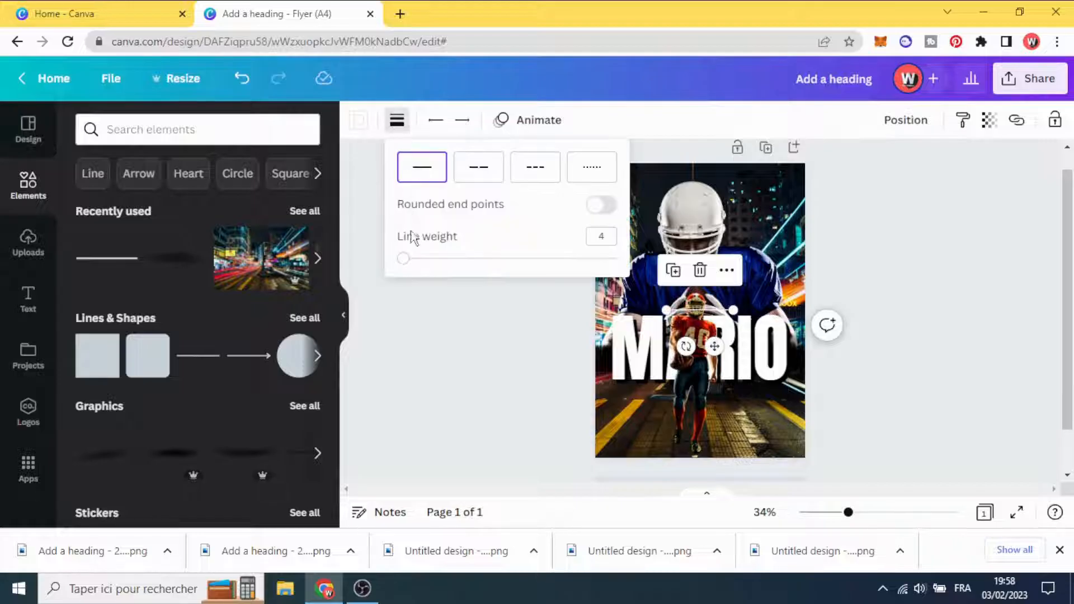
pyautogui.moveTo(403, 264); pyautogui.dragTo(471, 268)
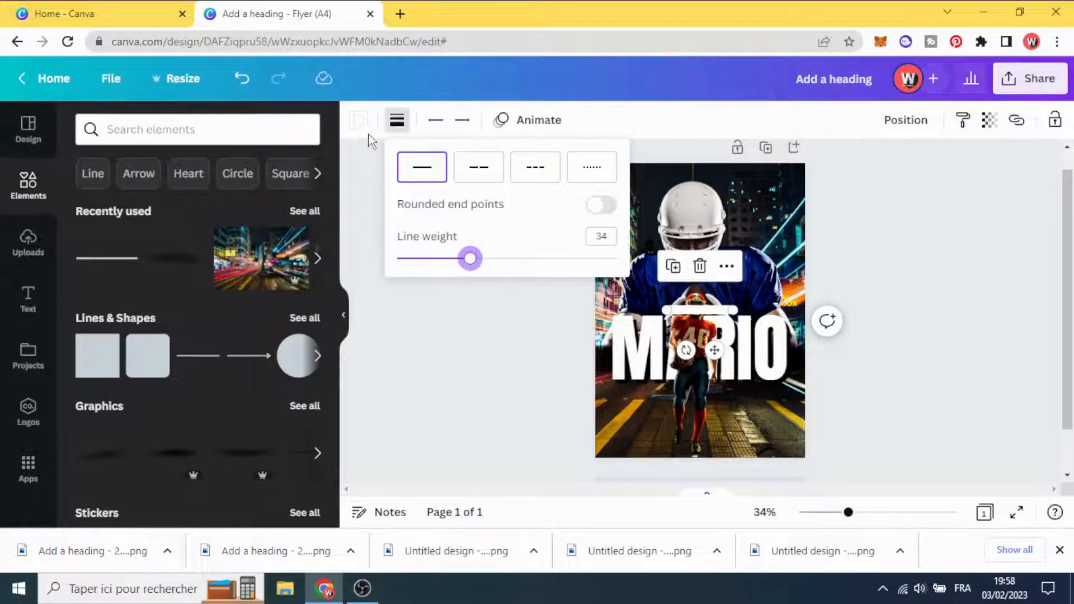
pyautogui.click(358, 119)
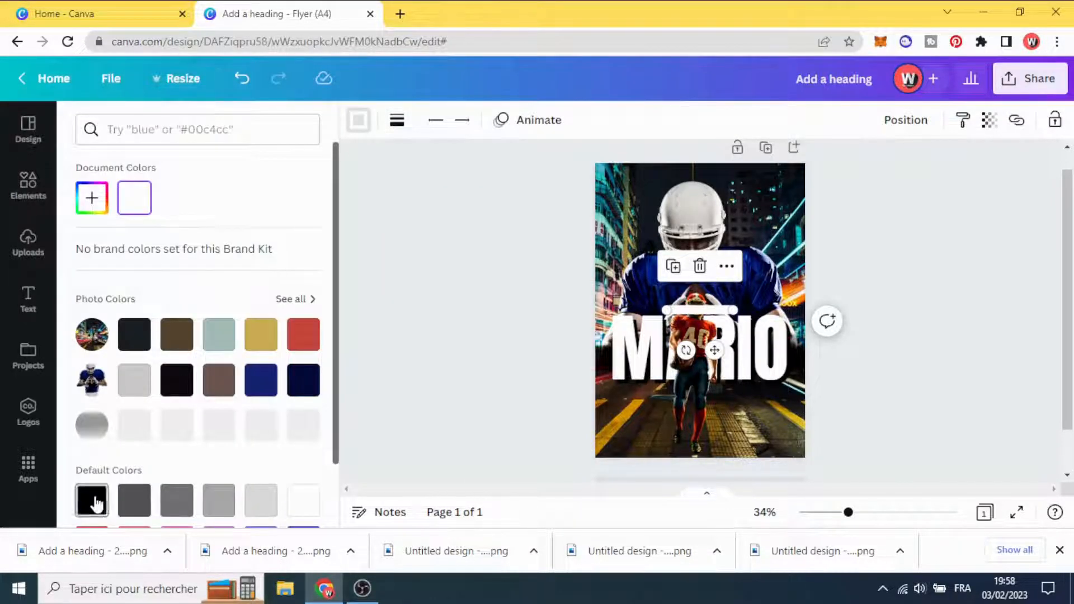
pyautogui.click(95, 502)
# Step: Stretch the black line to nearly the full width of the MARIO heading and set its weight to 49
pyautogui.moveTo(666, 310); pyautogui.dragTo(616, 310)
pyautogui.moveTo(733, 309); pyautogui.dragTo(882, 348)
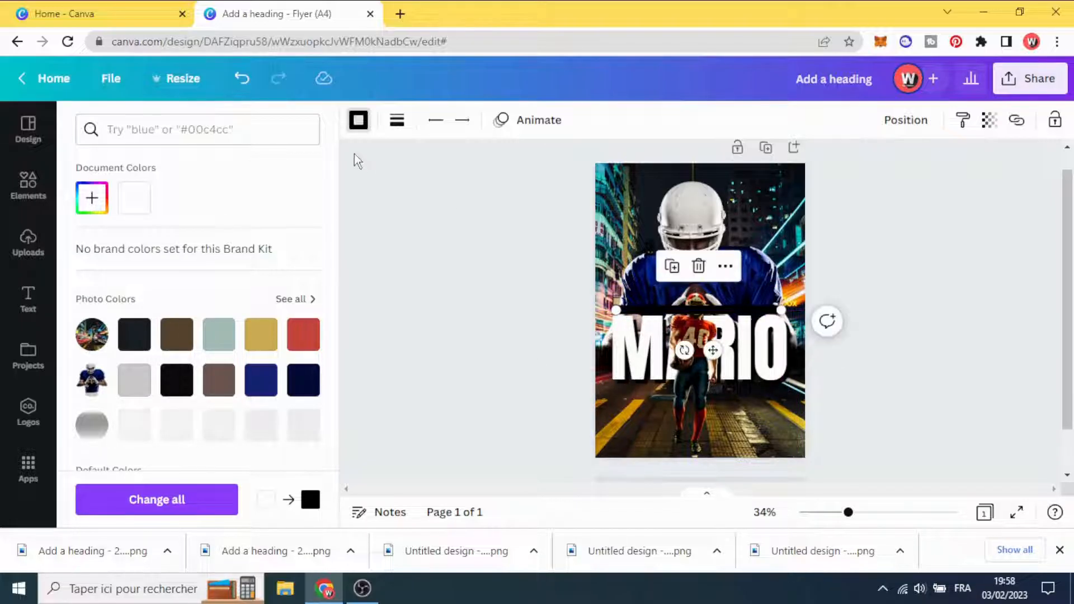
pyautogui.click(396, 120)
pyautogui.moveTo(471, 261); pyautogui.dragTo(505, 258)
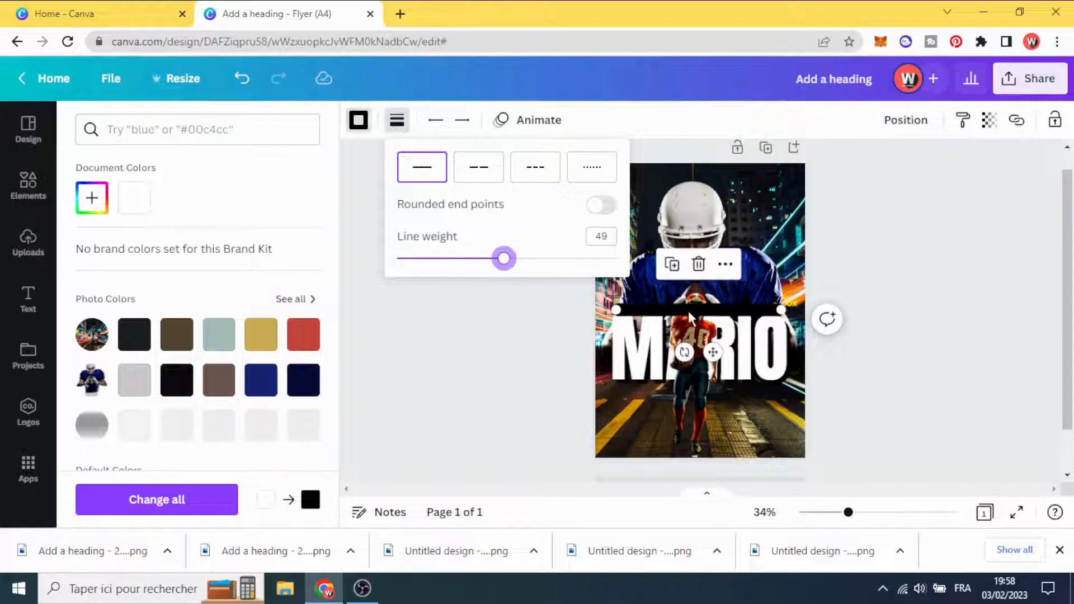
# Step: Move the black line onto the middle of the MARIO heading and send it backward behind the small player
pyautogui.moveTo(689, 317); pyautogui.dragTo(715, 391)
pyautogui.rightClick(717, 353)
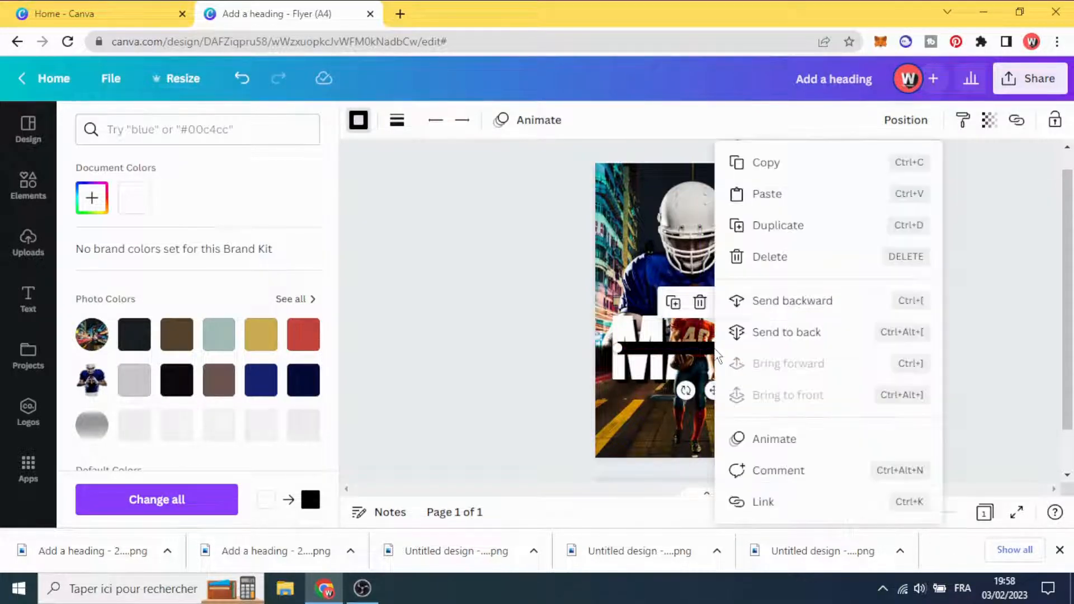
pyautogui.click(764, 306)
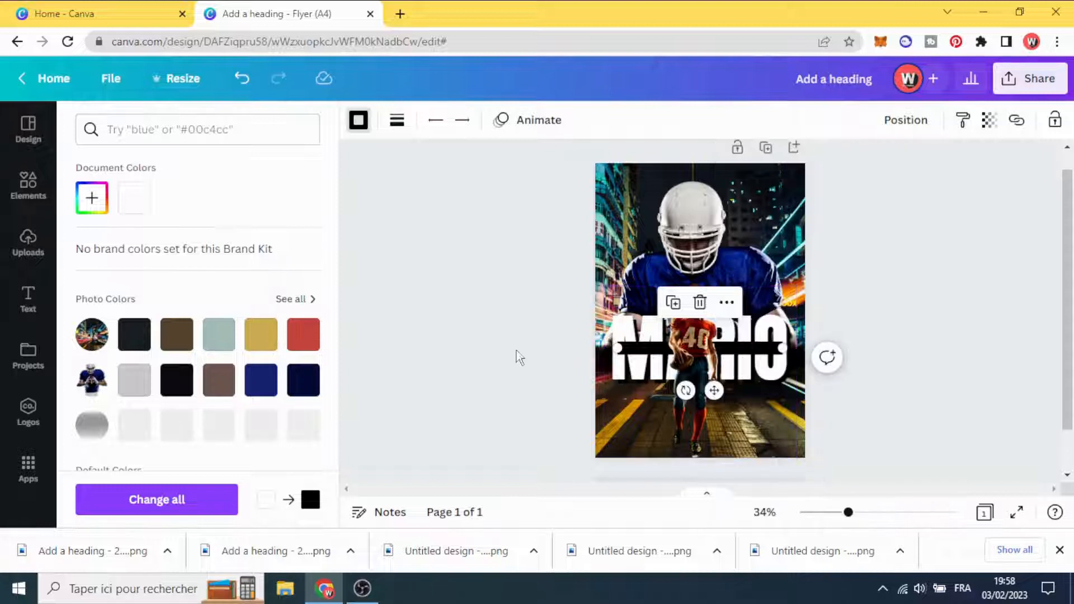
pyautogui.click(493, 360)
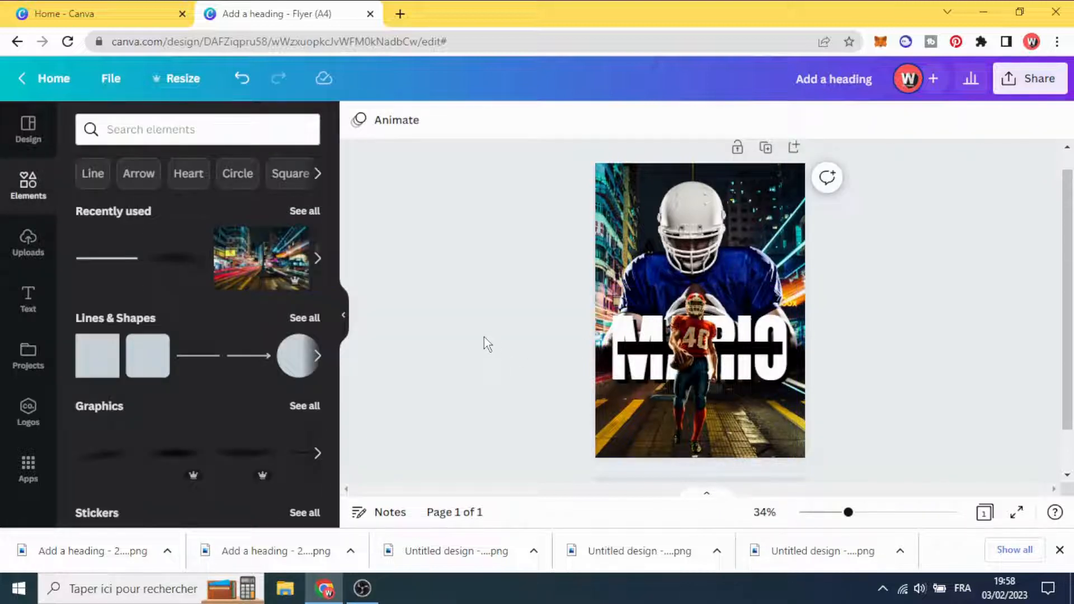
# Step: Add a heading text reading FOOTBALL on top of the black line across MARIO
pyautogui.click(29, 302)
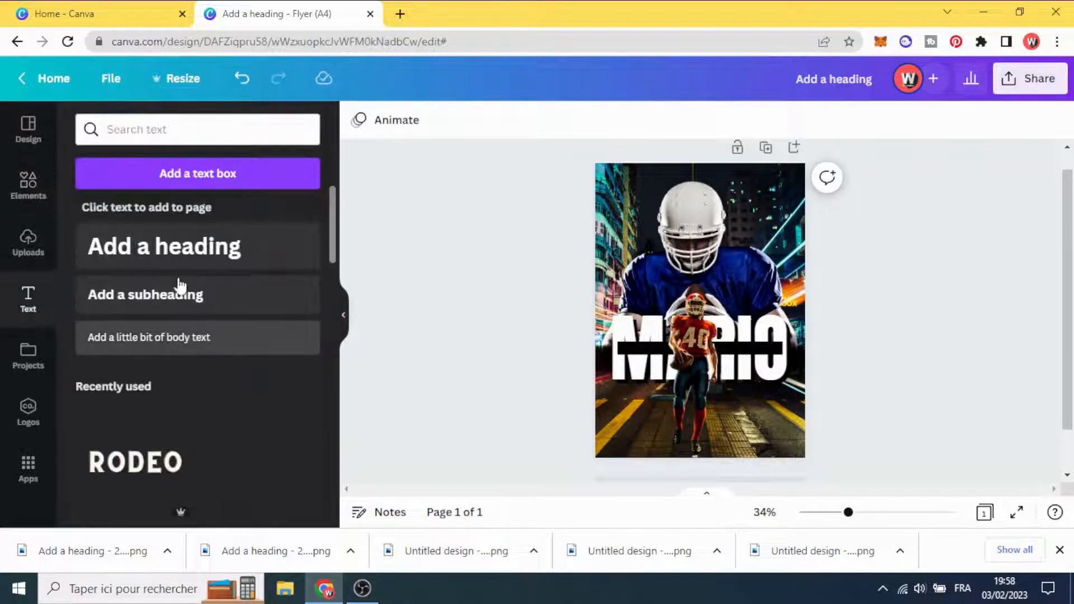
pyautogui.click(235, 255)
pyautogui.moveTo(699, 315); pyautogui.dragTo(701, 361)
pyautogui.doubleClick(702, 352)
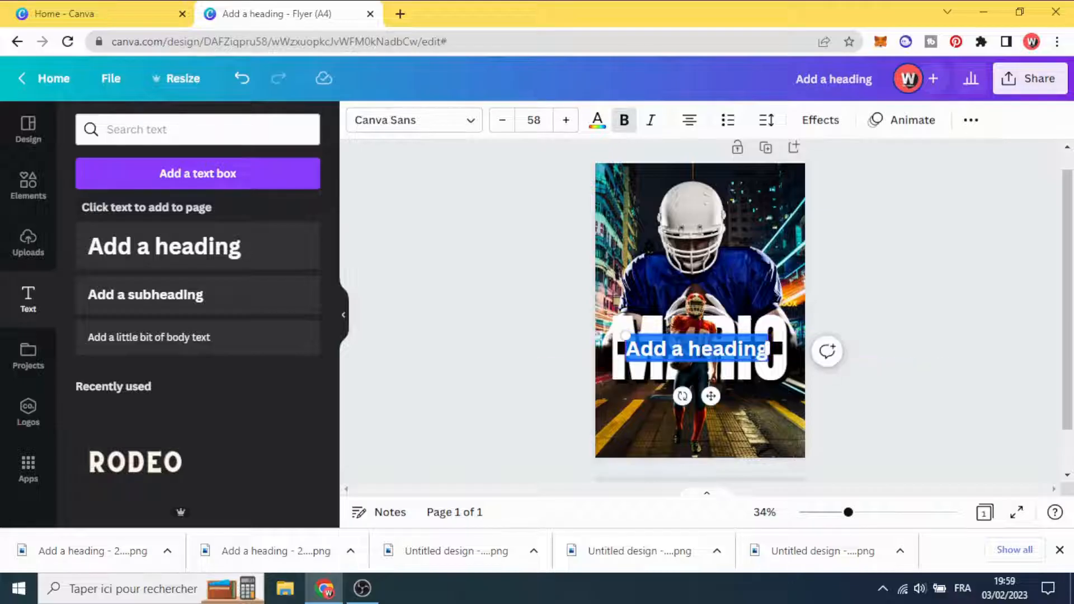
pyautogui.write('FOO')
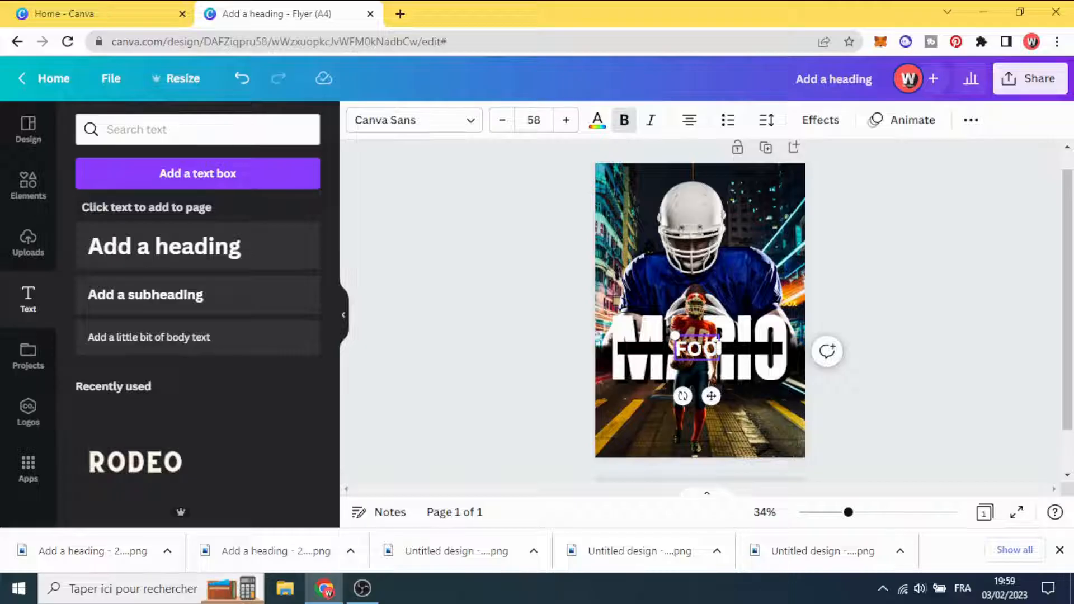
pyautogui.write('TBALL')
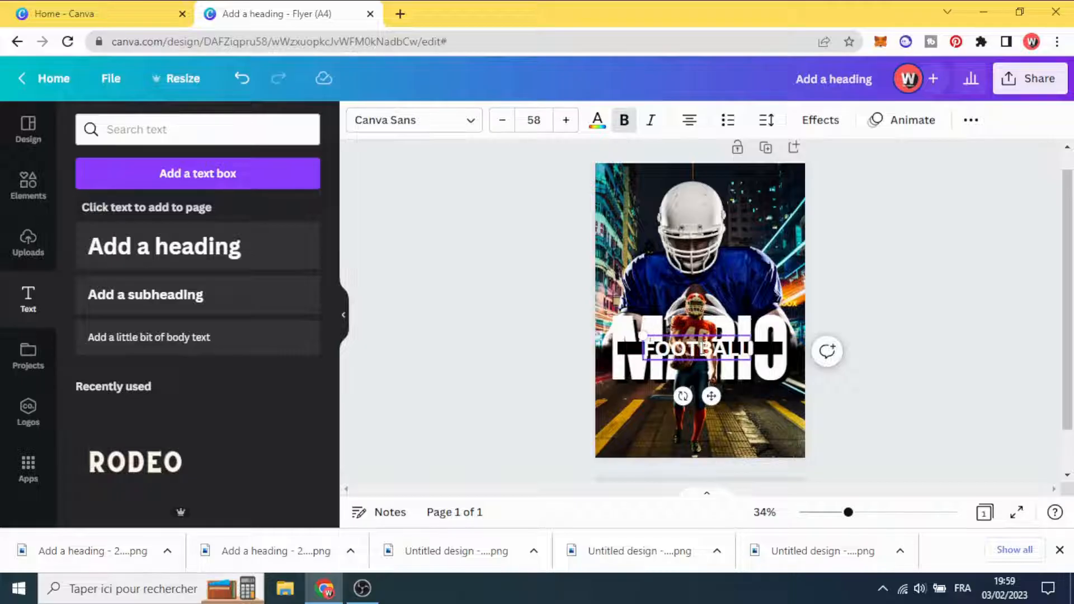
# Step: Change the FOOTBALL text's font to Glacial Indifference
pyautogui.click(462, 121)
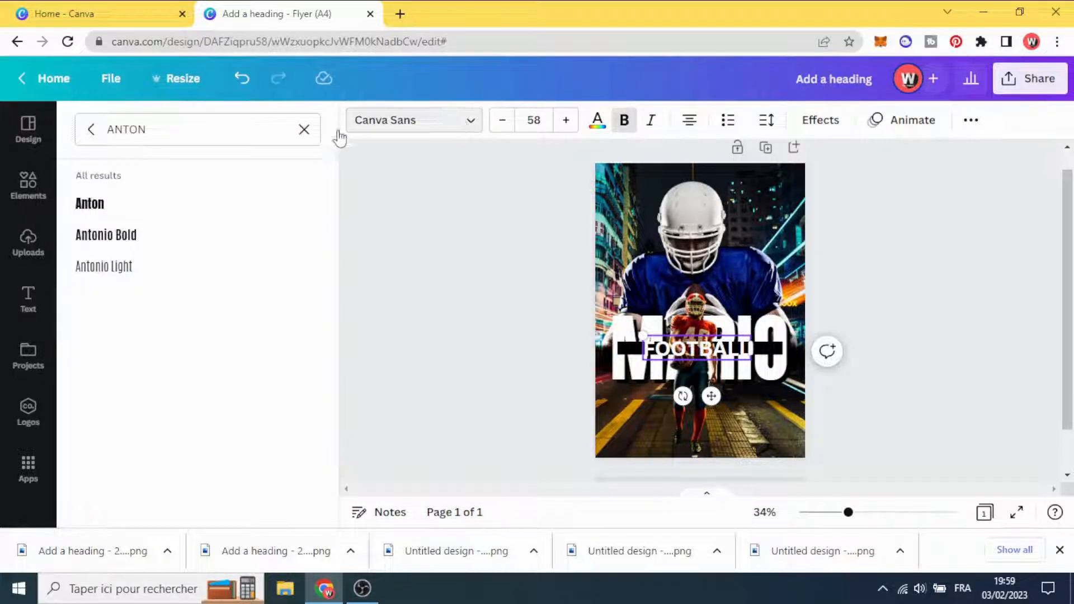
pyautogui.click(304, 129)
pyautogui.write('GRA')
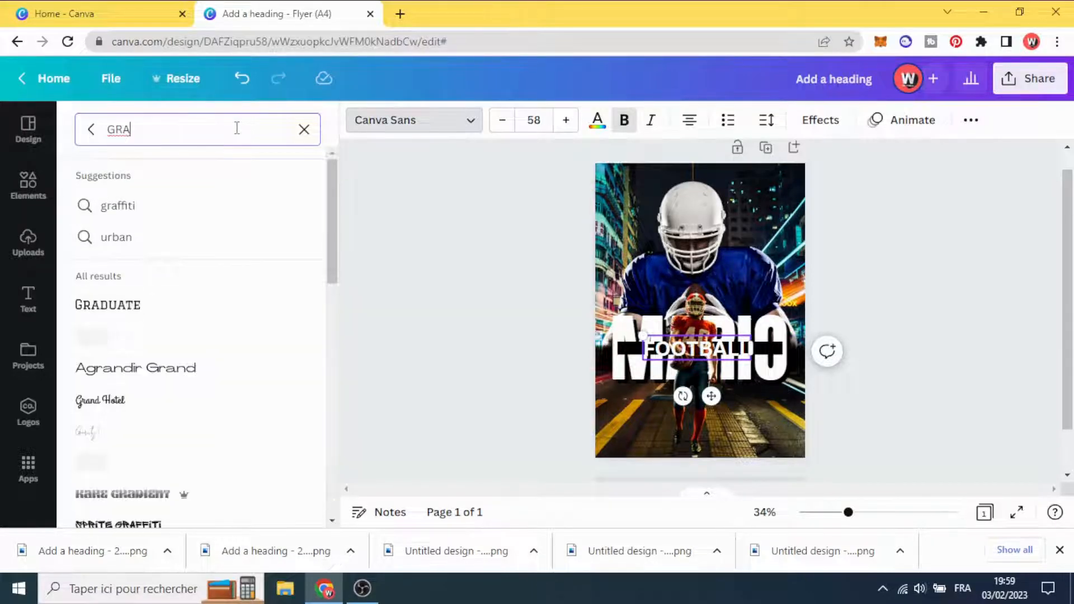
pyautogui.press('BackSpace')
pyautogui.press('BackSpace')
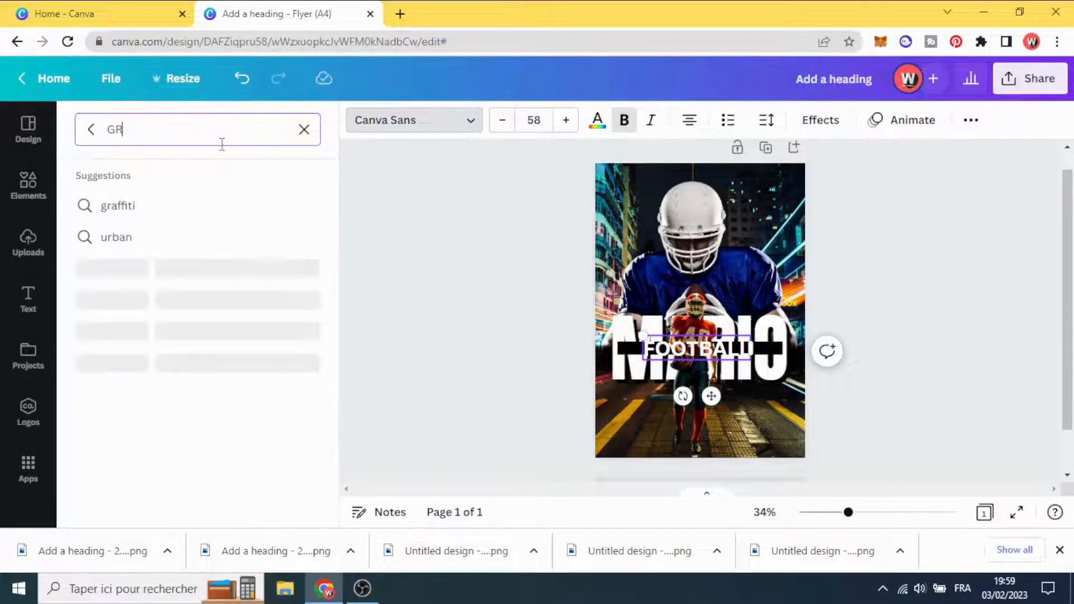
pyautogui.write('LA')
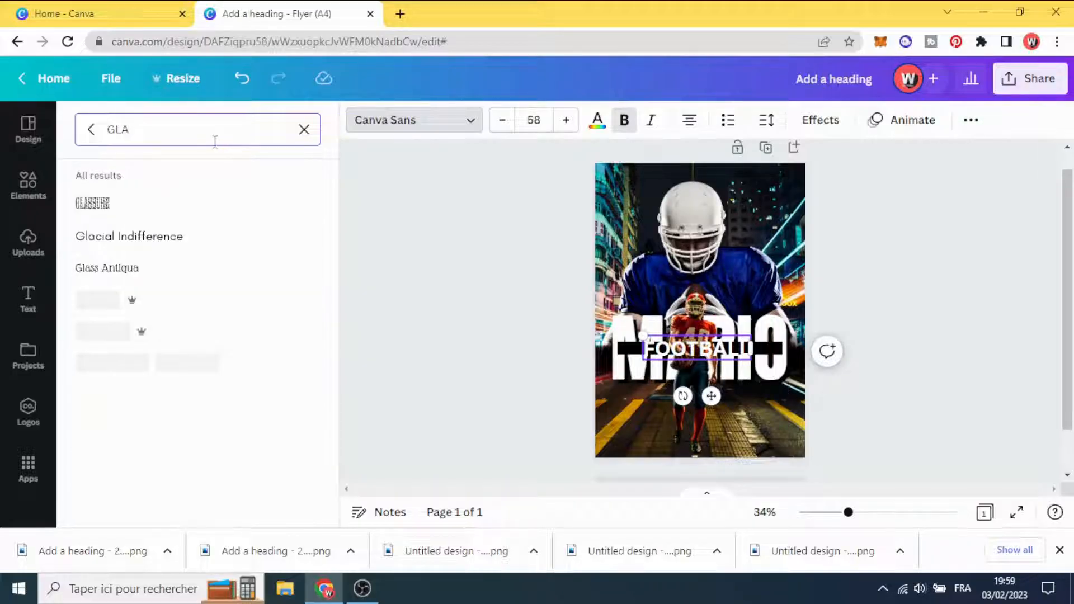
pyautogui.click(172, 237)
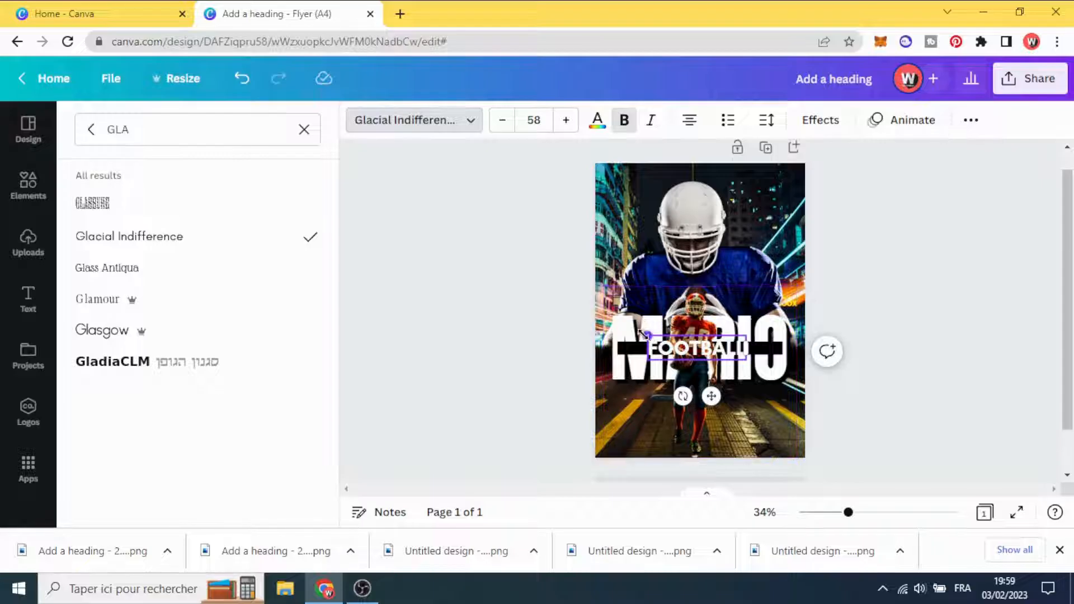
# Step: Shrink the FOOTBALL text to size 39.3 centered on the black bar and set its letter spacing to 800
pyautogui.moveTo(649, 335); pyautogui.dragTo(696, 348)
pyautogui.click(532, 378)
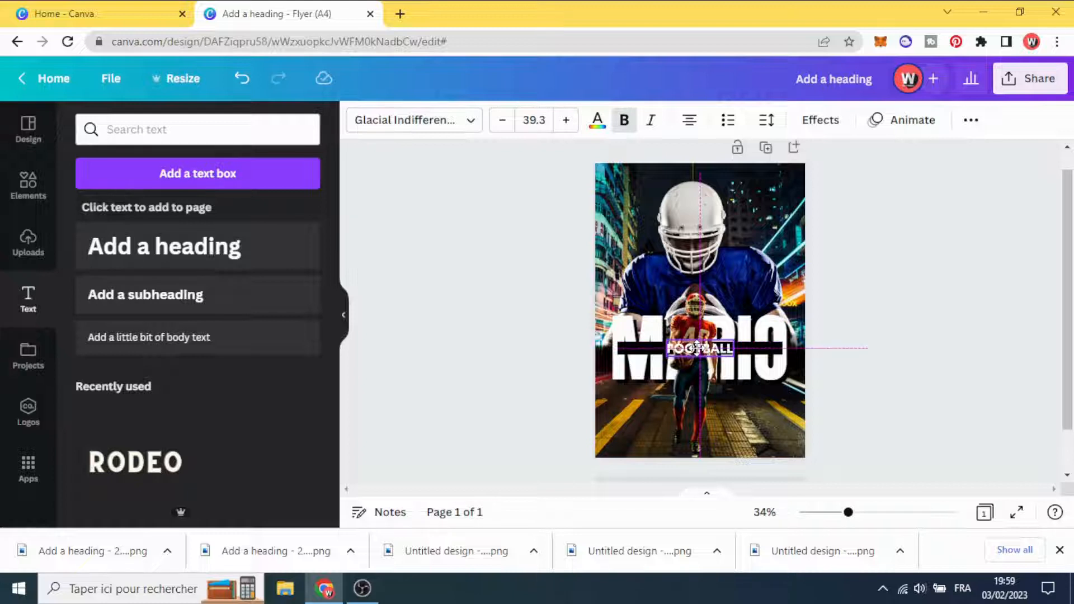
pyautogui.click(775, 120)
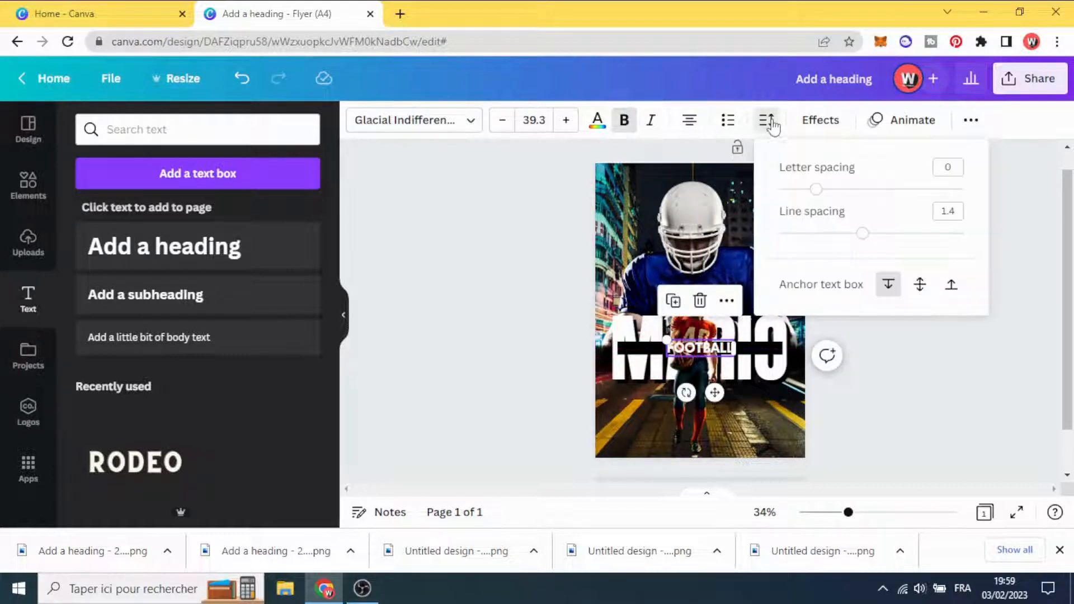
pyautogui.moveTo(814, 190); pyautogui.dragTo(973, 197)
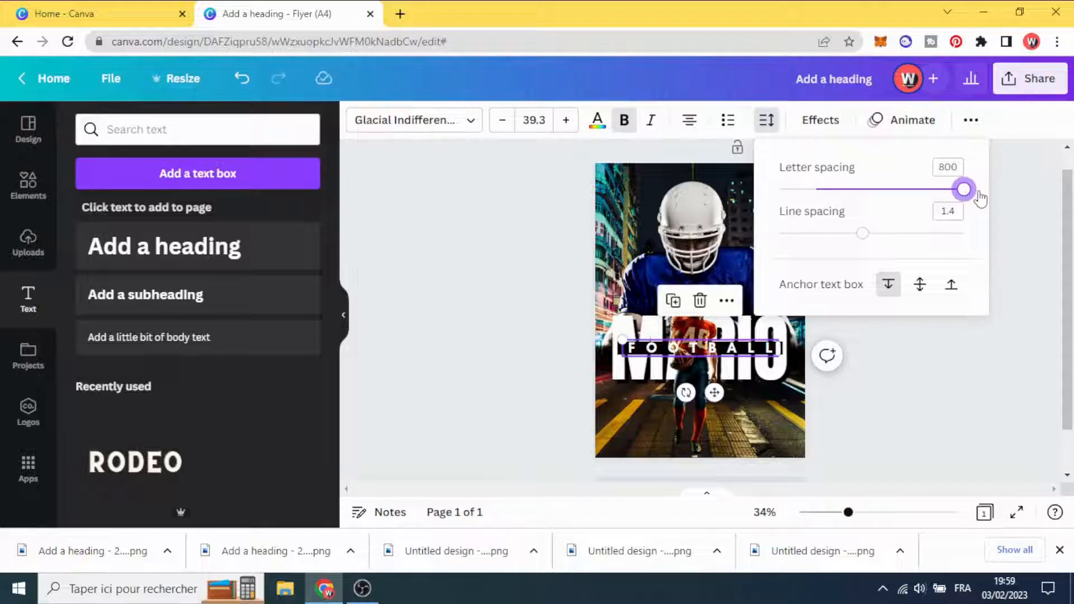
pyautogui.click(483, 333)
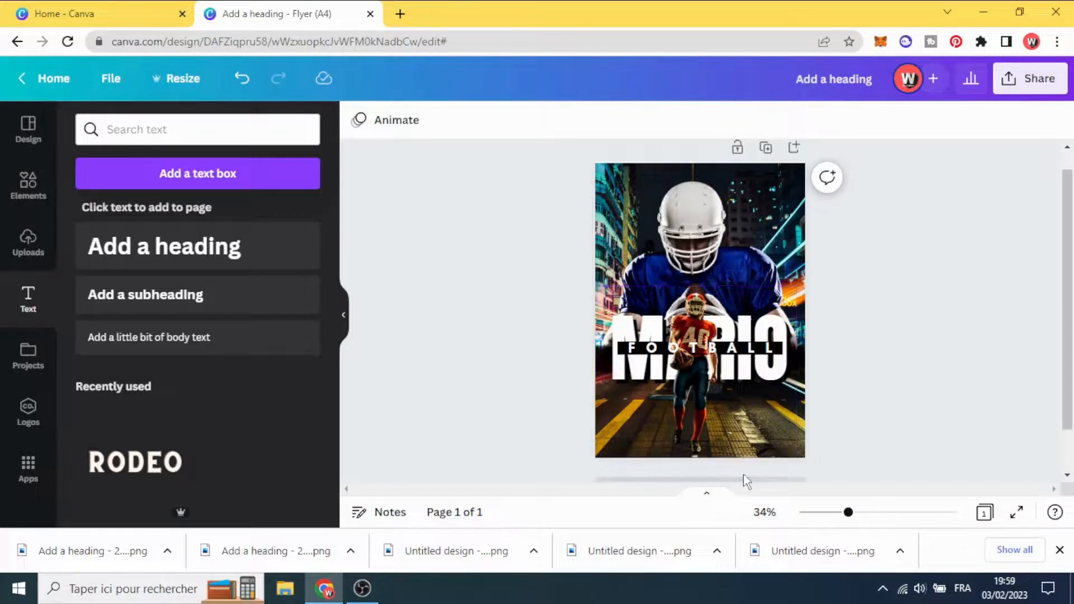
# Step: Reduce the FOOTBALL text to size 36 and recenter it horizontally within the black bar
pyautogui.click(740, 357)
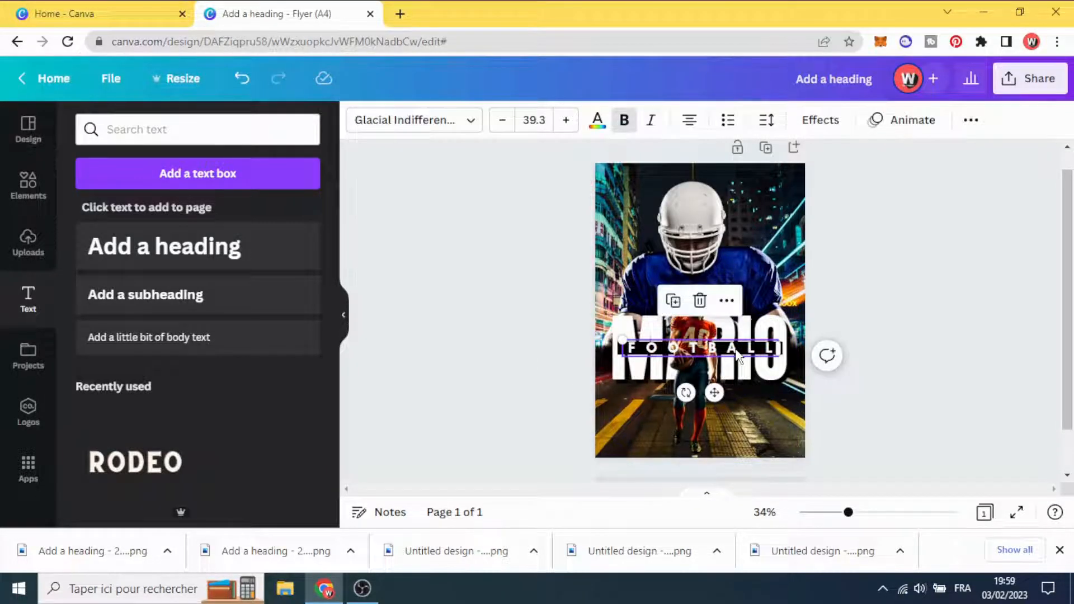
pyautogui.press('Down')
pyautogui.moveTo(622, 339); pyautogui.dragTo(629, 340)
pyautogui.click(498, 379)
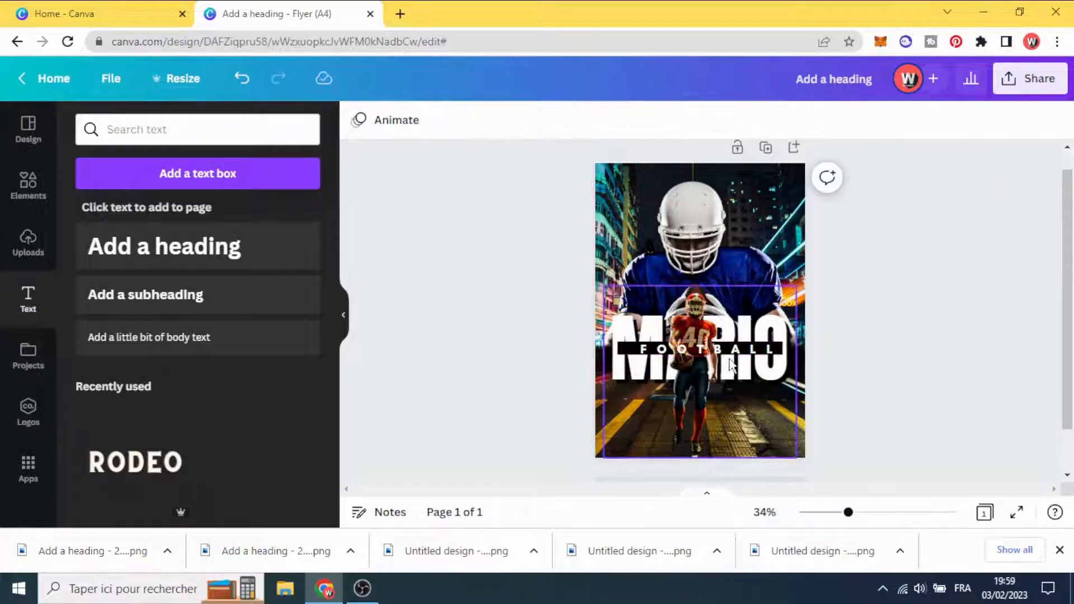
pyautogui.moveTo(730, 349); pyautogui.dragTo(726, 350)
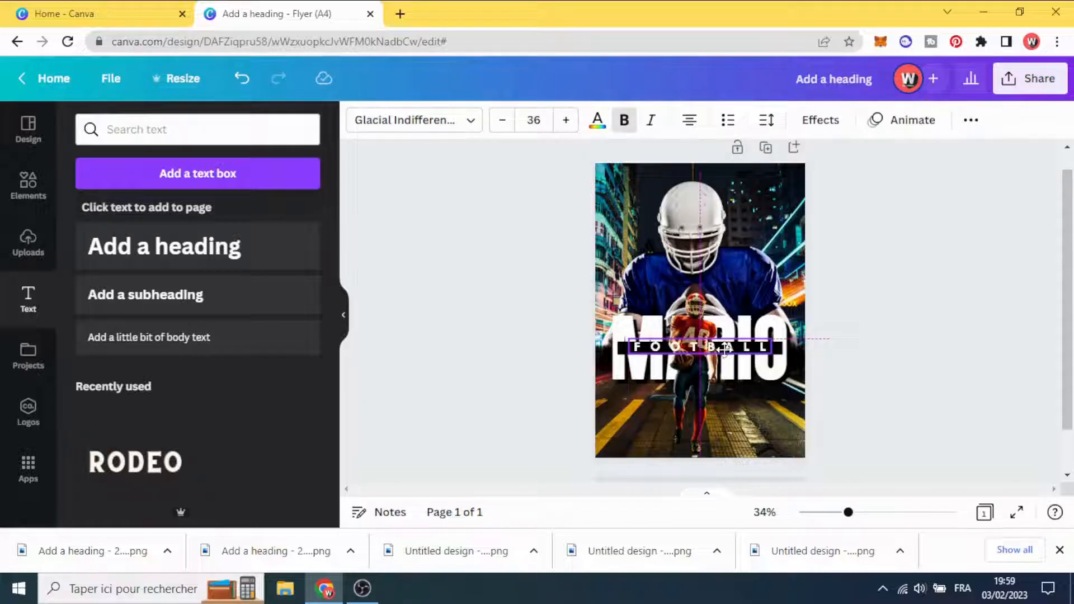
pyautogui.press('Down')
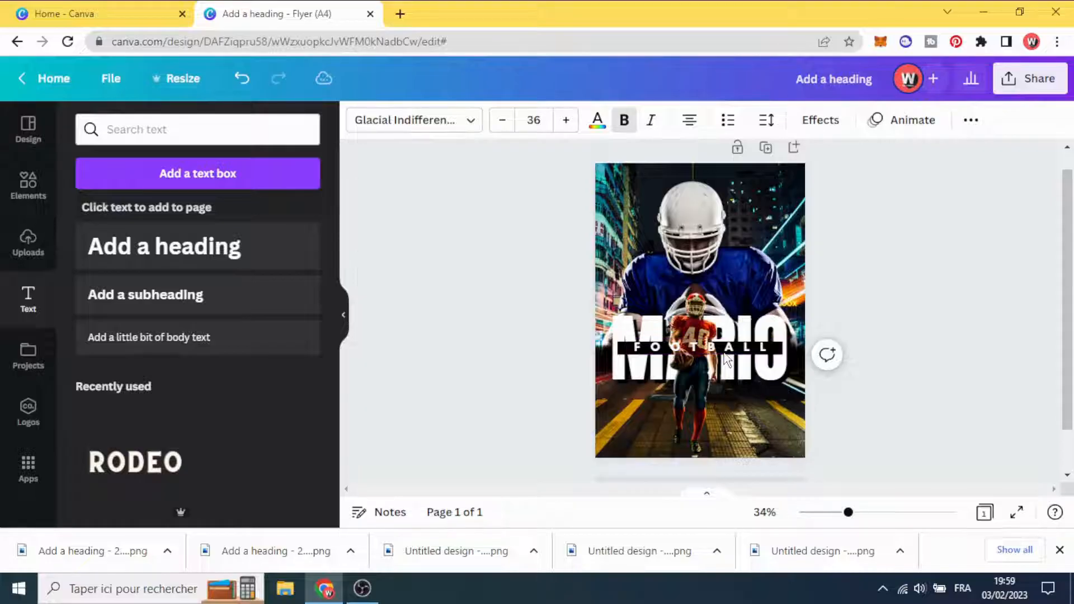
pyautogui.click(479, 376)
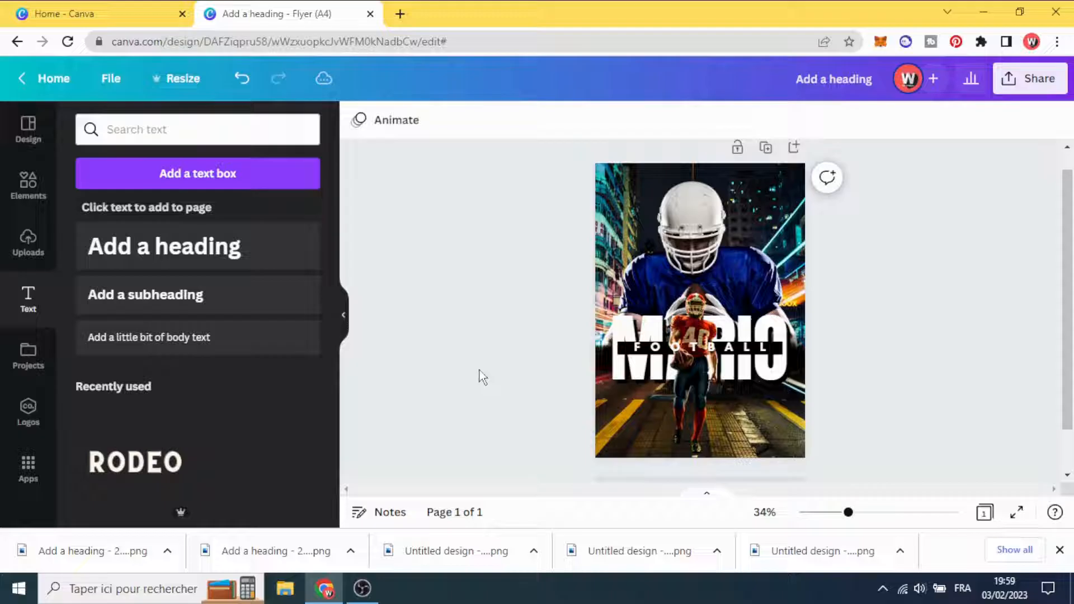
# Step: Nudge the FOOTBALL text slightly downward to center it vertically in the black bar
pyautogui.click(730, 349)
pyautogui.press('Down')
pyautogui.click(540, 368)
pyautogui.click(698, 351)
pyautogui.press('Down')
pyautogui.press('Escape')
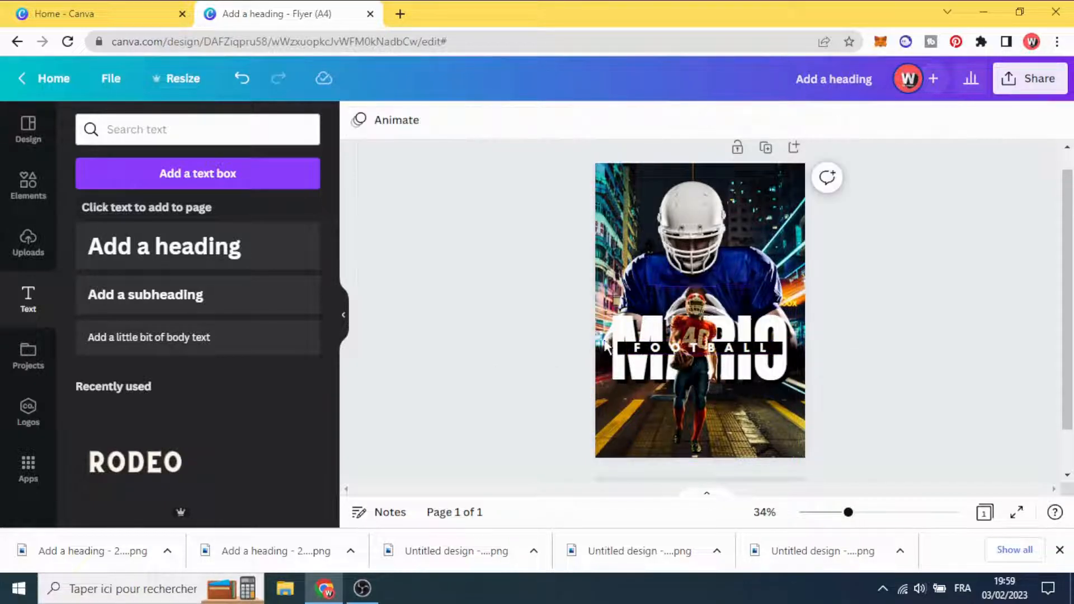
# Step: Apply a Drop shadow to the small front player image and open the shadow's settings
pyautogui.click(693, 310)
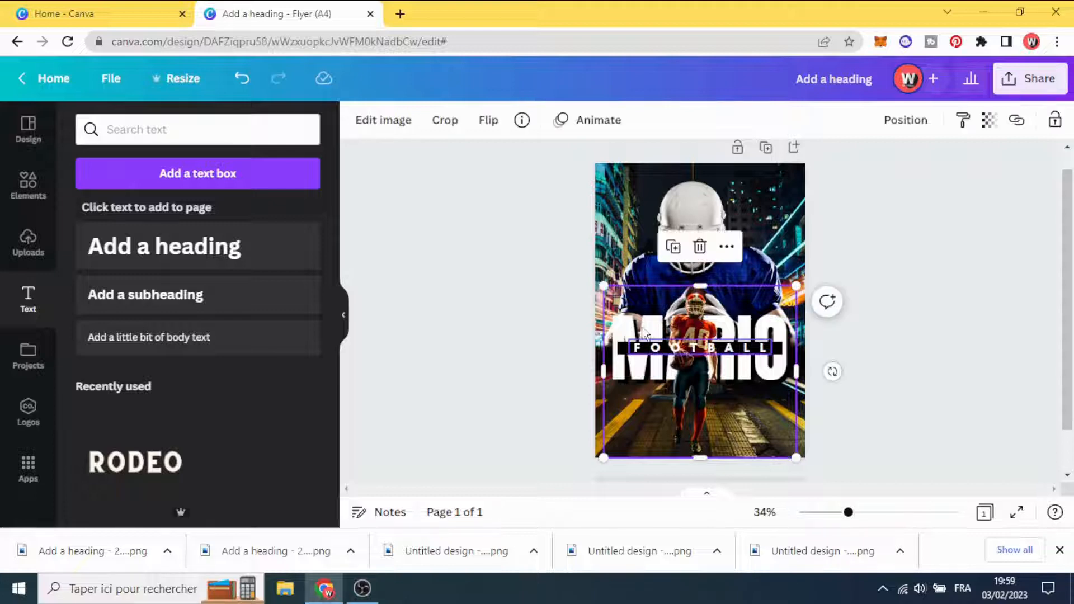
pyautogui.click(389, 120)
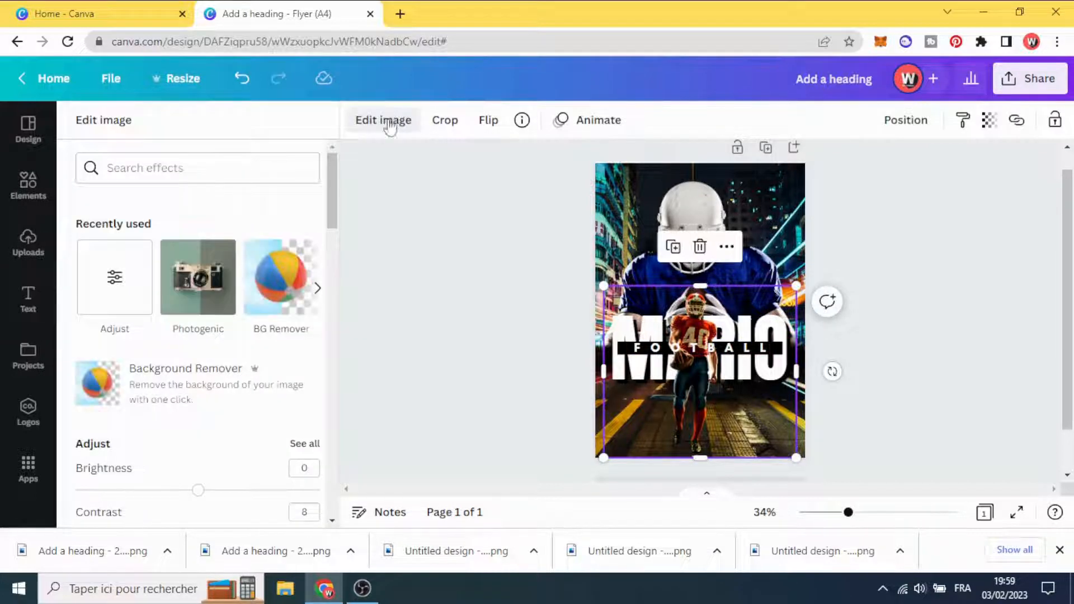
pyautogui.scroll(-3, 233, 281)
pyautogui.scroll(-10, 234, 281)
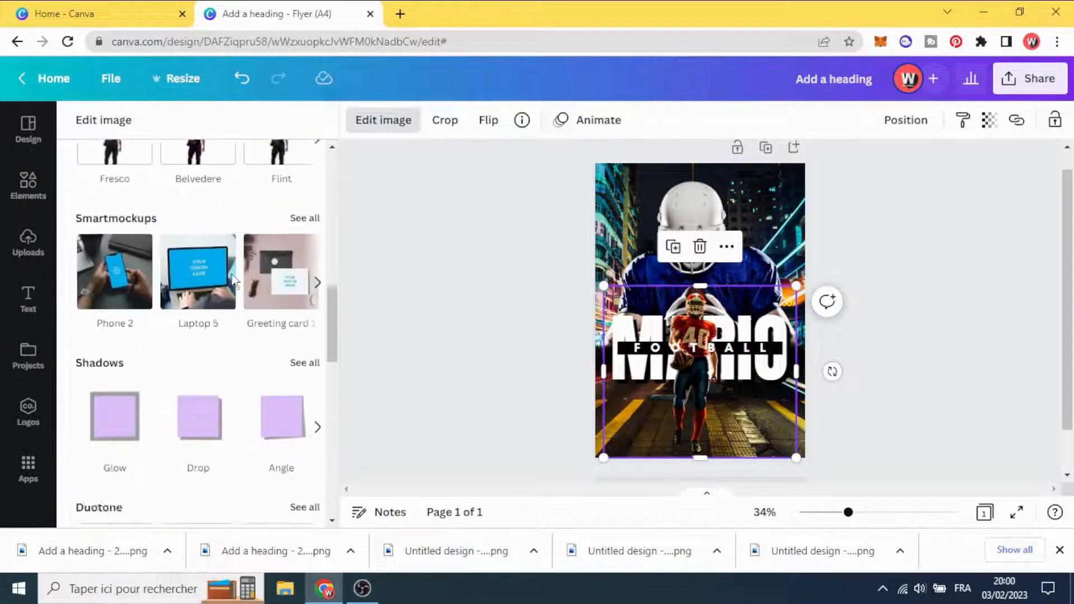
pyautogui.click(200, 336)
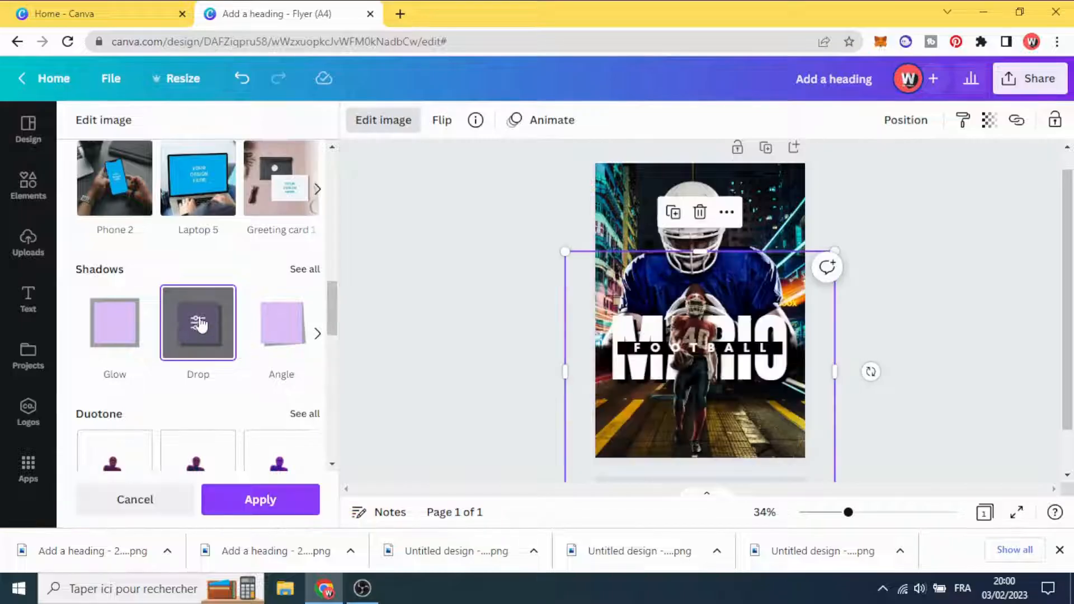
pyautogui.click(197, 323)
# Step: Set the small player's drop shadow to direction Right, offset 3, transparency 75 and blur 8, and apply it
pyautogui.click(208, 175)
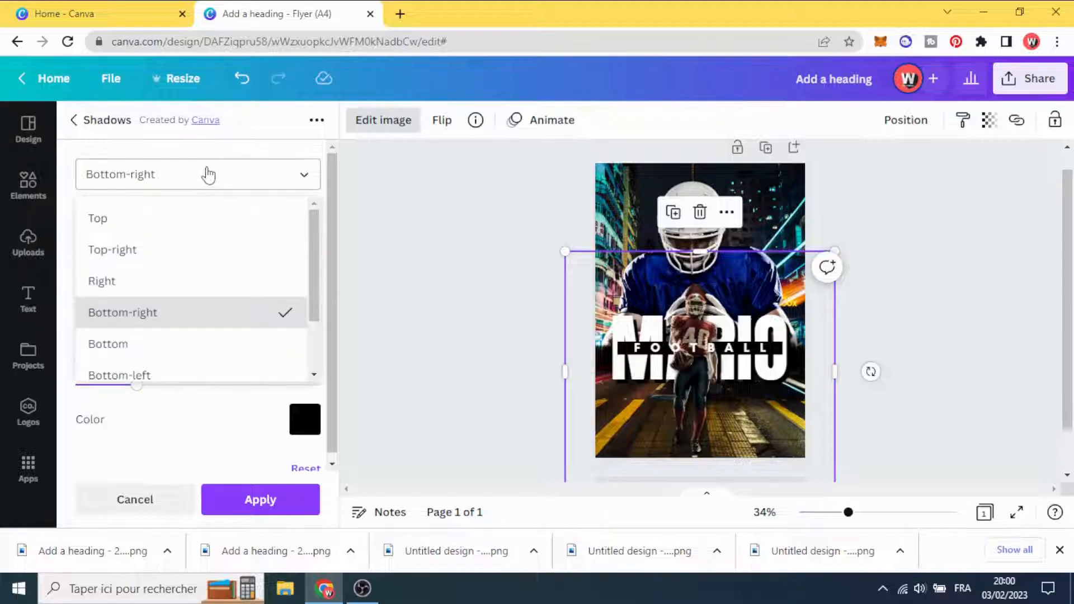
pyautogui.click(149, 280)
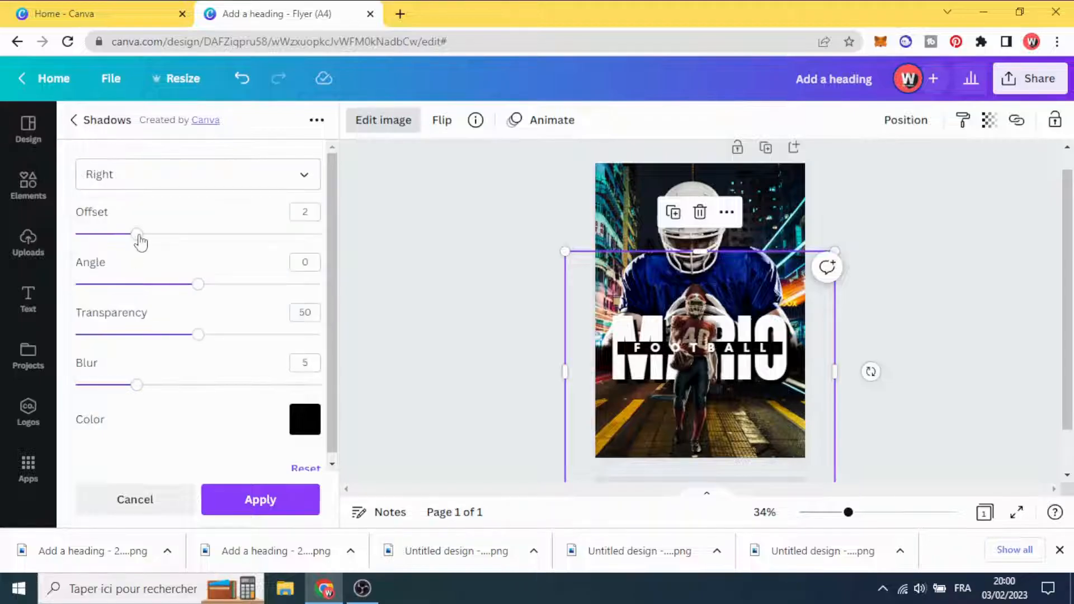
pyautogui.moveTo(136, 234); pyautogui.dragTo(176, 236)
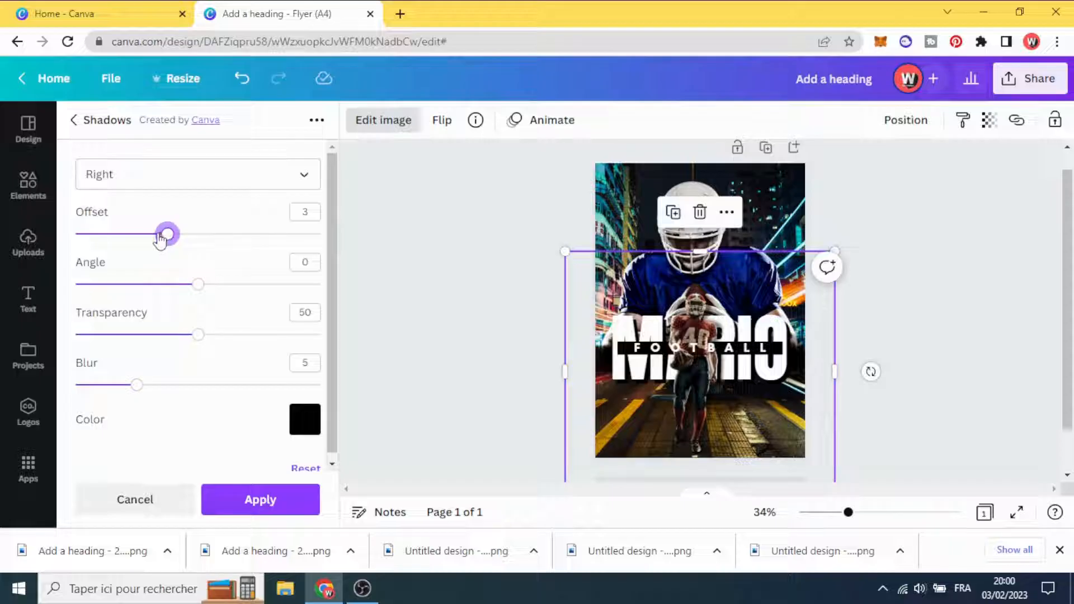
pyautogui.moveTo(196, 335); pyautogui.dragTo(261, 337)
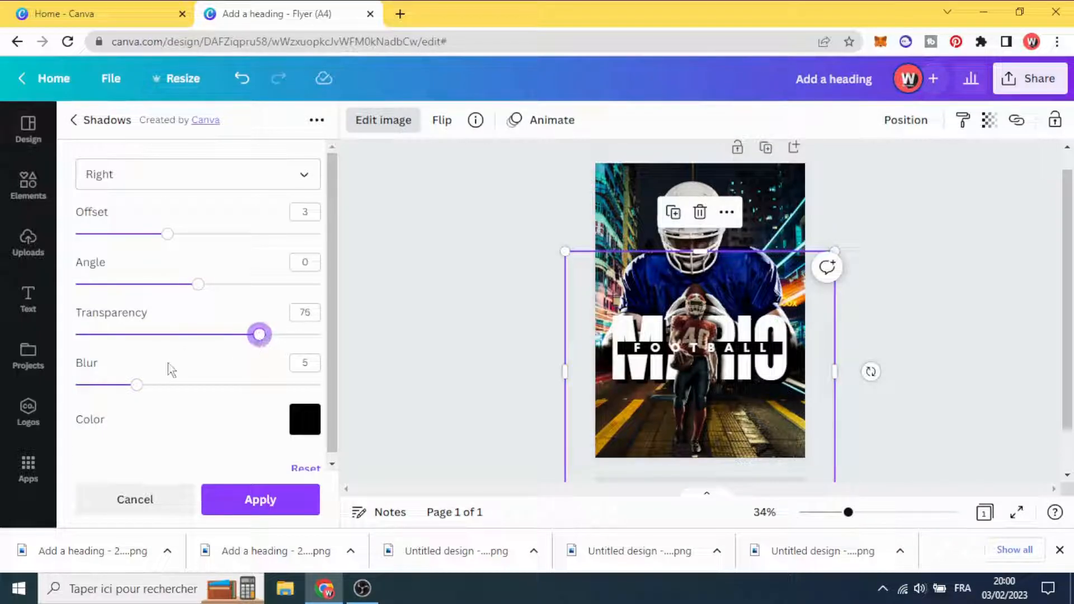
pyautogui.moveTo(136, 385); pyautogui.dragTo(173, 386)
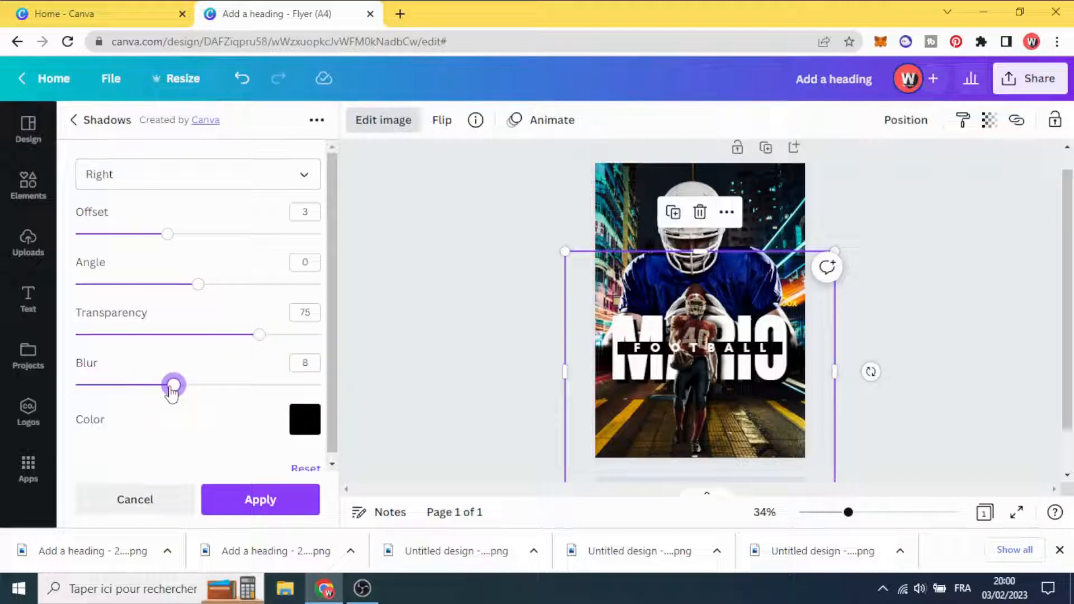
pyautogui.click(254, 499)
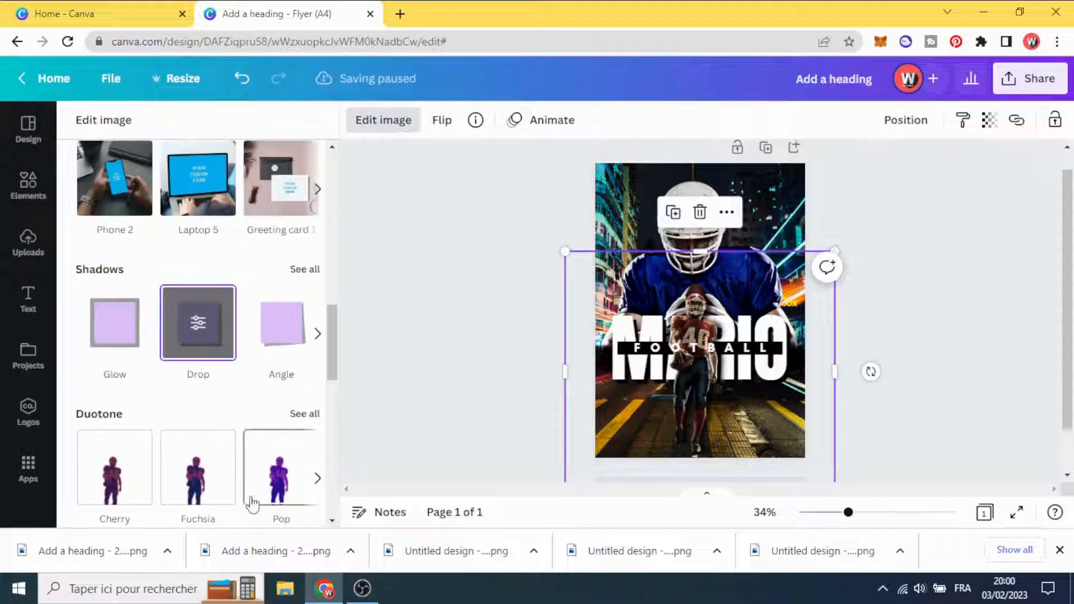
pyautogui.click(422, 394)
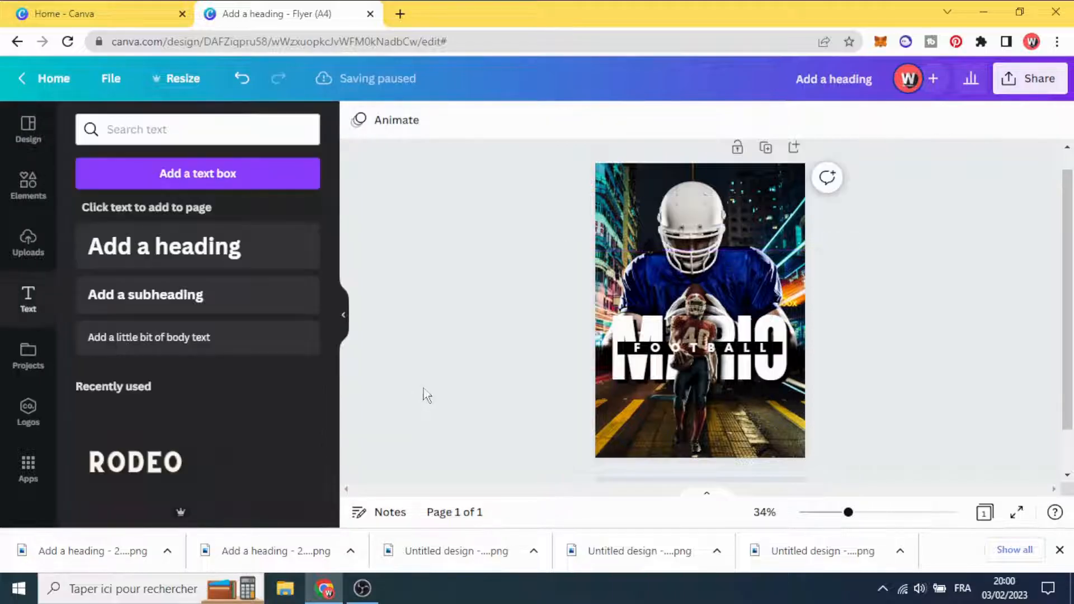
# Step: Raise the small front player's saturation to 100 in the image adjustments
pyautogui.click(703, 367)
pyautogui.moveTo(699, 404); pyautogui.dragTo(699, 406)
pyautogui.click(383, 121)
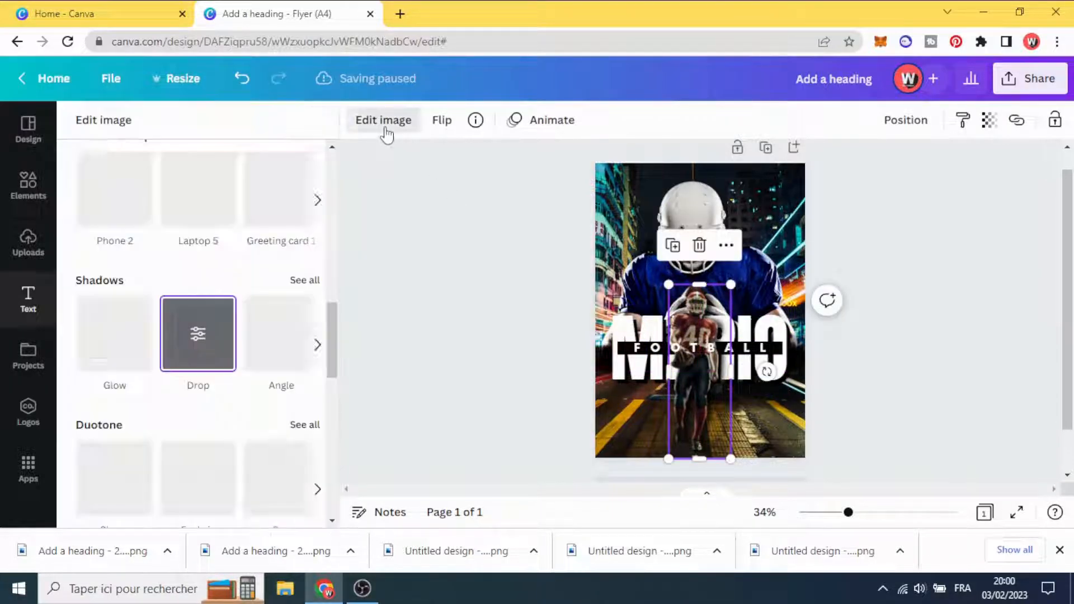
pyautogui.scroll(10, 237, 324)
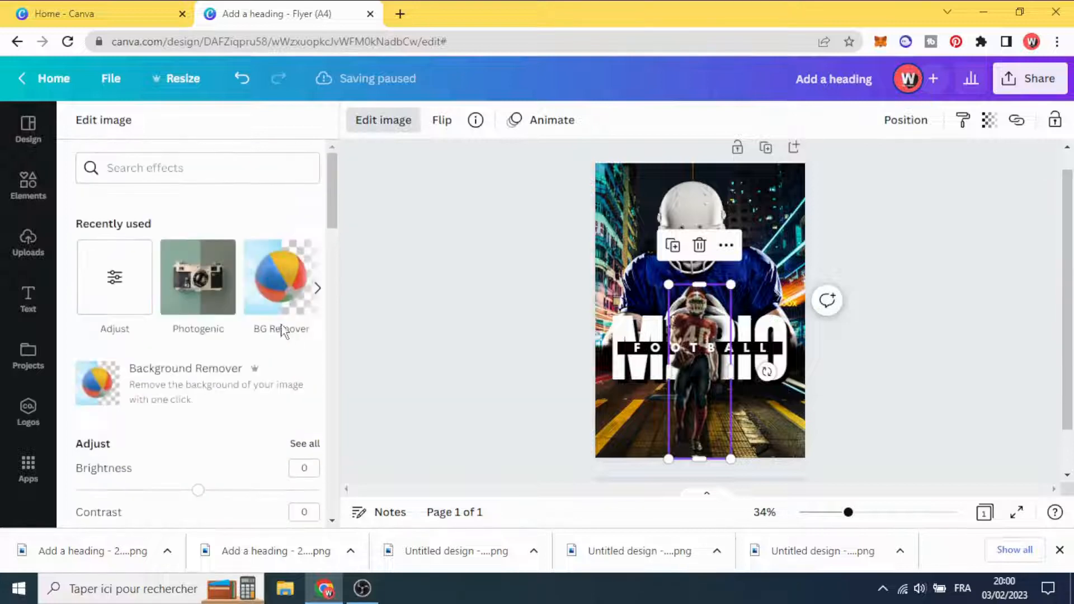
pyautogui.scroll(-3, 280, 331)
pyautogui.click(297, 288)
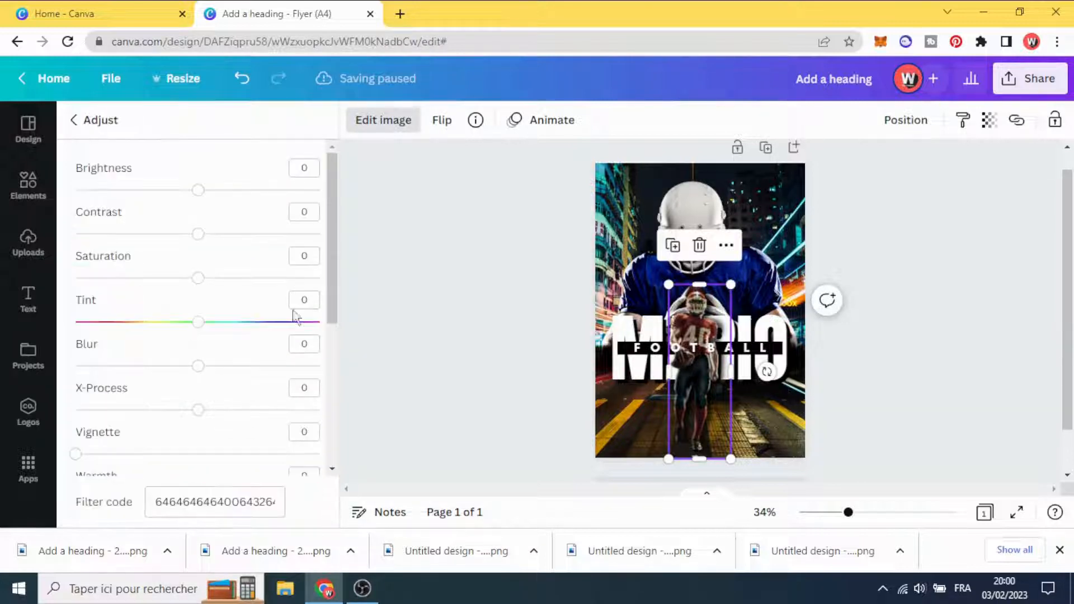
pyautogui.moveTo(202, 285); pyautogui.dragTo(341, 291)
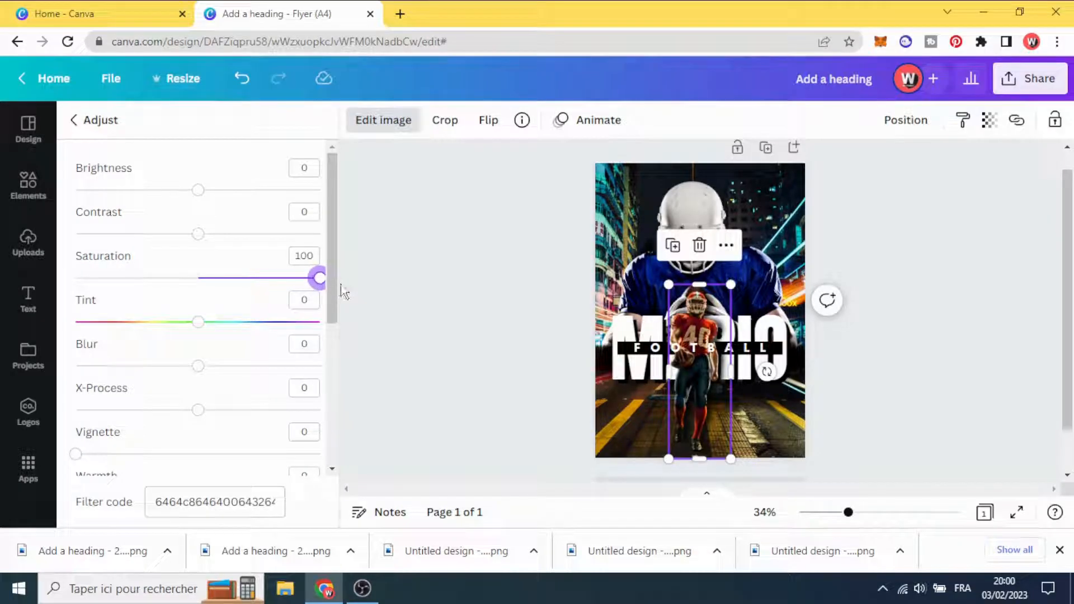
pyautogui.click(431, 320)
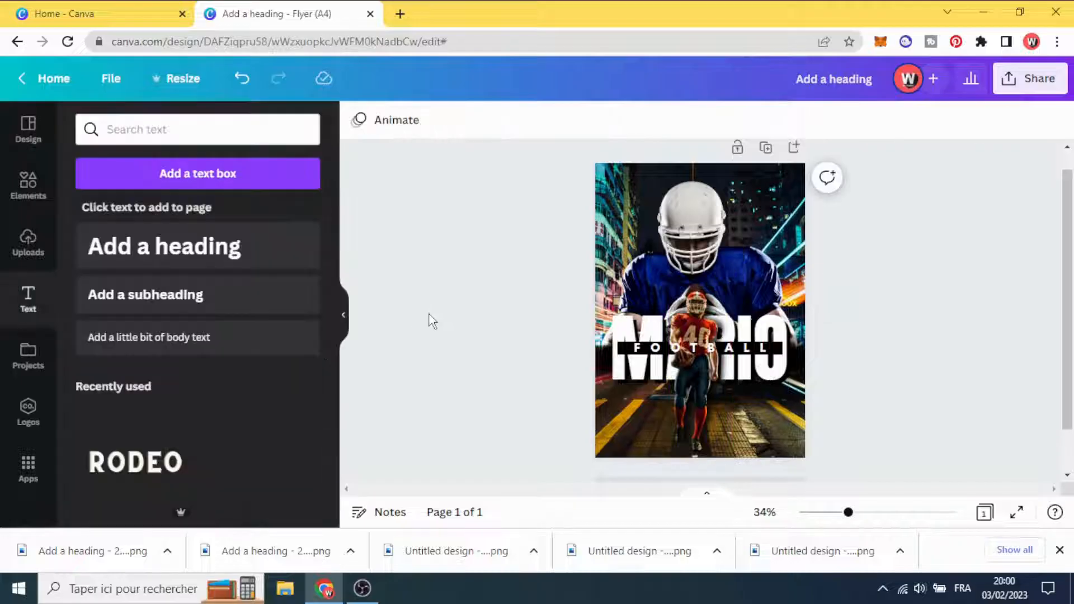
# Step: Search the elements library for GRADIENT OVERLAY
pyautogui.click(703, 228)
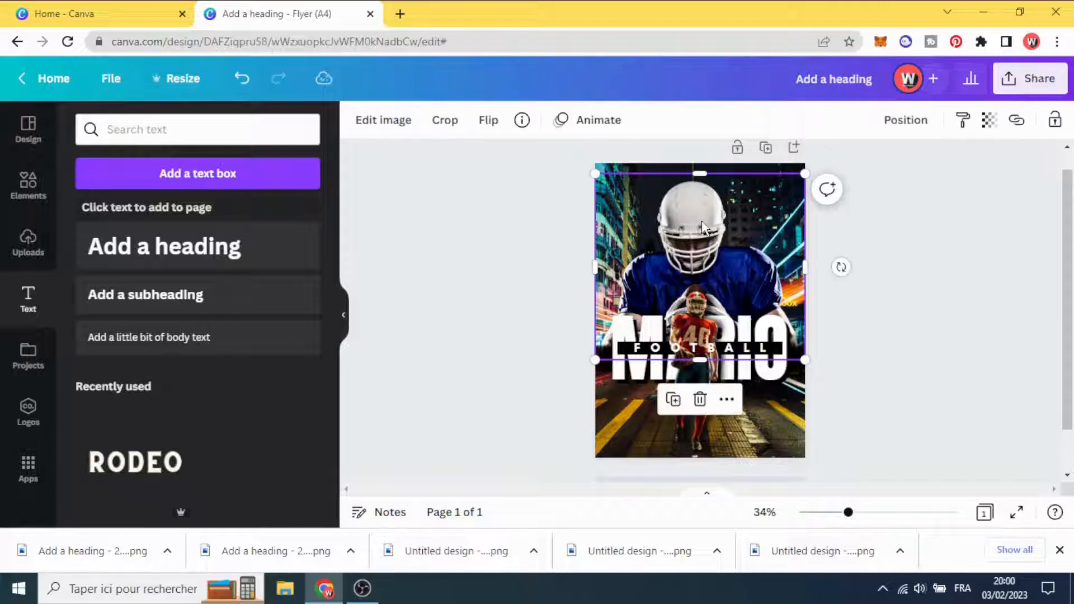
pyautogui.click(26, 184)
pyautogui.click(151, 132)
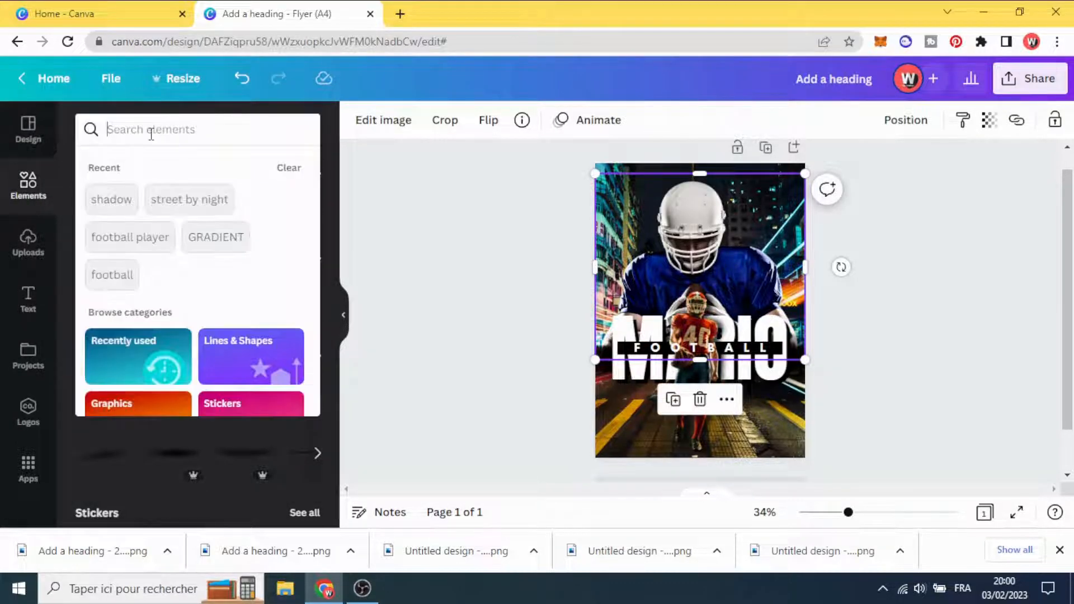
pyautogui.write('GRADI')
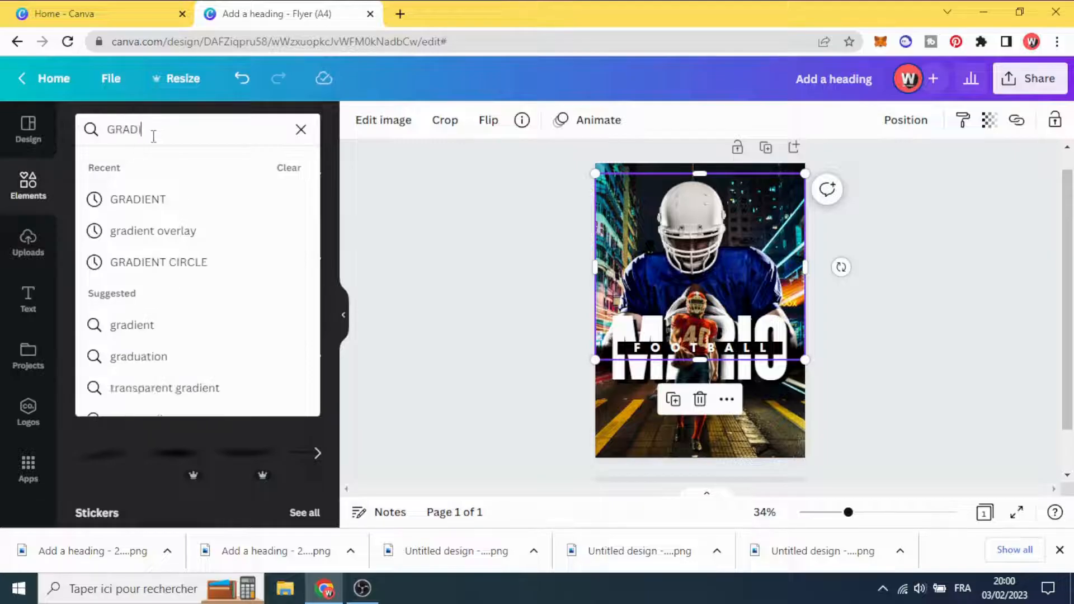
pyautogui.write('ENT O')
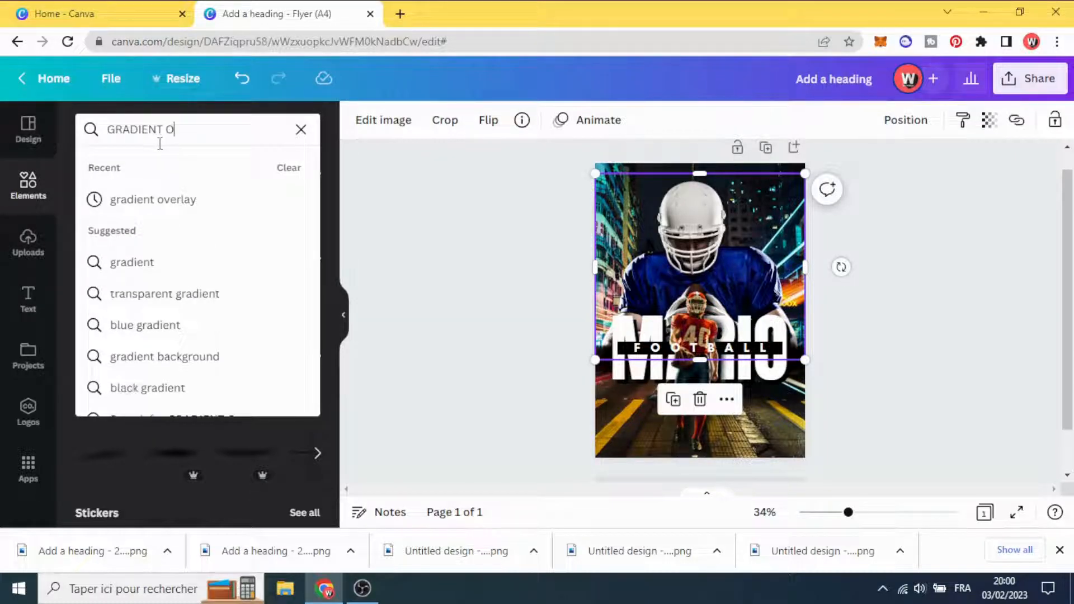
pyautogui.write('VERLAY')
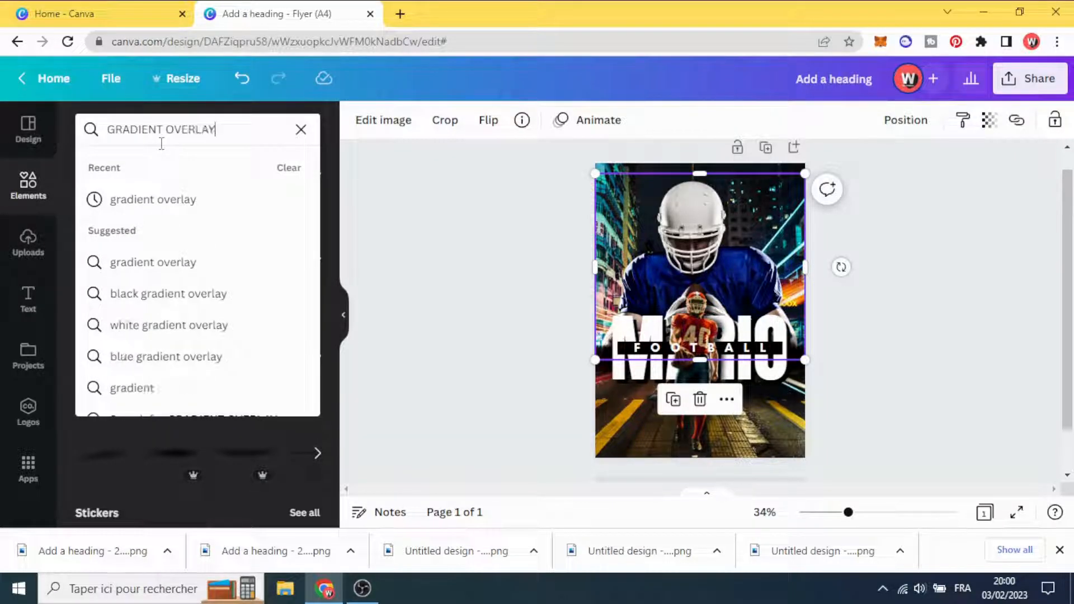
pyautogui.press('Return')
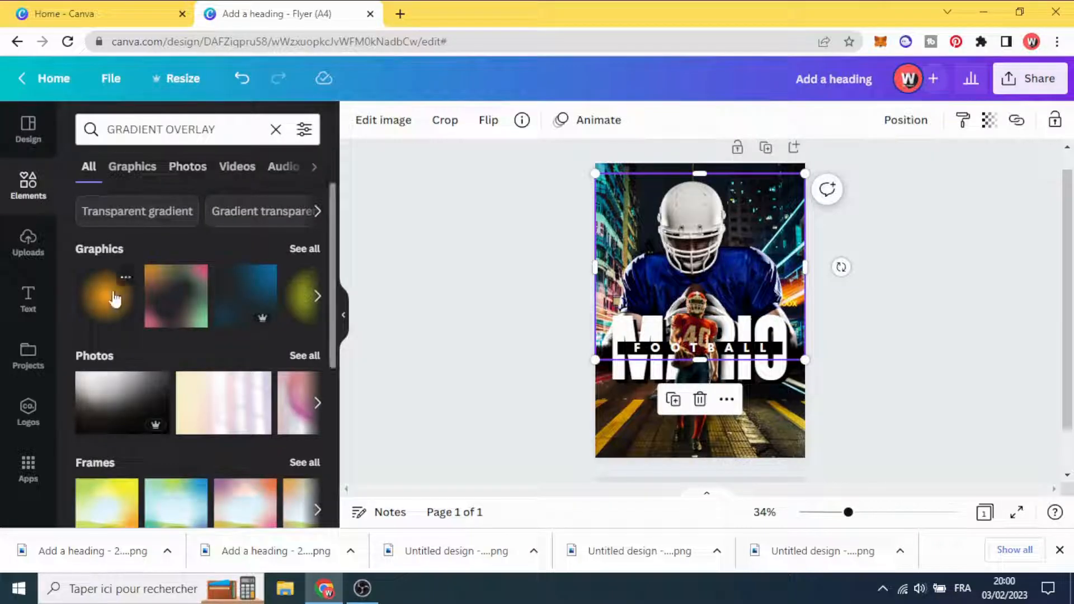
# Step: Add the orange circular gradient graphic, enlarge it and place it over the large player's helmet
pyautogui.click(304, 249)
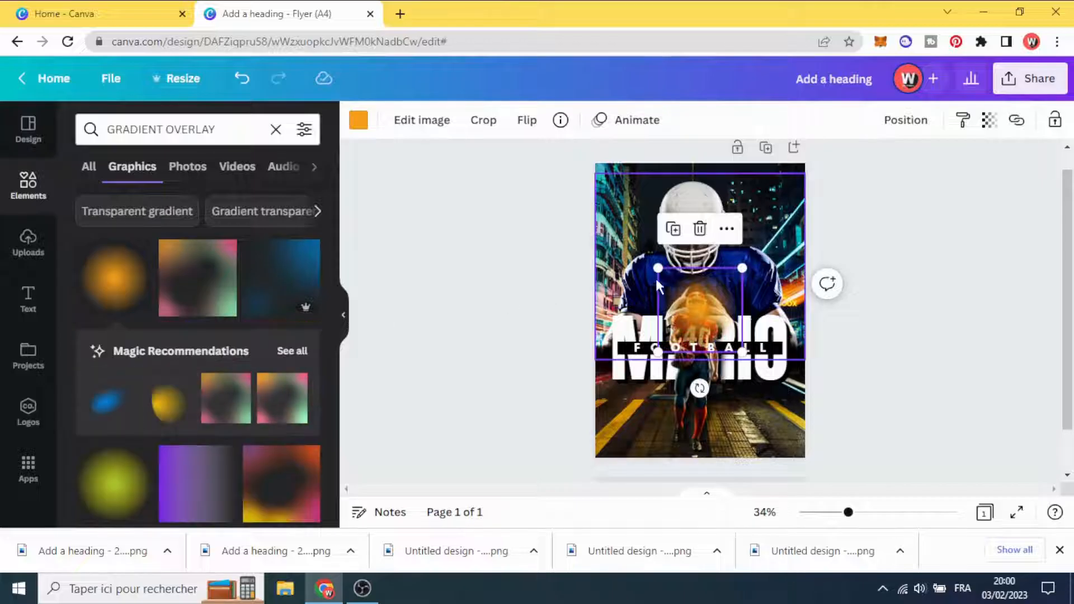
pyautogui.moveTo(657, 268); pyautogui.dragTo(678, 238)
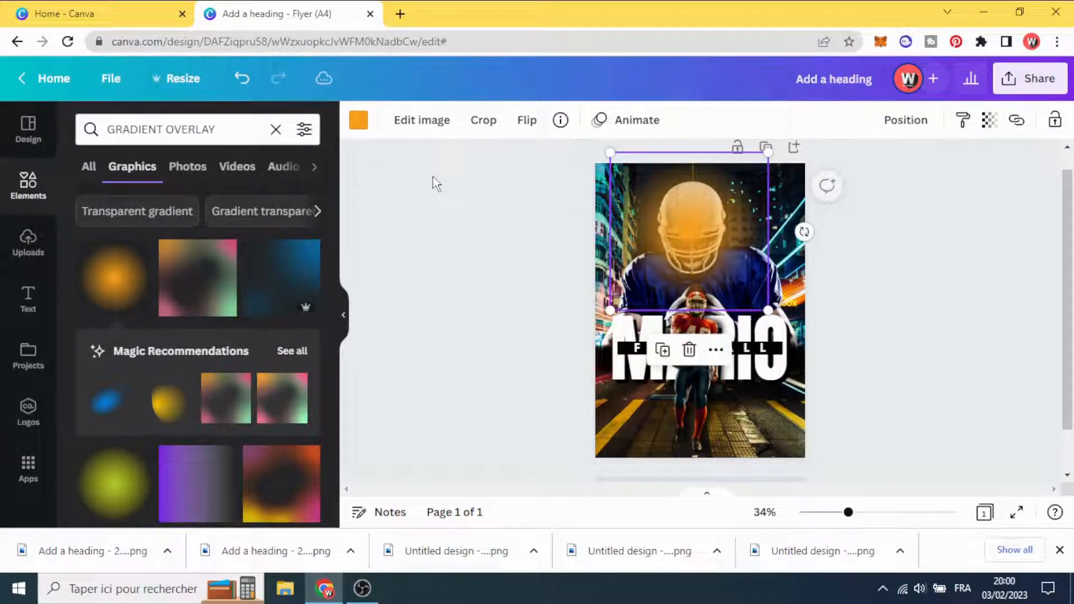
# Step: Recolor the circular gradient to #E77301 by sampling the orange light streak beside the large player's arm
pyautogui.click(358, 121)
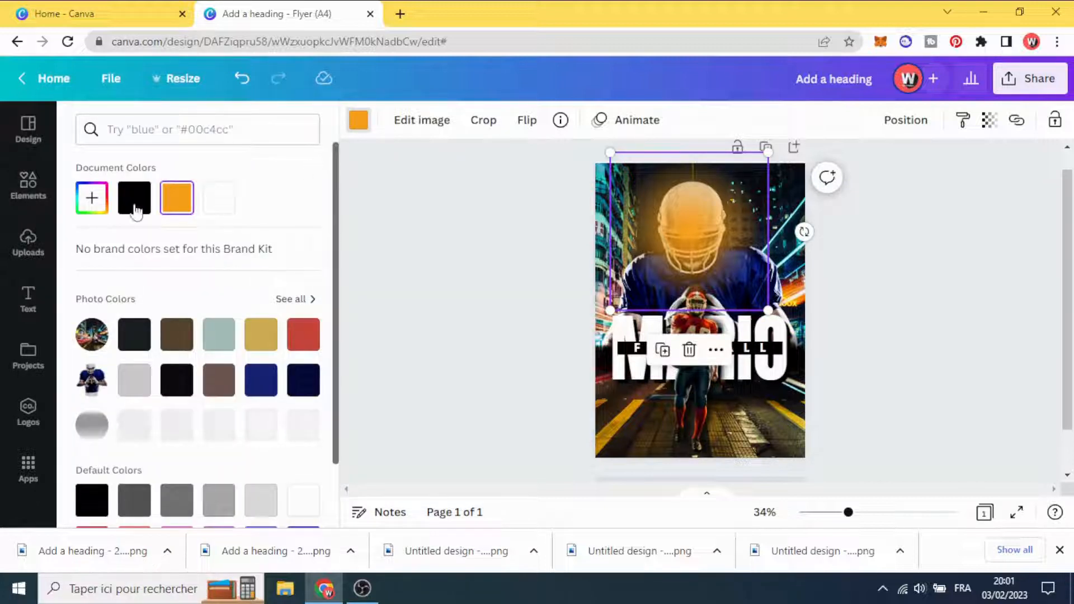
pyautogui.click(97, 201)
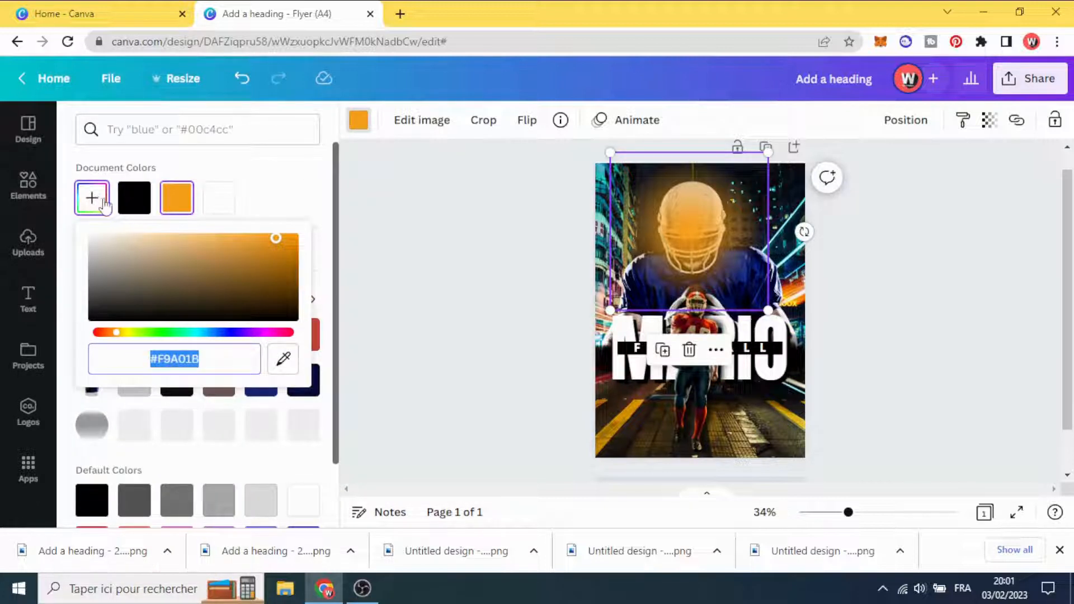
pyautogui.click(283, 358)
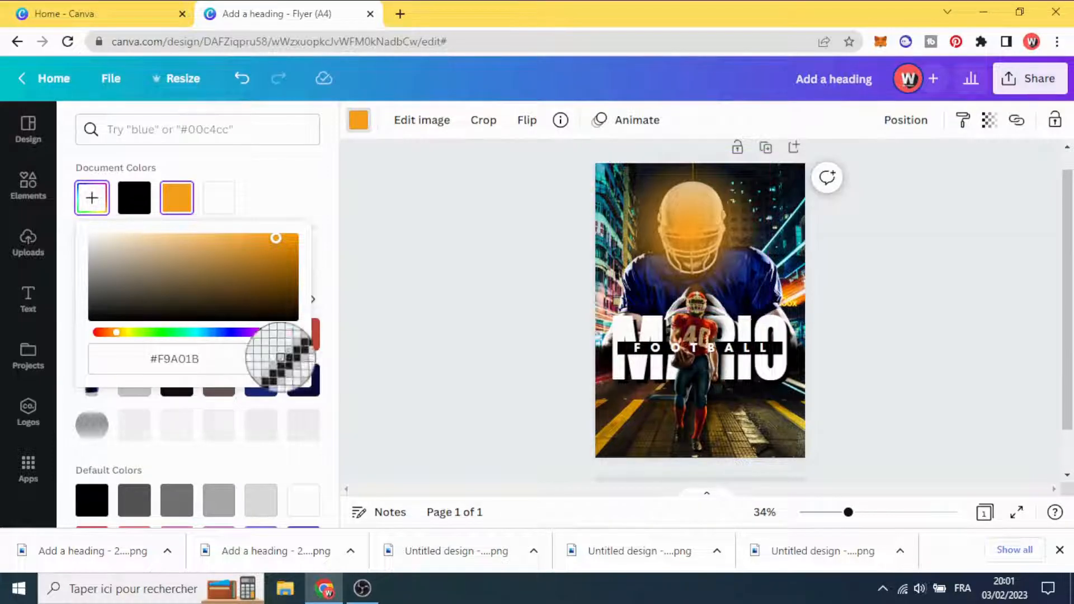
pyautogui.click(790, 288)
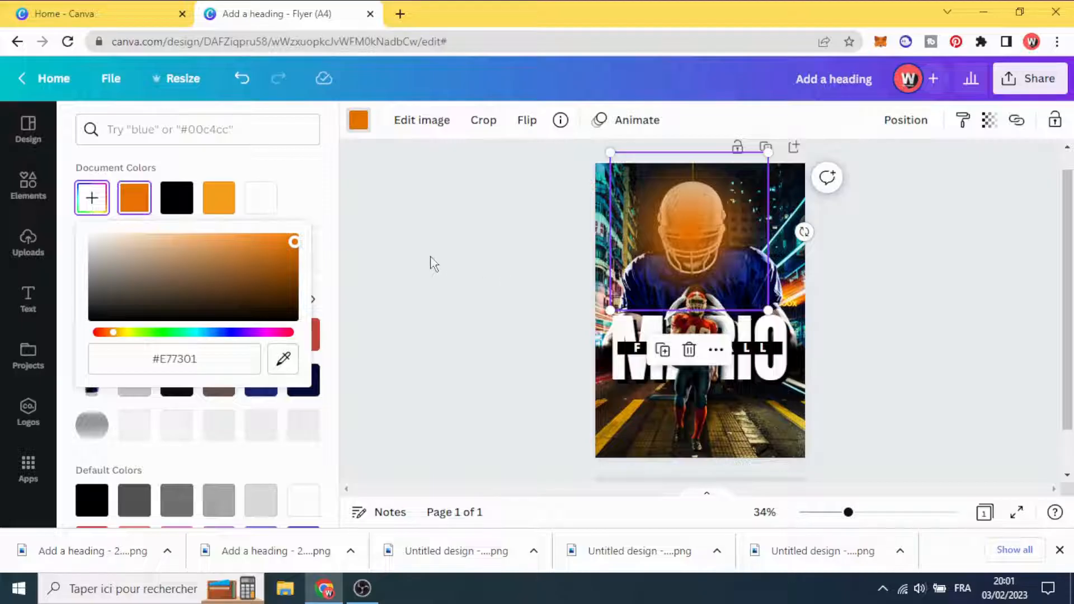
# Step: Place a copy of the orange gradient over the street in the flyer's lower-right area, beside the small player's legs
pyautogui.click(430, 258)
pyautogui.moveTo(695, 234); pyautogui.dragTo(743, 427)
# Step: Try sending the orange gradient over the helmet to the back, and undo it
pyautogui.click(687, 217)
pyautogui.rightClick(687, 217)
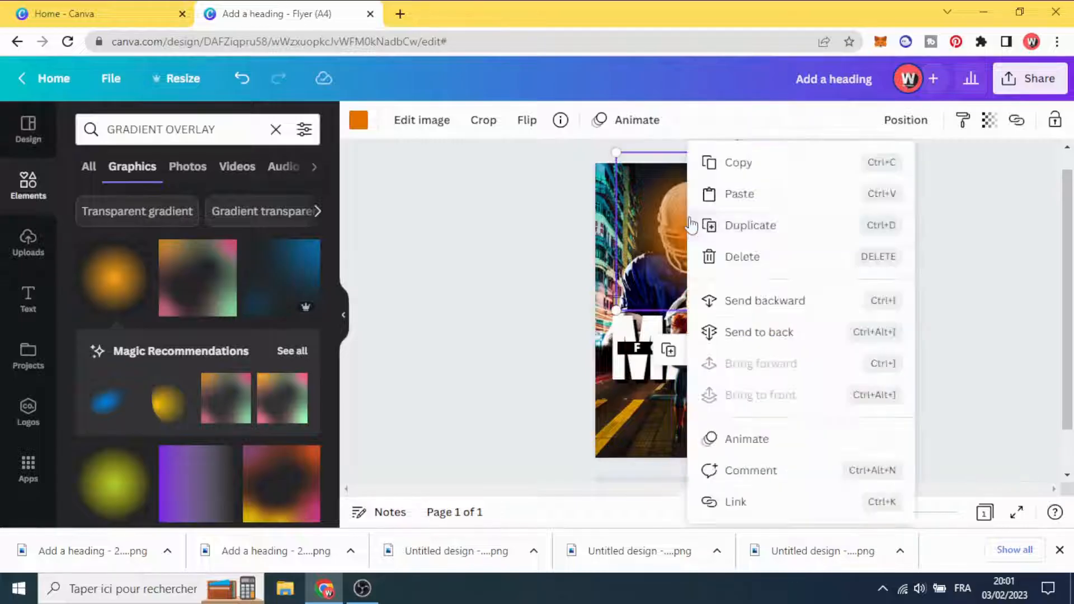
pyautogui.click(757, 334)
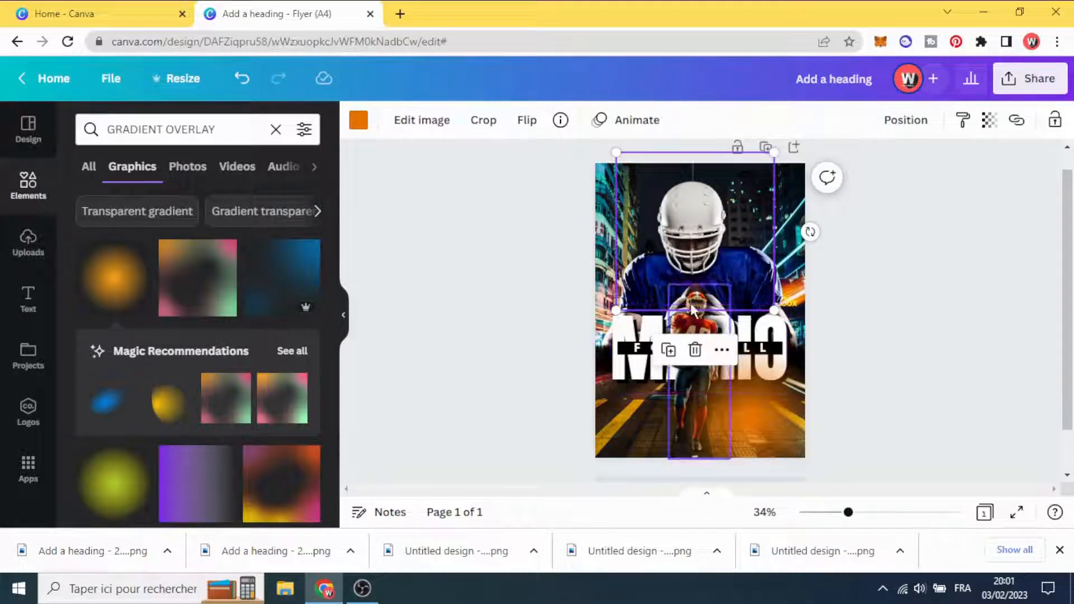
pyautogui.click(242, 80)
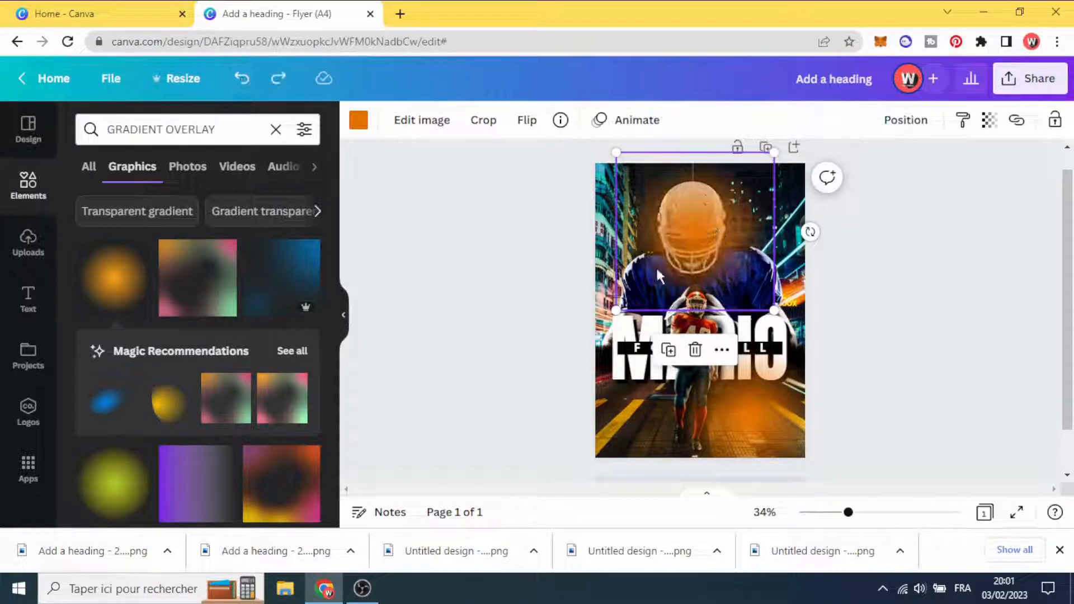
# Step: Enlarge the helmet's orange gradient to about the flyer's width, recenter it on the helmet and send it one layer backward
pyautogui.moveTo(616, 310); pyautogui.dragTo(563, 364)
pyautogui.moveTo(652, 276); pyautogui.dragTo(676, 242)
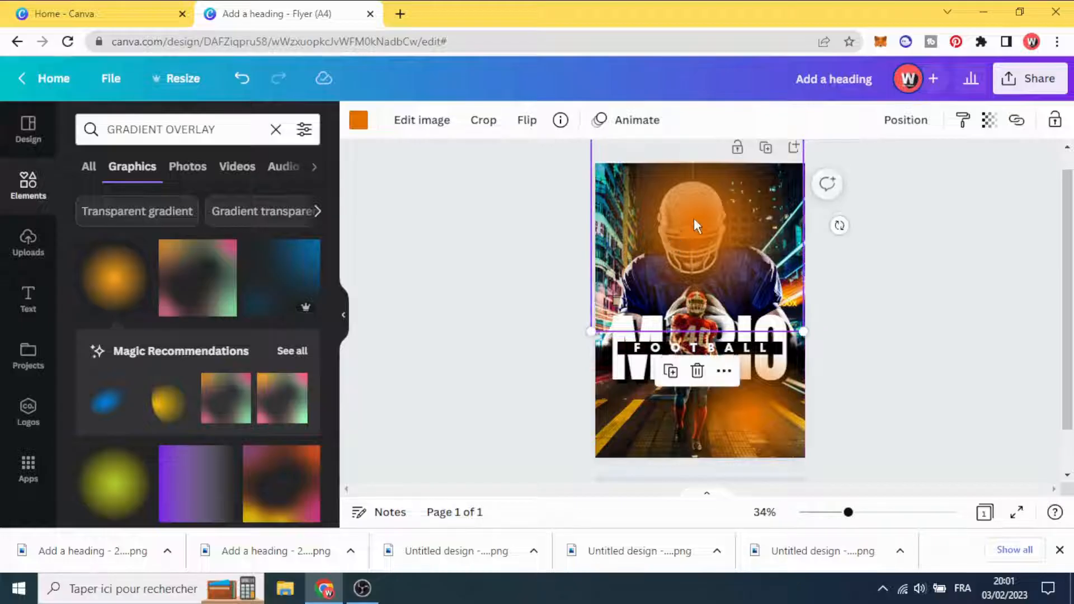
pyautogui.rightClick(693, 217)
pyautogui.click(713, 300)
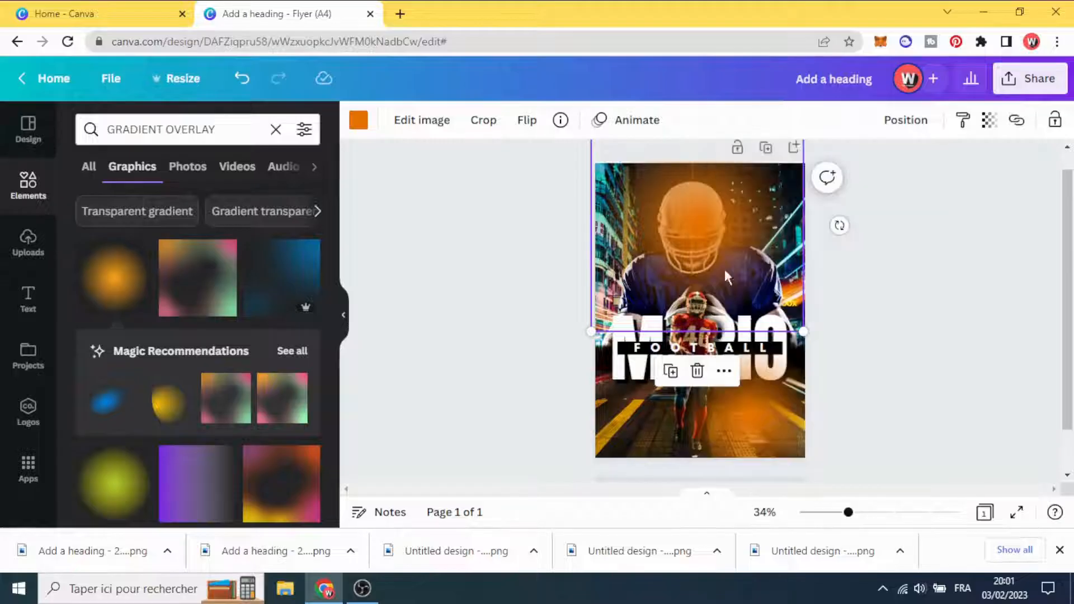
# Step: Try sending the enlarged orange gradient behind all layers, and undo that layer change
pyautogui.rightClick(725, 275)
pyautogui.click(771, 331)
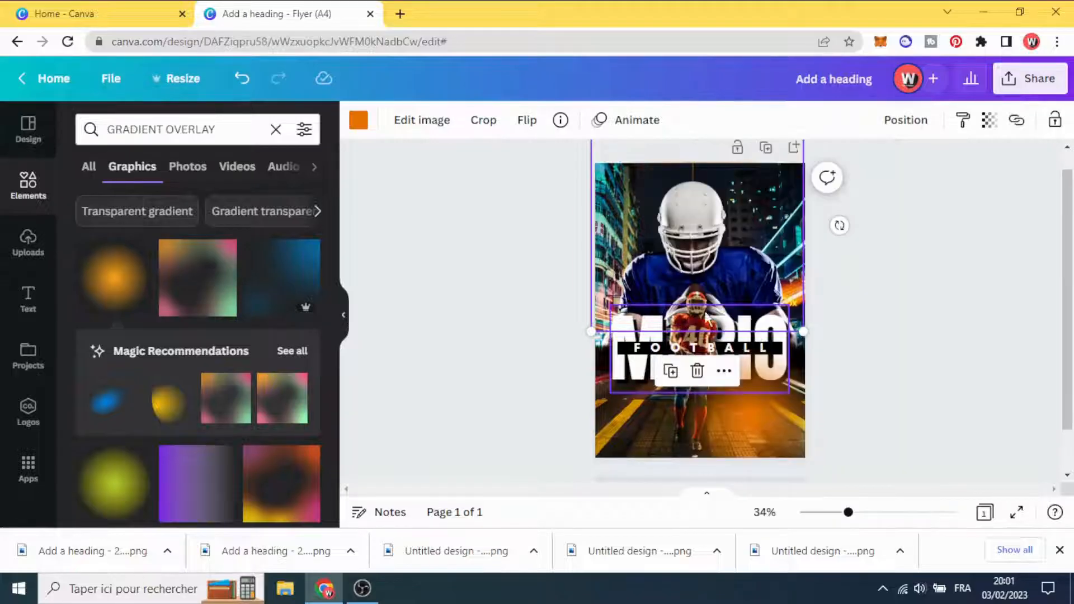
pyautogui.click(245, 78)
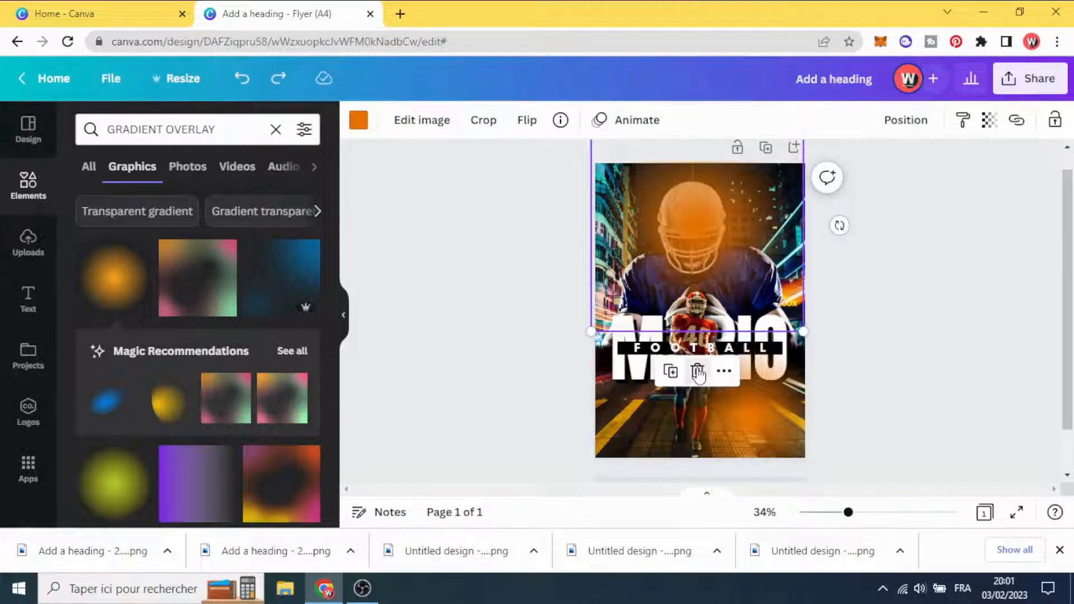
# Step: Remove the enlarged orange gradient from the helmet and set the night street photo as the page background
pyautogui.moveTo(694, 258); pyautogui.dragTo(761, 419)
pyautogui.click(608, 167)
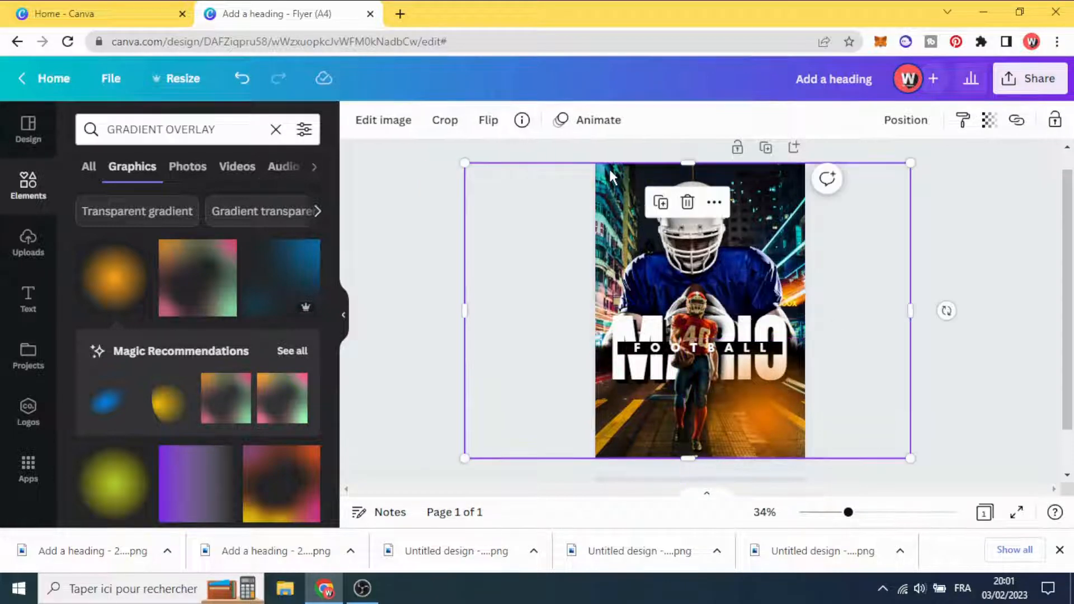
pyautogui.rightClick(609, 167)
pyautogui.click(710, 472)
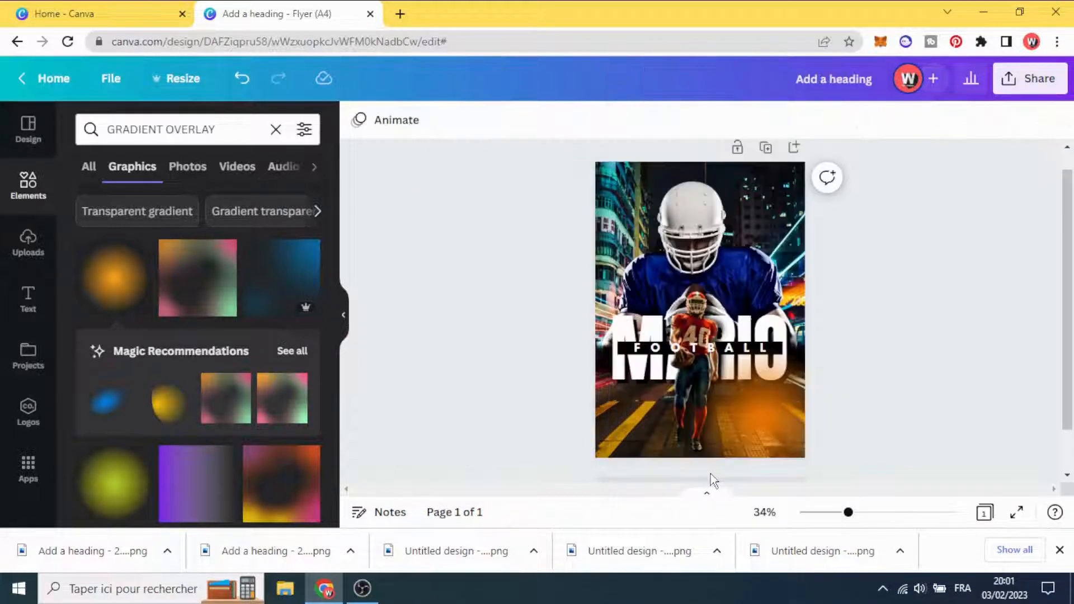
# Step: Shift the lower-right orange gradient toward the page corner and place a copy at the helmet, behind all other elements
pyautogui.moveTo(770, 424); pyautogui.dragTo(776, 470)
pyautogui.moveTo(755, 225); pyautogui.dragTo(701, 219)
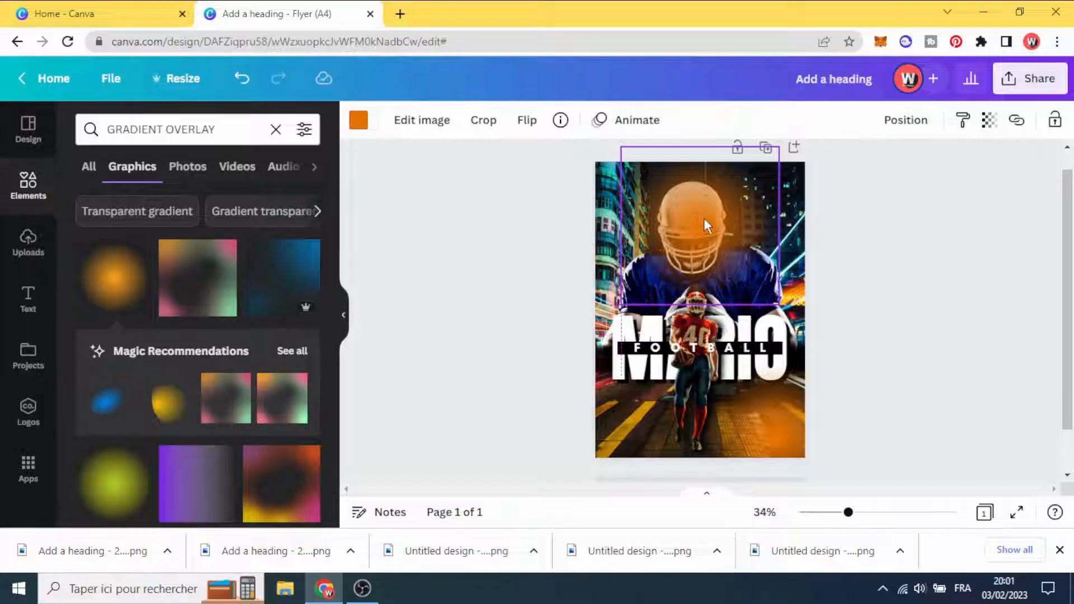
pyautogui.rightClick(696, 225)
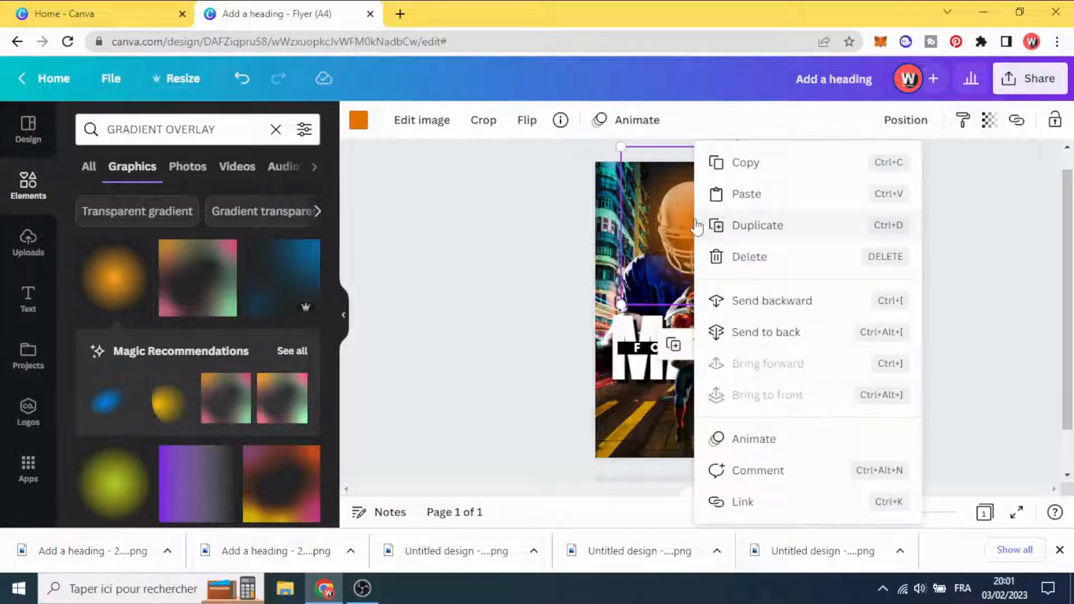
pyautogui.click(758, 333)
# Step: Place a second copy of the lower-right orange gradient at the helmet, enlarged to about 85% of the page width, and send it to the back
pyautogui.click(801, 451)
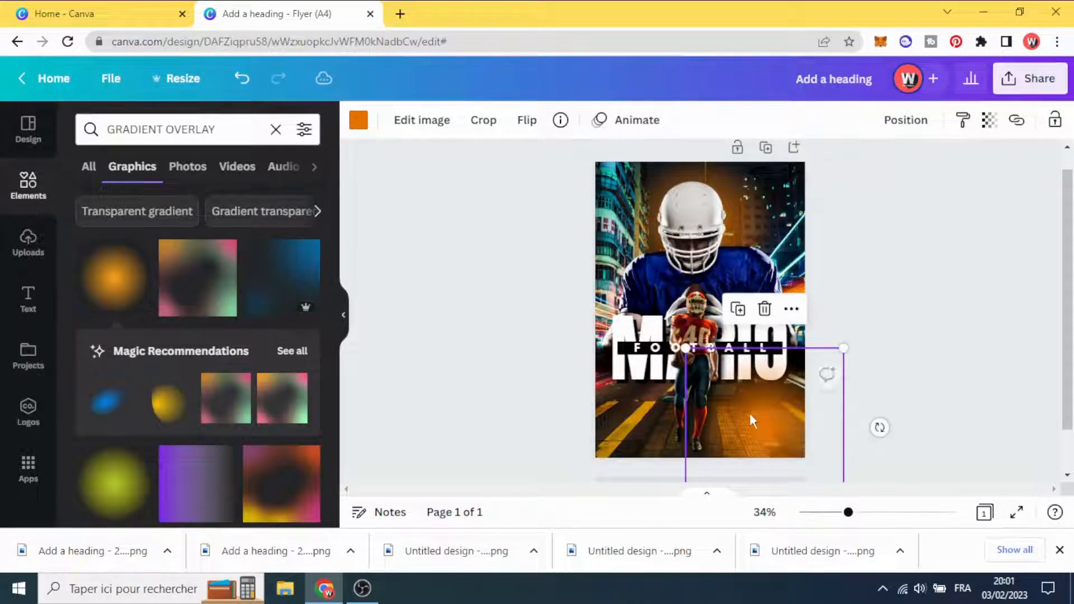
pyautogui.moveTo(763, 442); pyautogui.dragTo(688, 234)
pyautogui.moveTo(610, 319); pyautogui.dragTo(590, 339)
pyautogui.moveTo(673, 263); pyautogui.dragTo(687, 247)
pyautogui.rightClick(691, 228)
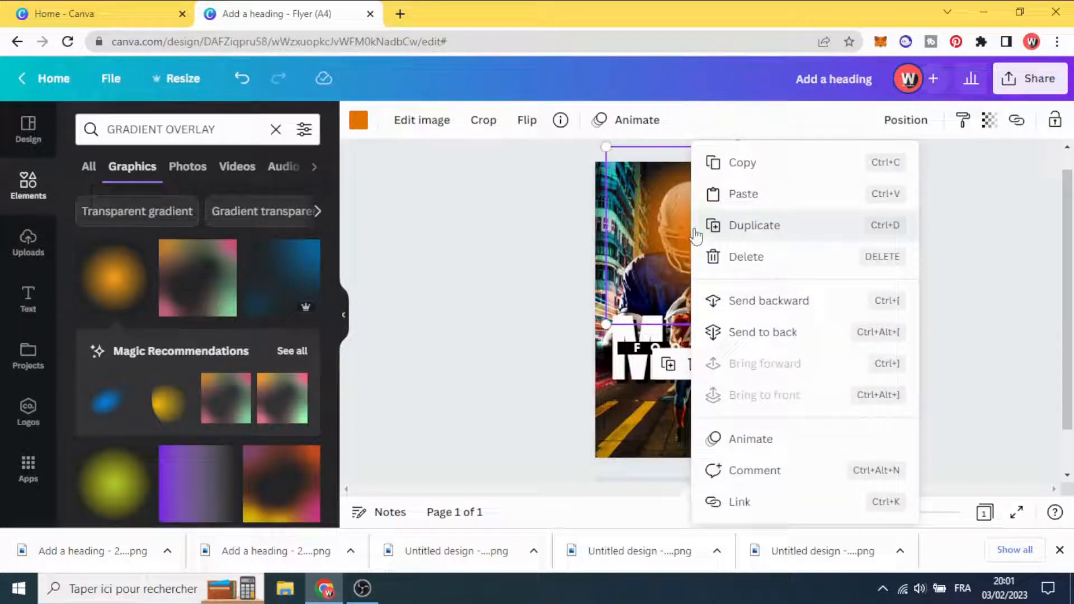
pyautogui.click(763, 332)
# Step: Add a third gradient copy, about 90% of the page width, behind the large player's helmet, and delete the lower-right gradient
pyautogui.click(774, 426)
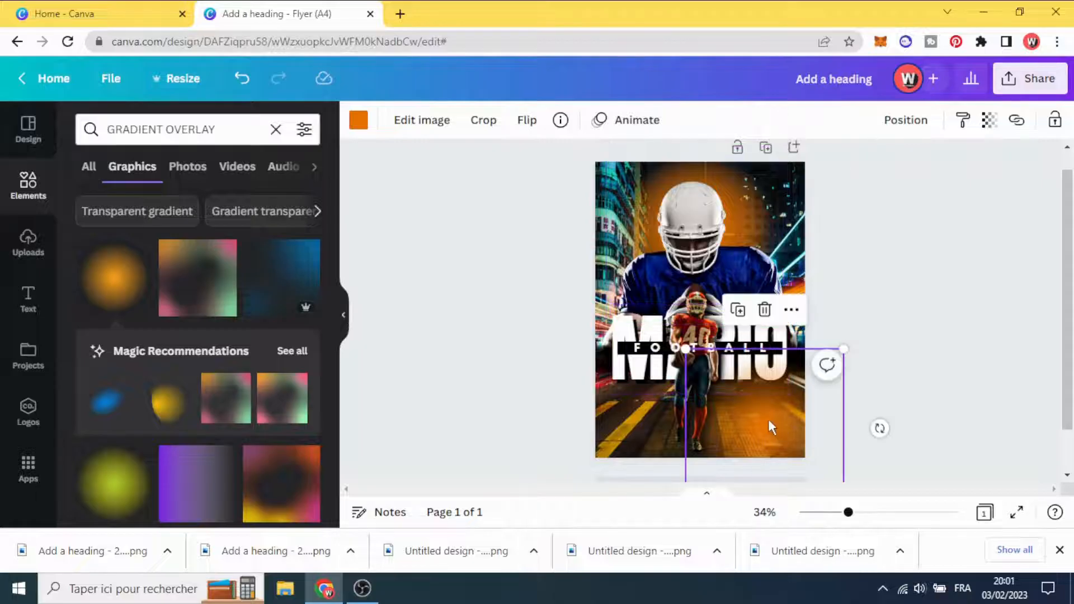
pyautogui.click(736, 309)
pyautogui.moveTo(785, 438); pyautogui.dragTo(713, 245)
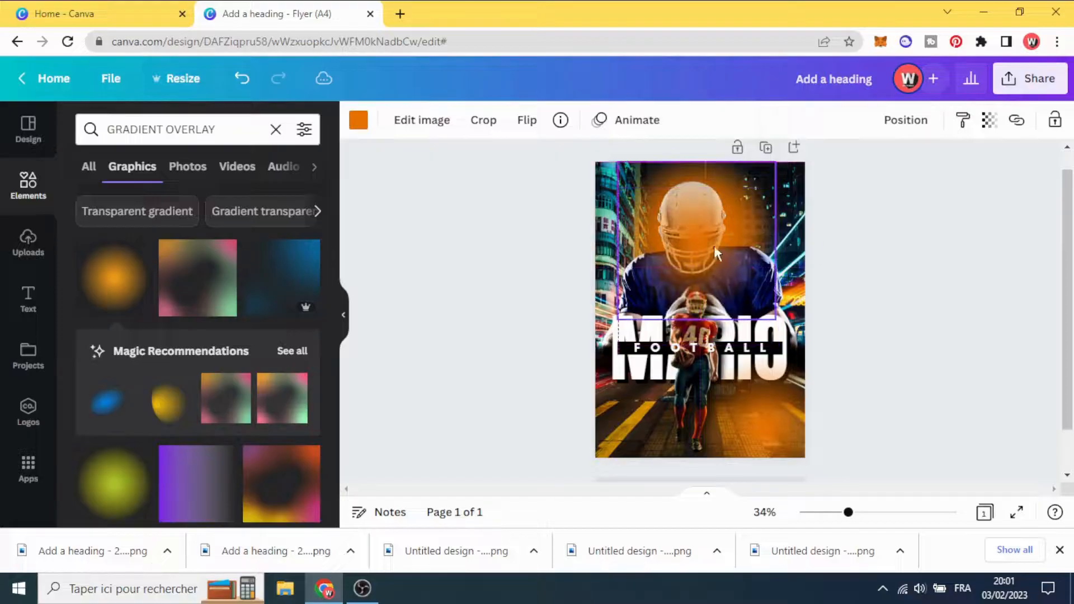
pyautogui.moveTo(618, 318)
pyautogui.mouseDown()
pyautogui.moveTo(586, 343)
pyautogui.moveTo(631, 315)
pyautogui.mouseUp()
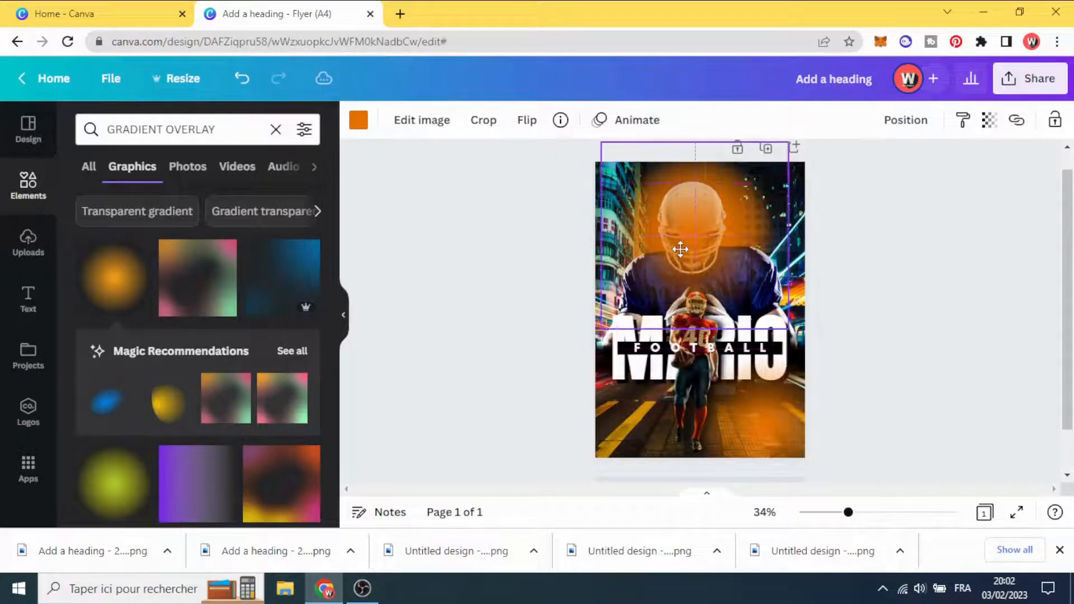
pyautogui.rightClick(691, 244)
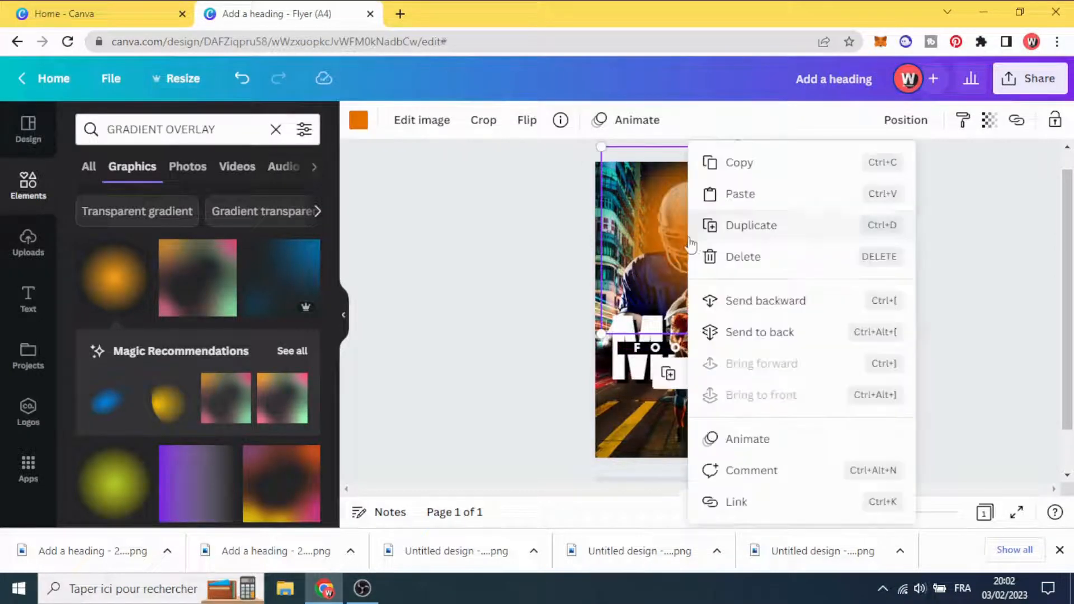
pyautogui.click(760, 334)
pyautogui.click(768, 440)
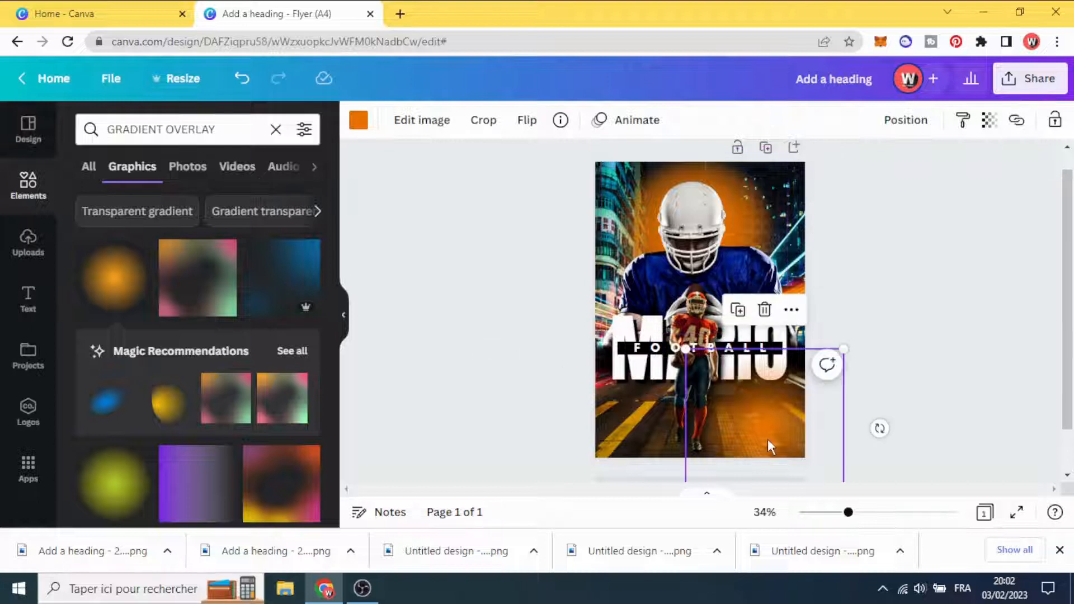
pyautogui.click(765, 309)
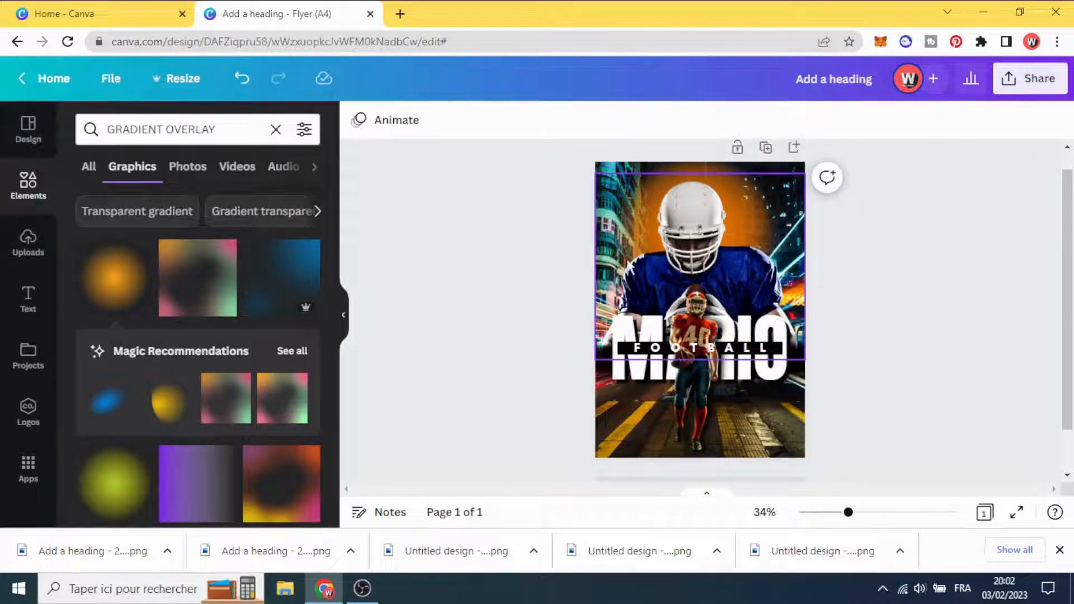
# Step: Apply a Drop shadow to the large player in the white helmet
pyautogui.click(690, 248)
pyautogui.click(383, 128)
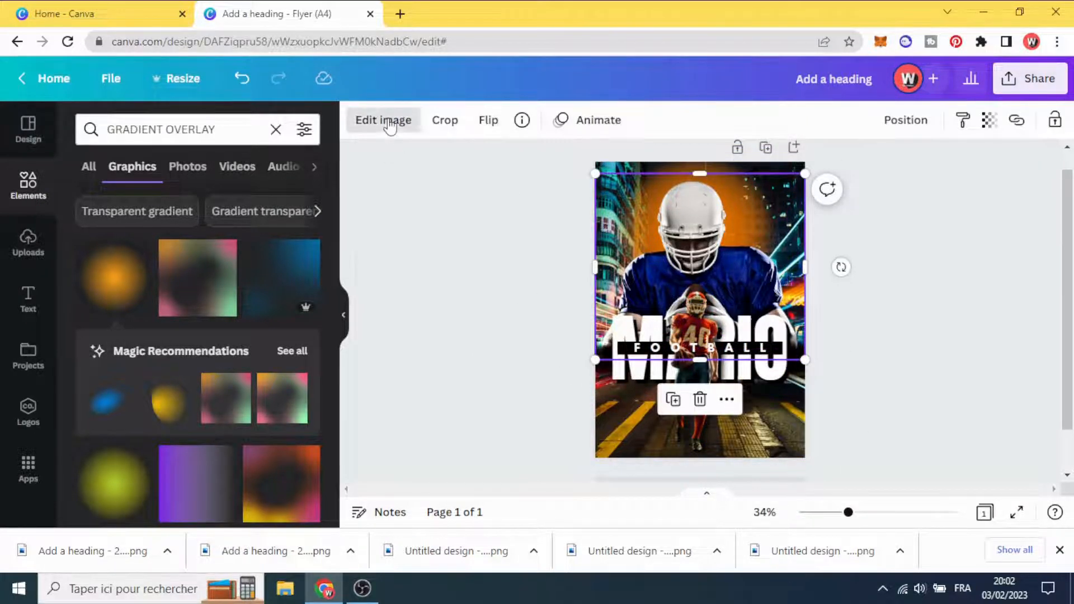
pyautogui.click(204, 290)
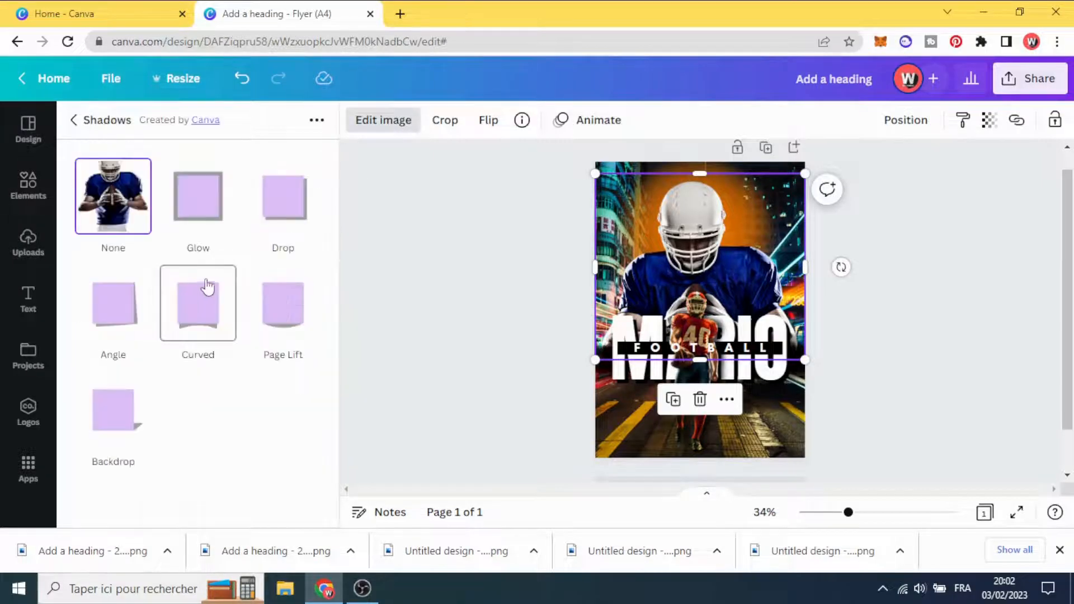
pyautogui.click(302, 211)
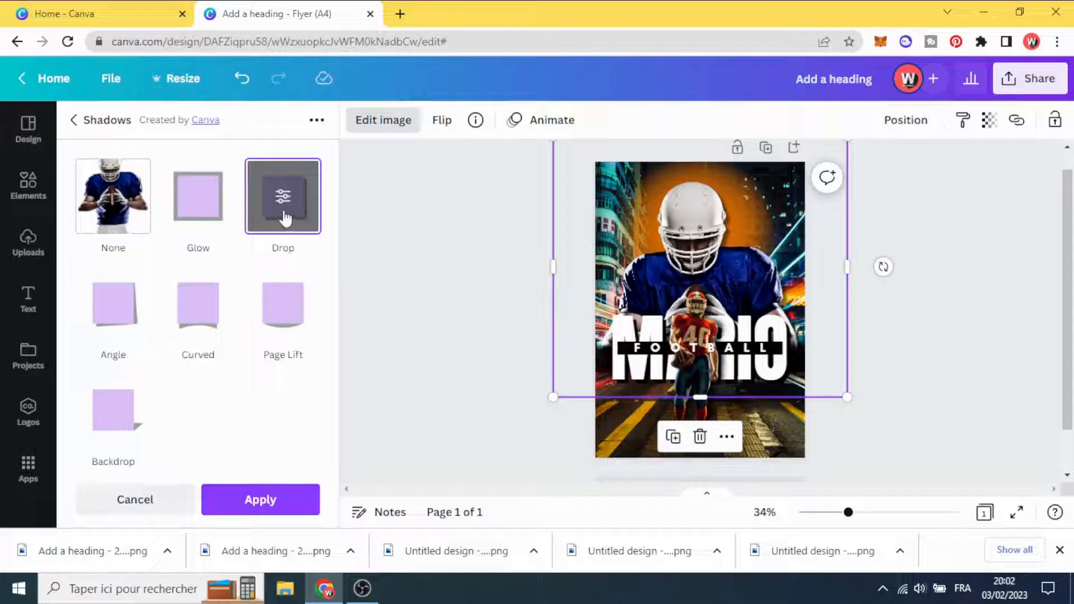
pyautogui.click(261, 506)
pyautogui.click(484, 346)
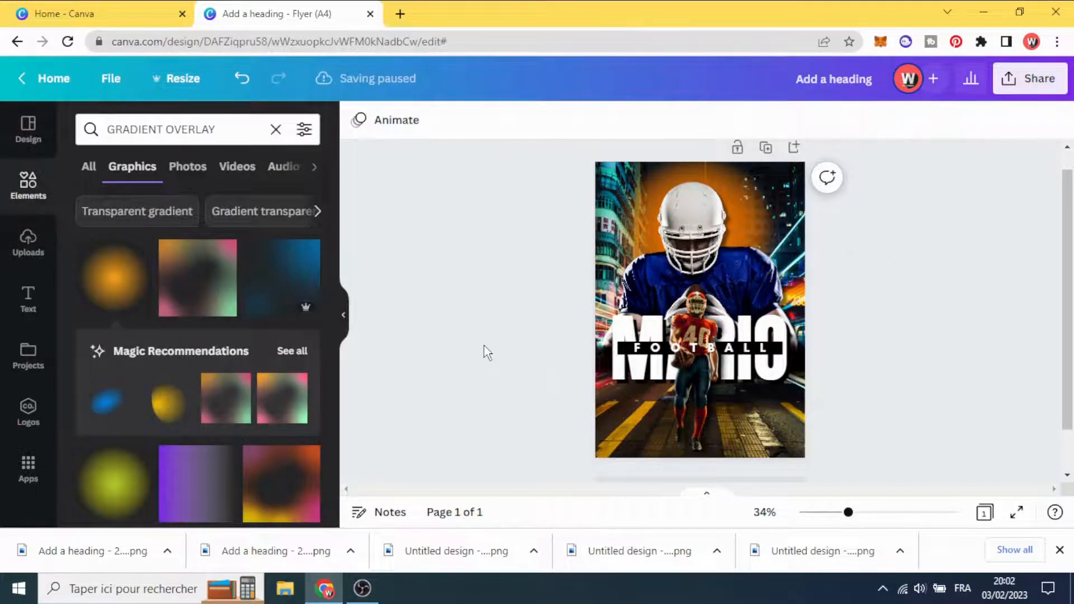
# Step: Download the finished flyer as a PNG at size 1
pyautogui.moveTo(849, 513)
pyautogui.mouseDown()
pyautogui.moveTo(837, 513)
pyautogui.moveTo(852, 517)
pyautogui.mouseUp()
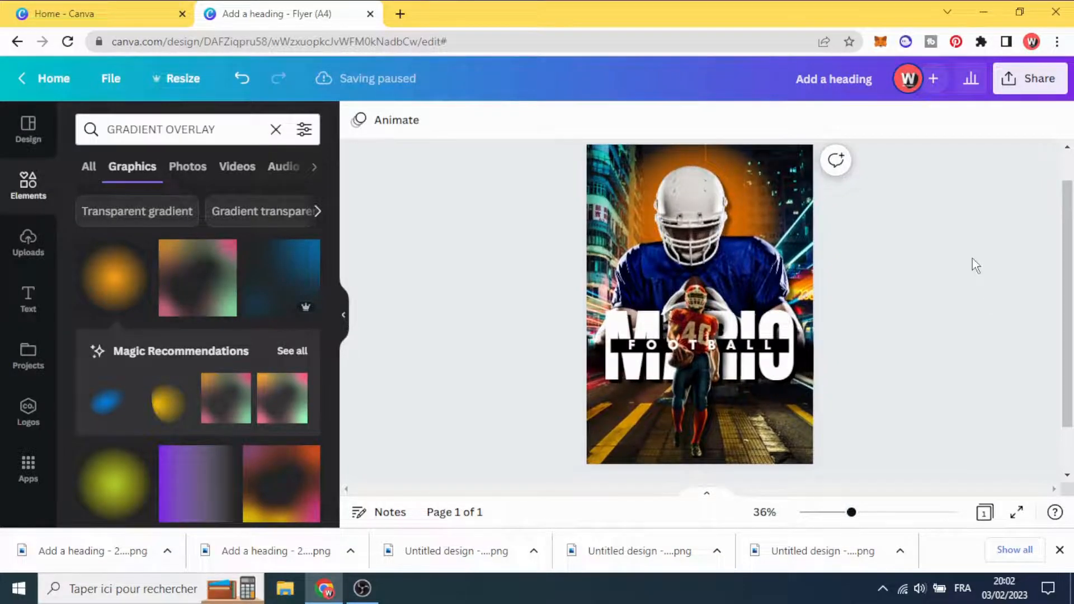
pyautogui.click(1034, 88)
pyautogui.scroll(-2, 978, 266)
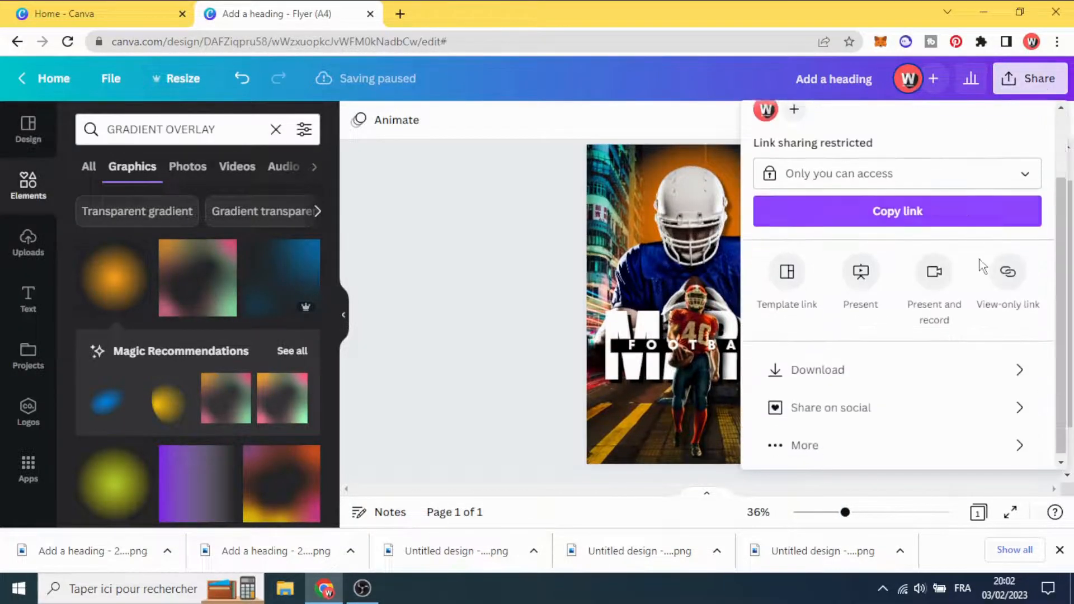
pyautogui.click(980, 364)
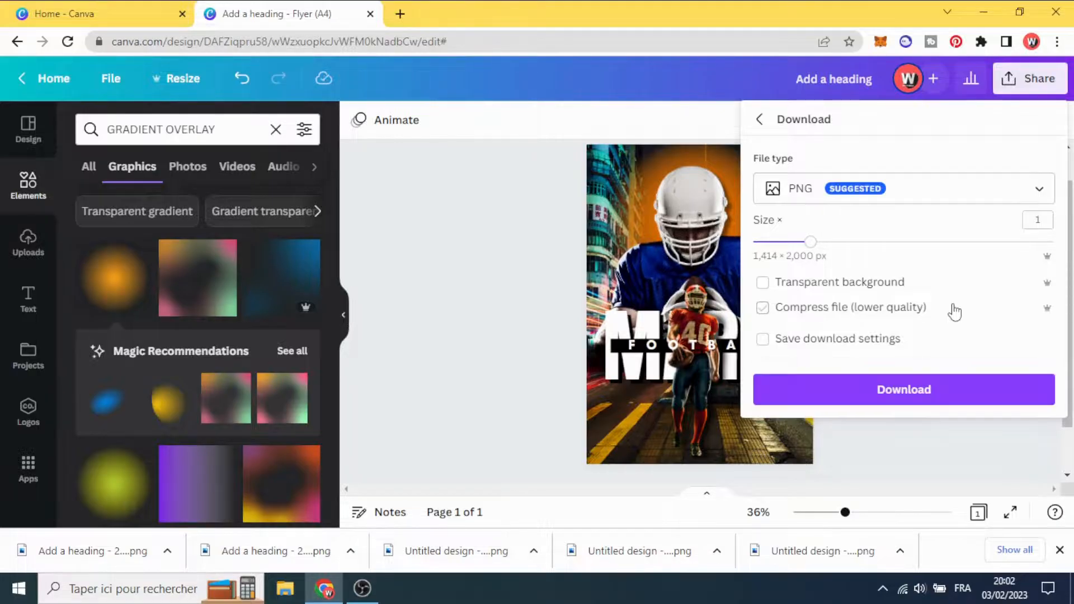
pyautogui.click(935, 388)
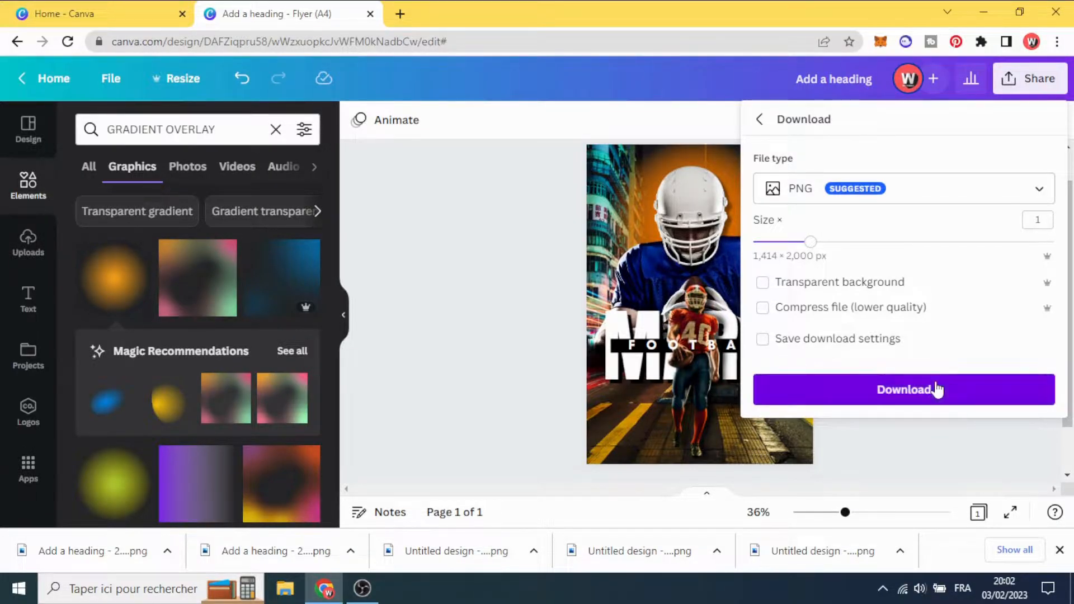